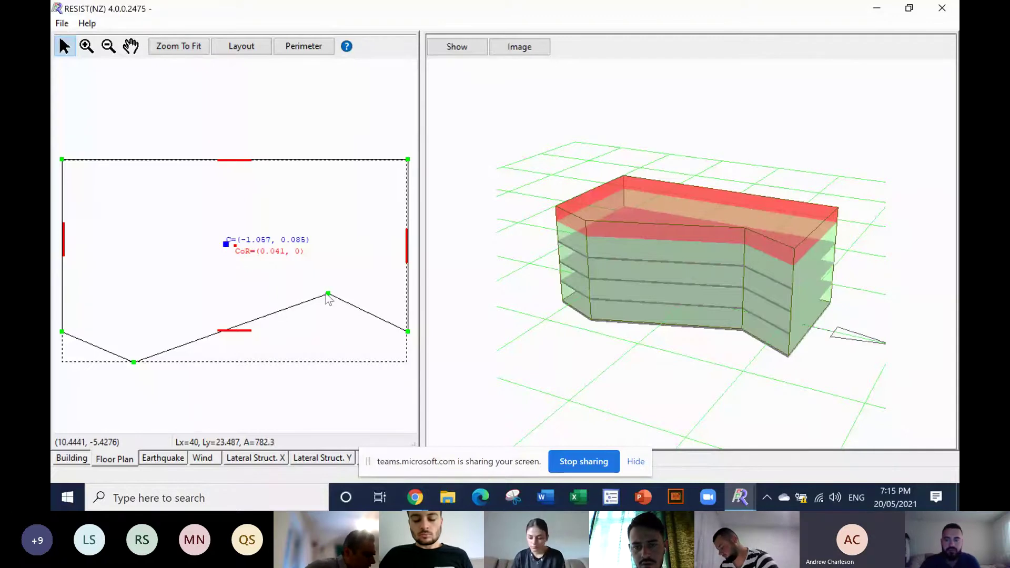
# Step: Pull the floor plan's inward lower-right perimeter point outward until it is nearly level with the lower-left point
pyautogui.moveTo(326, 294); pyautogui.dragTo(324, 295)
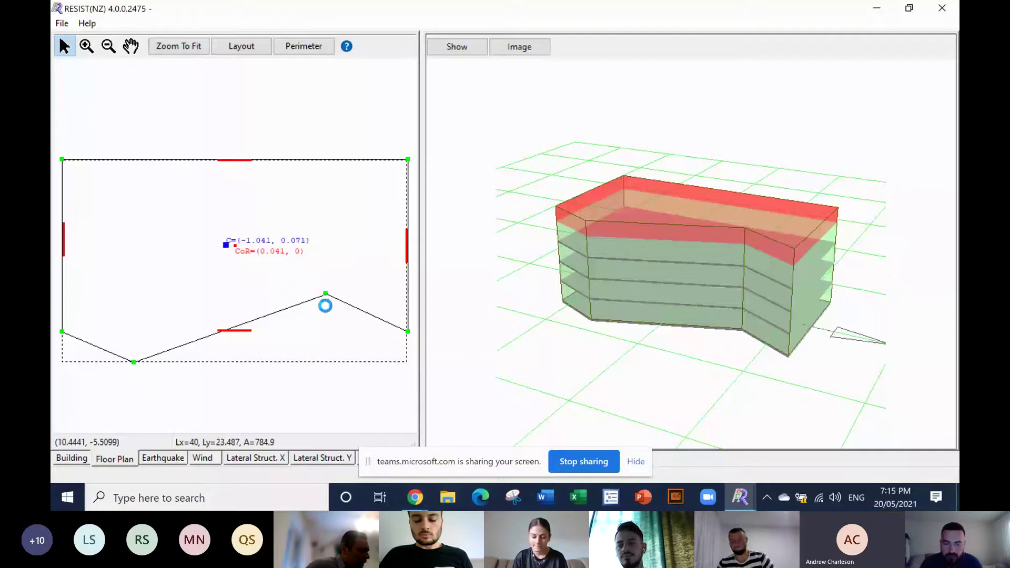
pyautogui.moveTo(326, 305); pyautogui.dragTo(316, 359)
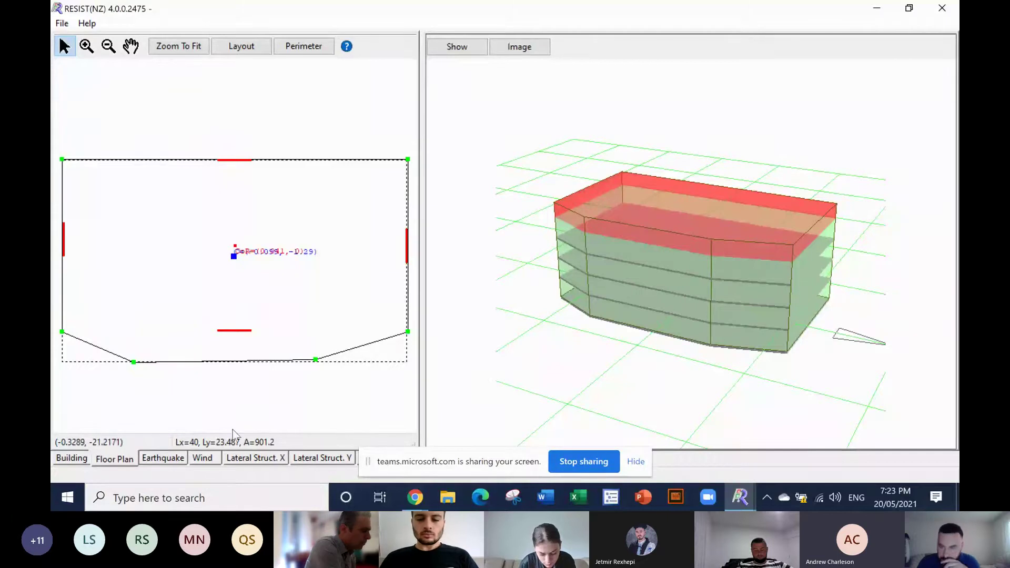
# Step: Keep the building's importance category at Normal structures and set 3 storeys with a storey height of 4 m
pyautogui.click(72, 459)
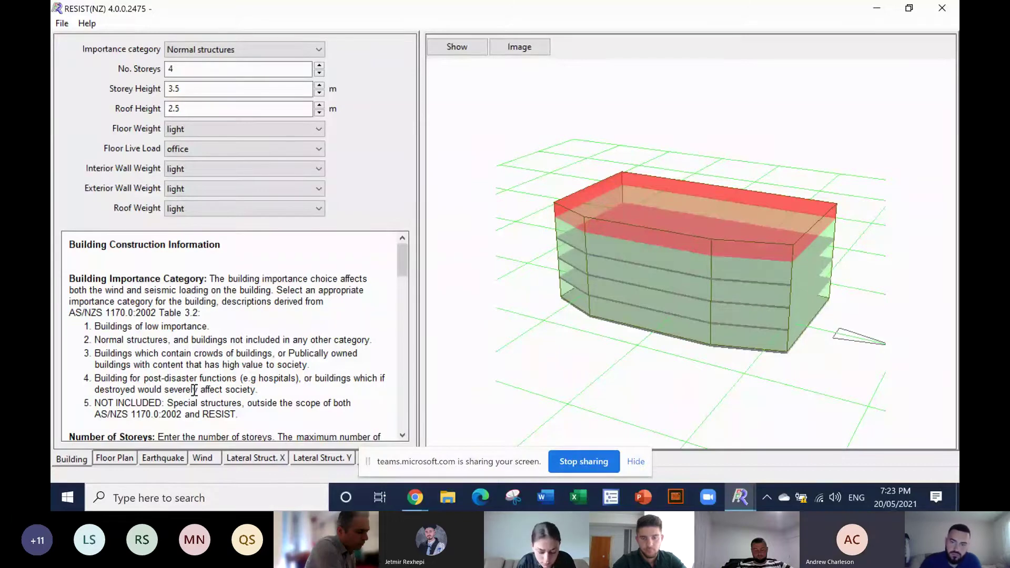
pyautogui.click(318, 51)
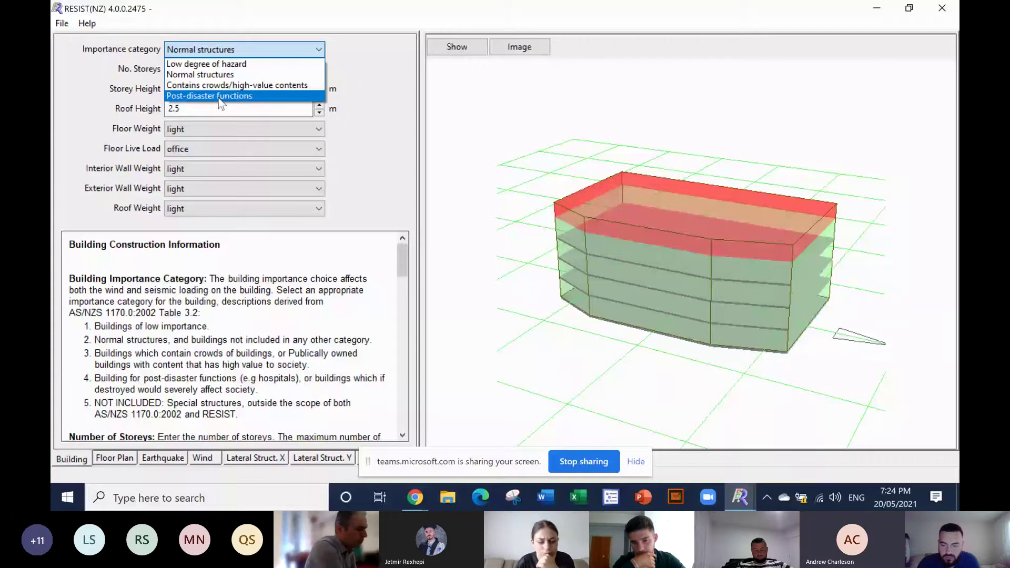
pyautogui.click(237, 74)
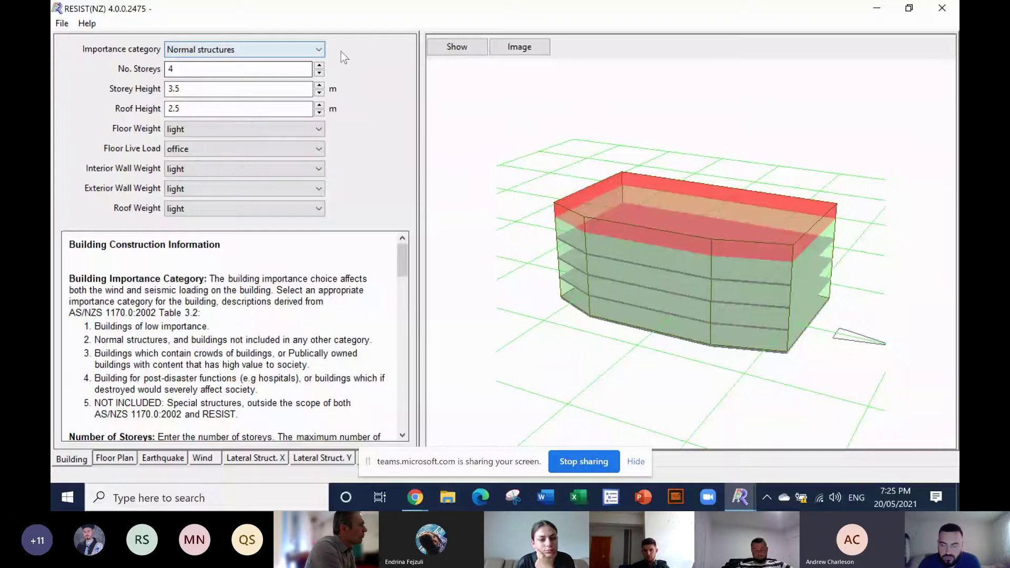
pyautogui.click(320, 73)
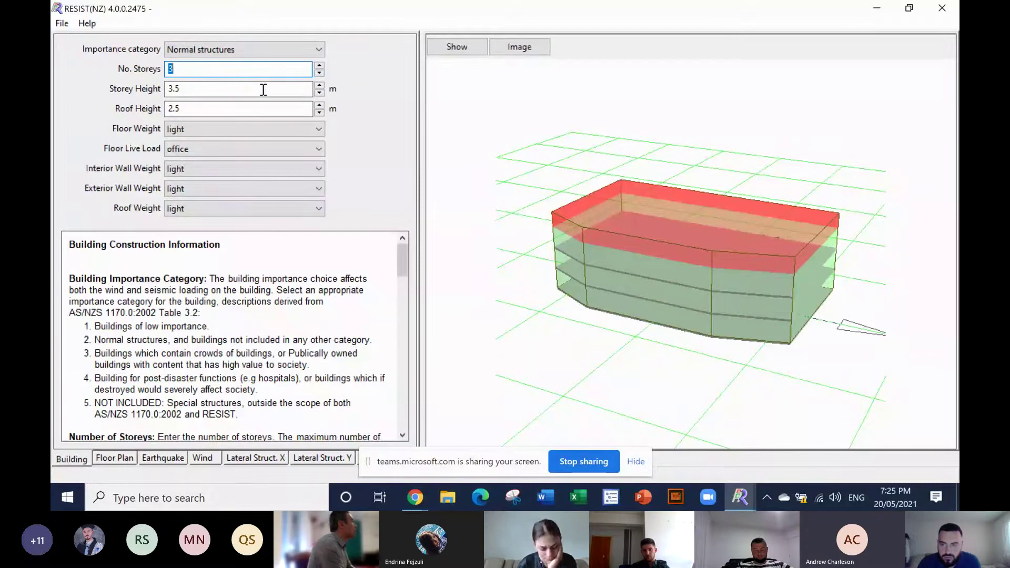
pyautogui.click(319, 86)
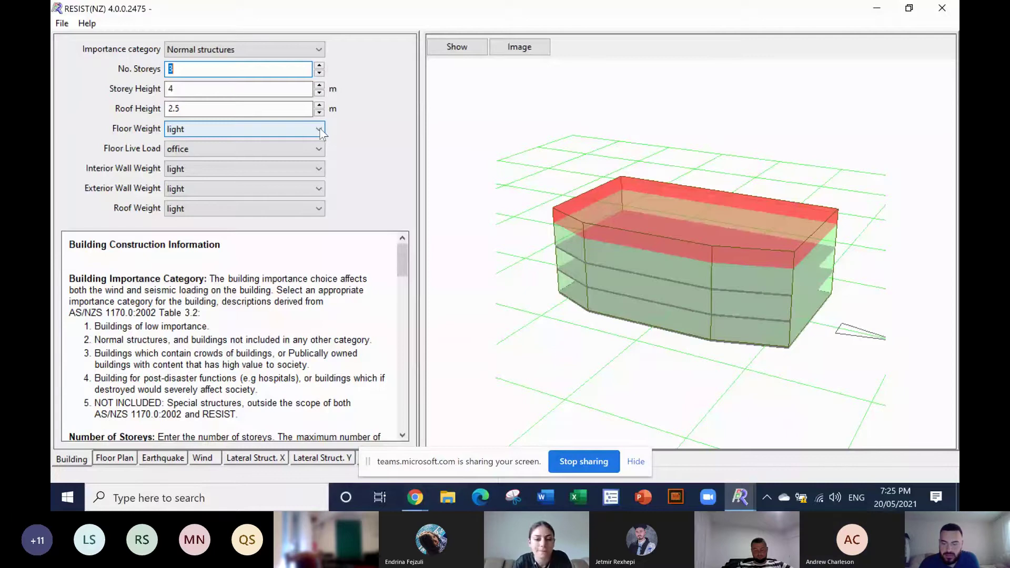
# Step: Review the floor weight descriptions in the building construction information and set the floor weight to heavy
pyautogui.click(402, 263)
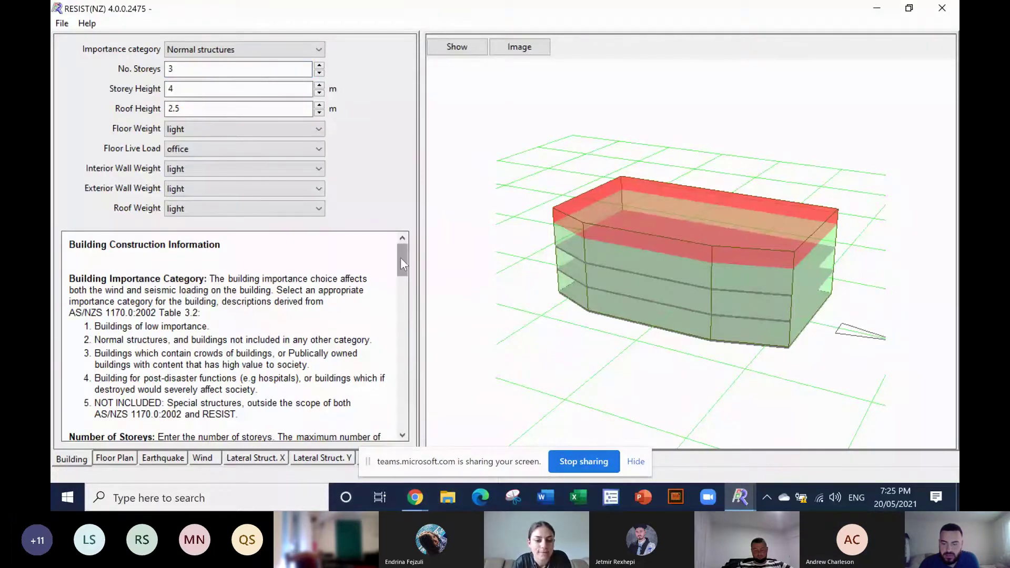
pyautogui.moveTo(400, 258); pyautogui.dragTo(402, 332)
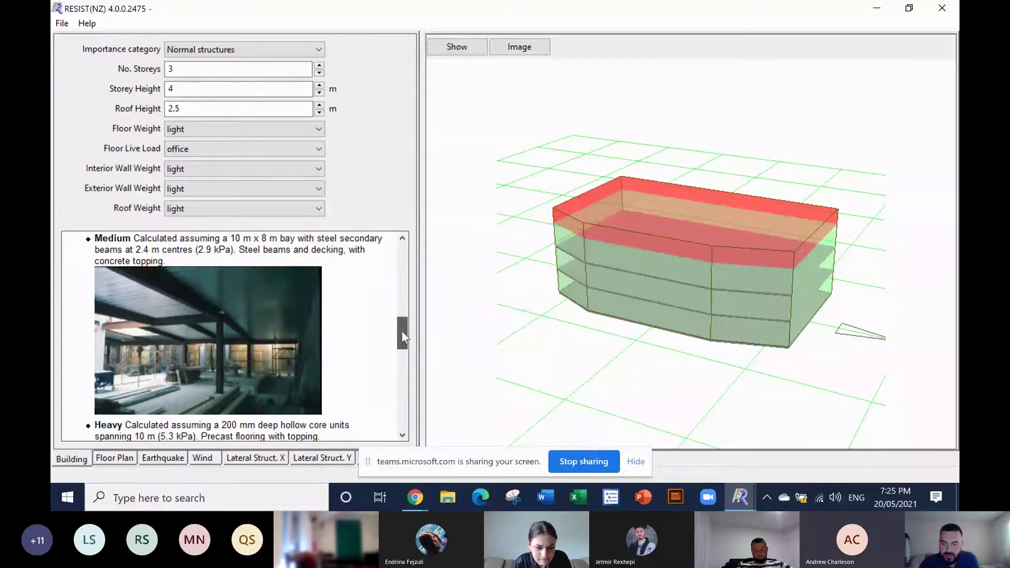
pyautogui.moveTo(402, 331); pyautogui.dragTo(405, 352)
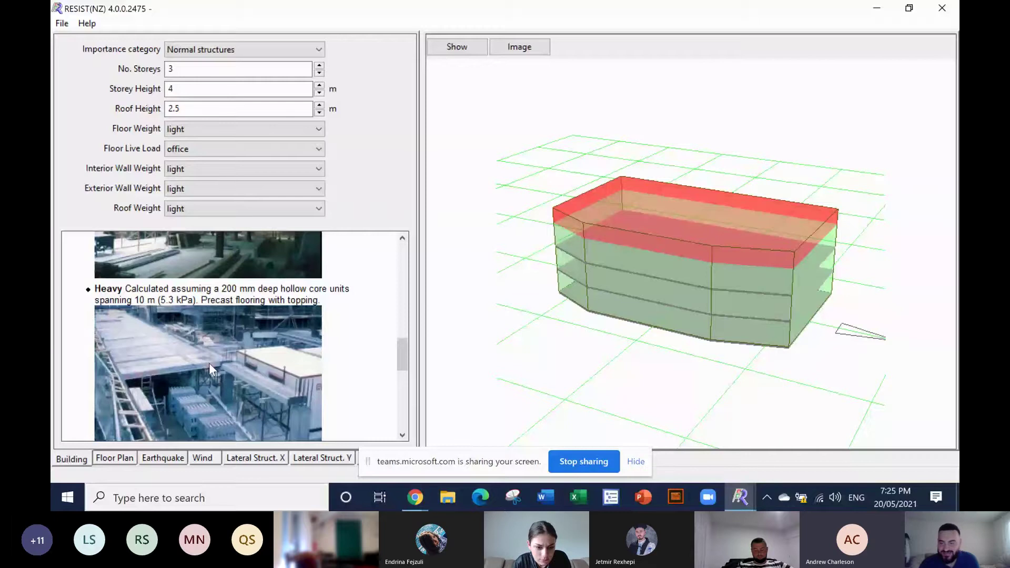
pyautogui.click(312, 132)
pyautogui.click(320, 167)
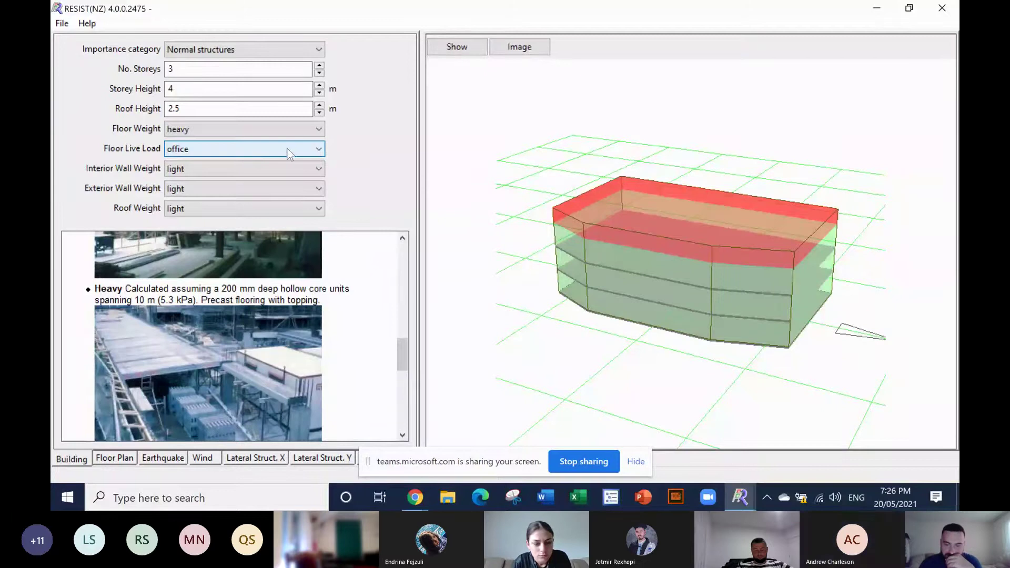
# Step: Set the floor live load to domestic and the roof weight to heavy
pyautogui.click(319, 149)
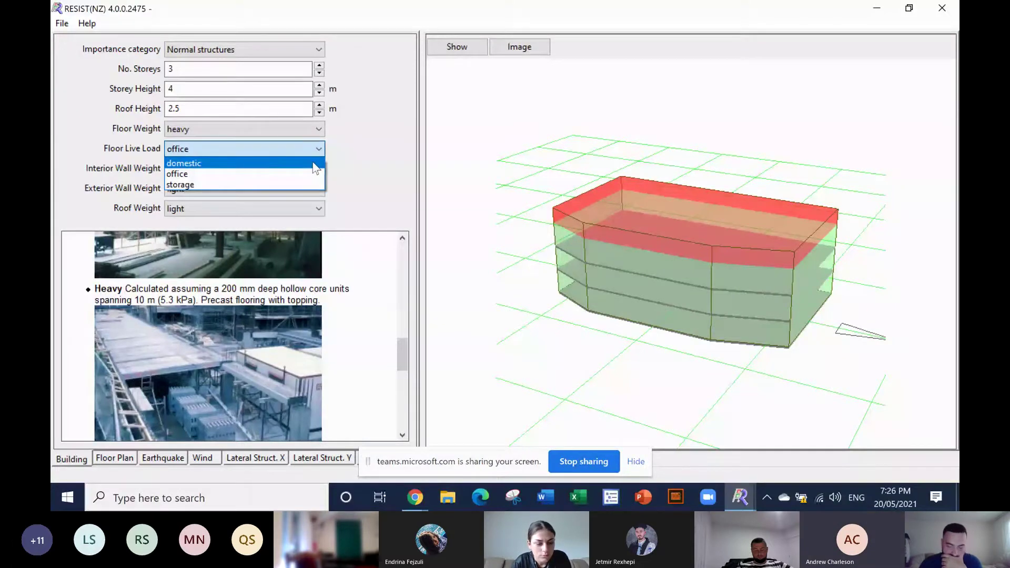
pyautogui.click(314, 164)
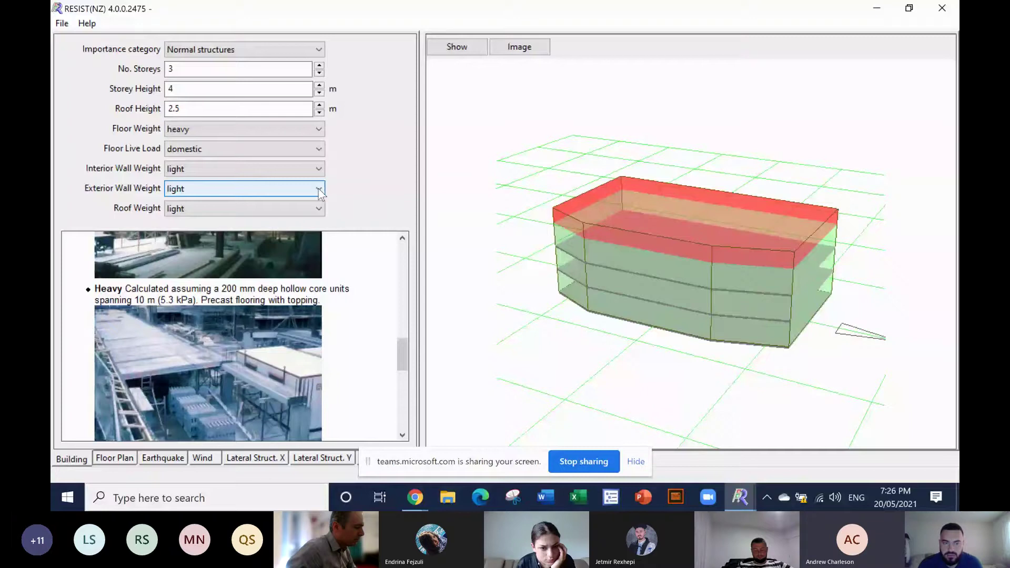
pyautogui.click(318, 209)
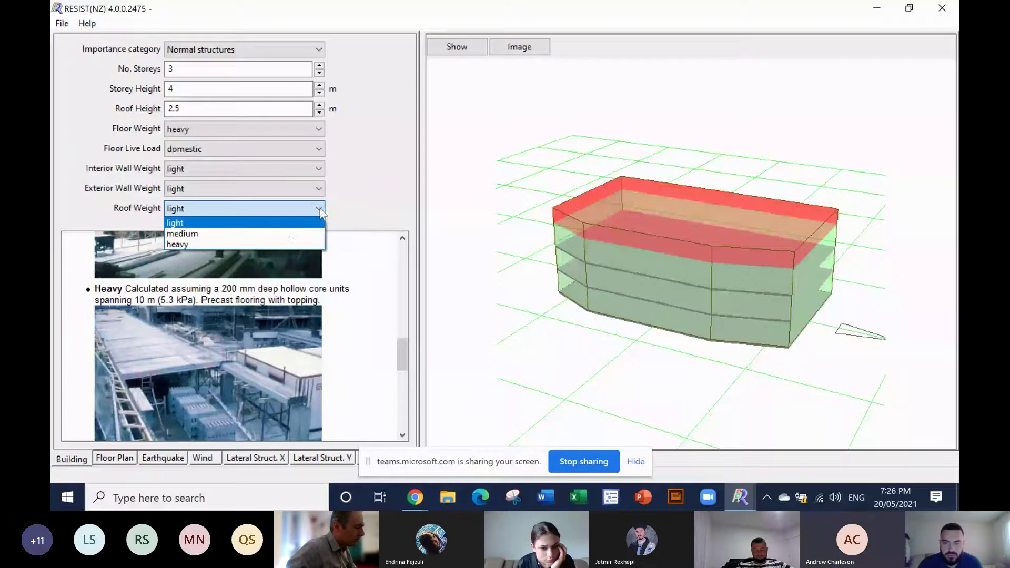
pyautogui.click(216, 245)
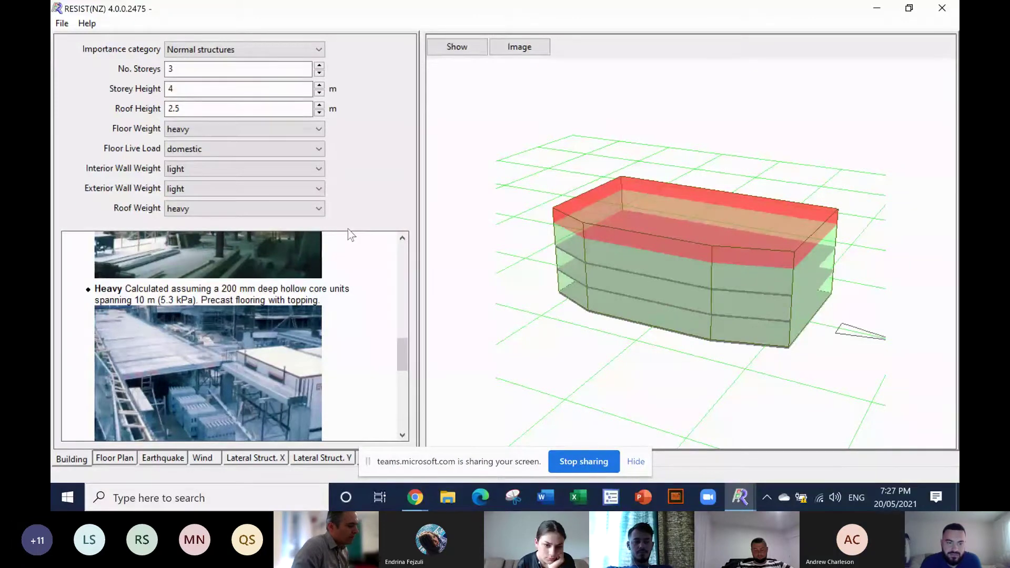
# Step: Add two perimeter points on the floor plan's upper edge and pull both outward, making the plan about 31 m deep
pyautogui.click(125, 459)
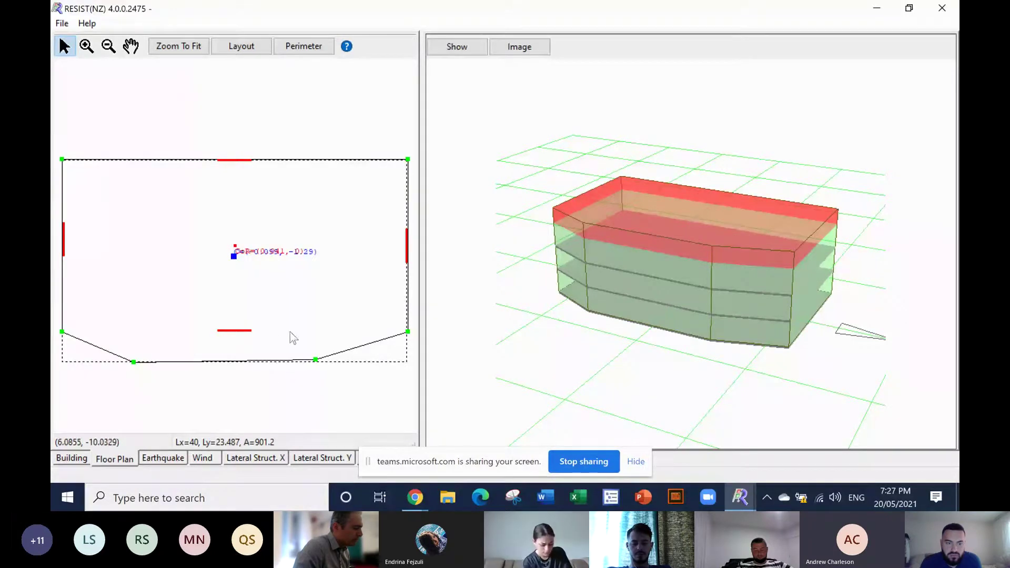
pyautogui.rightClick(131, 160)
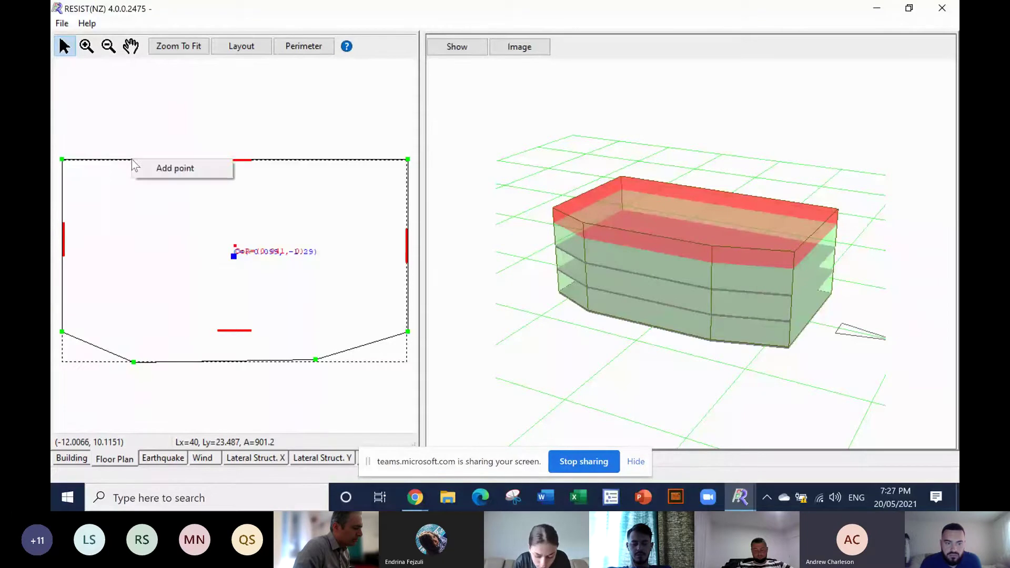
pyautogui.click(150, 168)
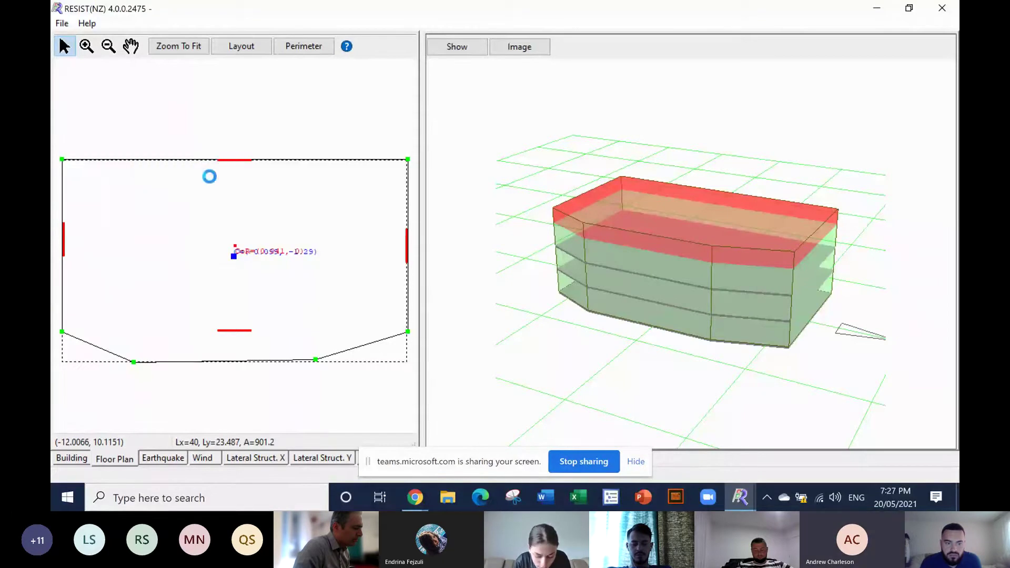
pyautogui.rightClick(316, 161)
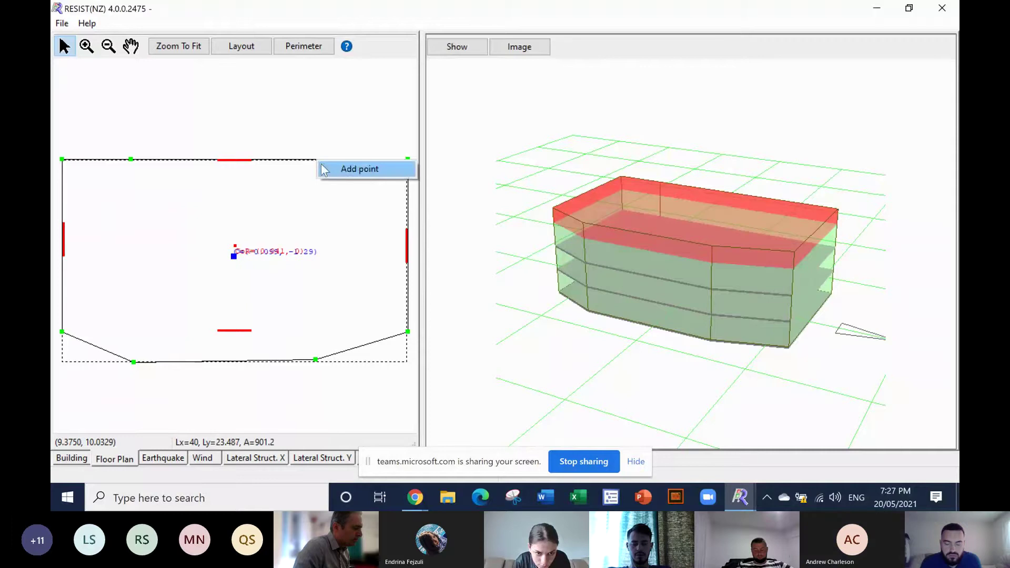
pyautogui.click(342, 168)
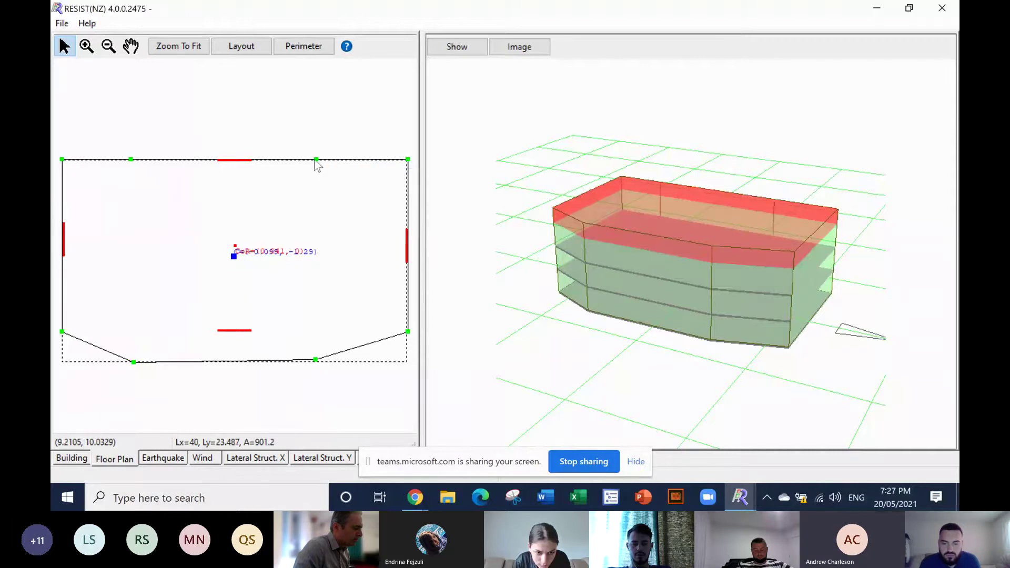
pyautogui.moveTo(316, 160); pyautogui.dragTo(301, 94)
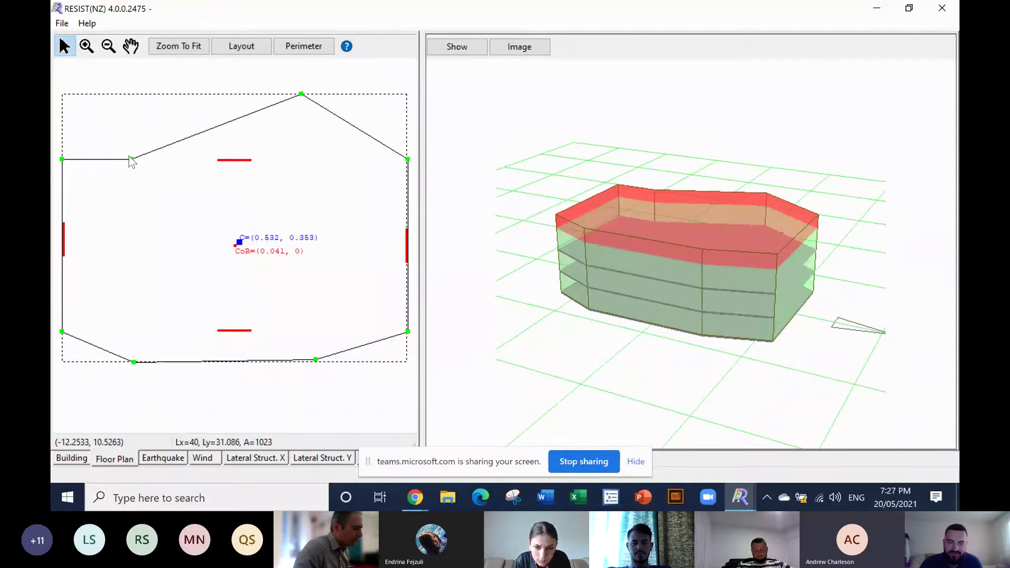
pyautogui.moveTo(132, 159); pyautogui.dragTo(122, 94)
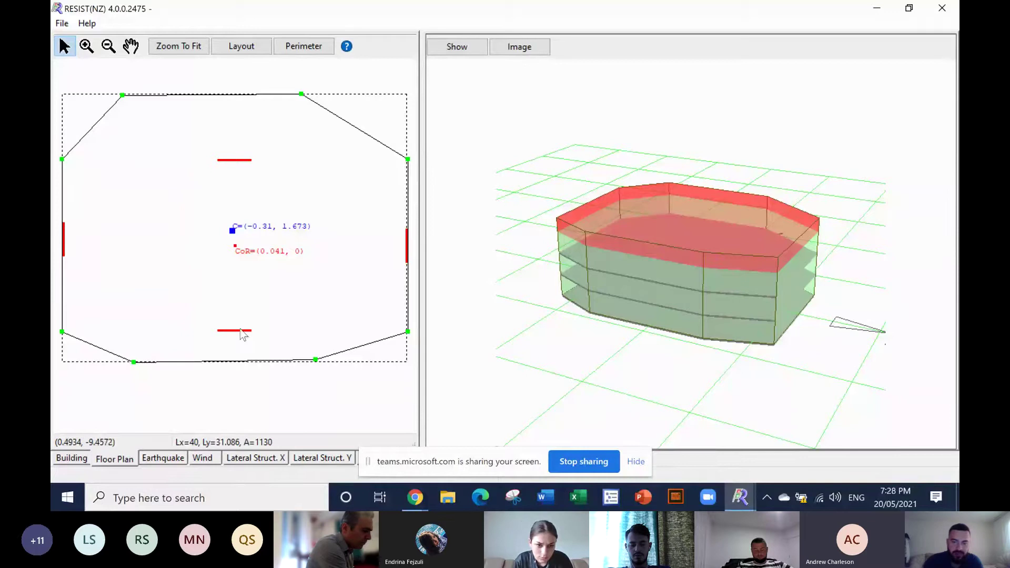
# Step: Move the two X-direction structural elements outward onto the floor plan's new lower and upper edges
pyautogui.moveTo(241, 333); pyautogui.dragTo(238, 357)
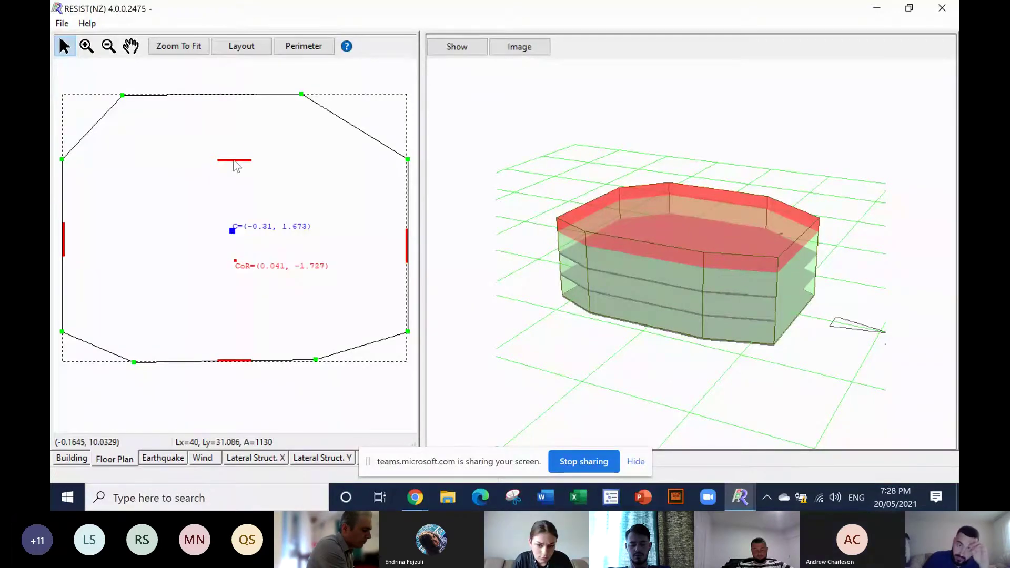
pyautogui.moveTo(233, 159); pyautogui.dragTo(231, 95)
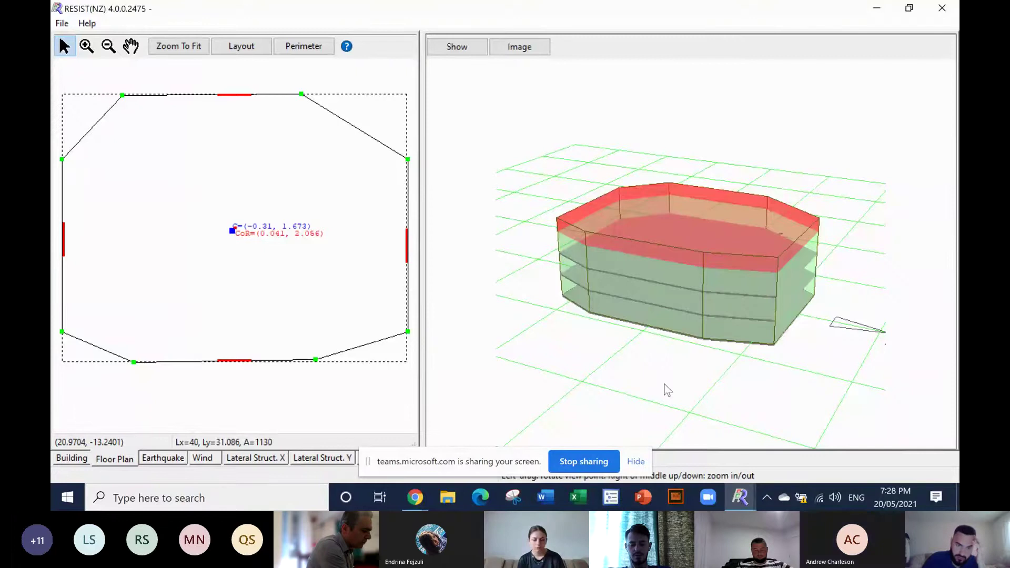
pyautogui.moveTo(667, 389)
pyautogui.mouseDown()
pyautogui.moveTo(650, 383)
pyautogui.moveTo(674, 387)
pyautogui.moveTo(663, 368)
pyautogui.moveTo(676, 371)
pyautogui.mouseUp()
pyautogui.moveTo(680, 372); pyautogui.dragTo(679, 370)
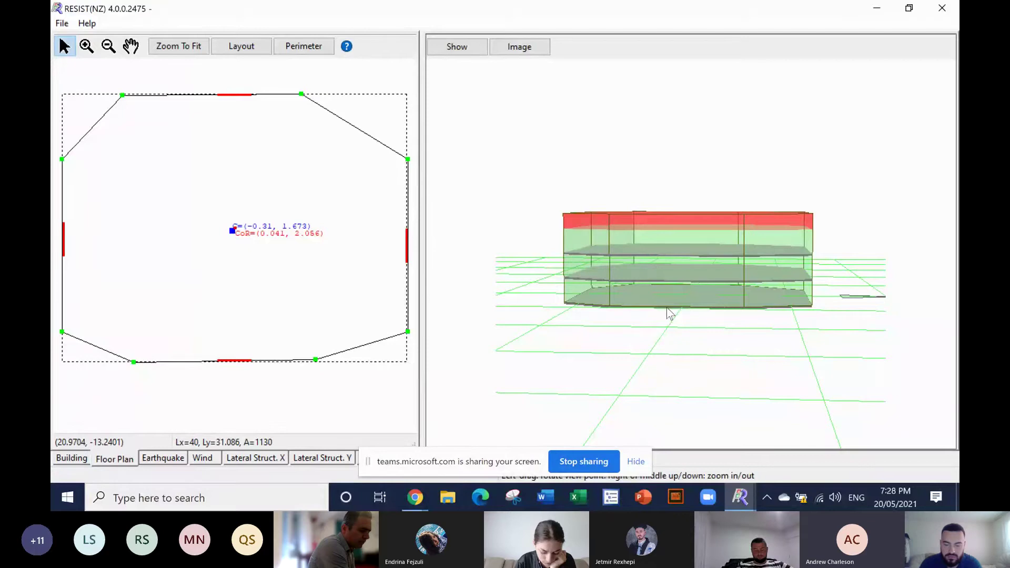
pyautogui.moveTo(675, 280); pyautogui.dragTo(665, 282)
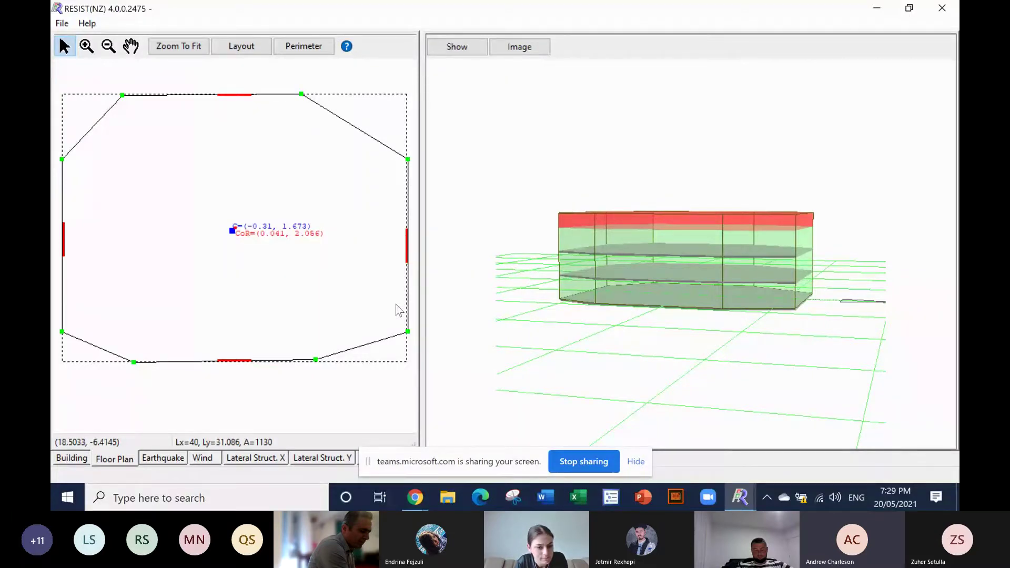
pyautogui.moveTo(670, 318); pyautogui.dragTo(671, 342)
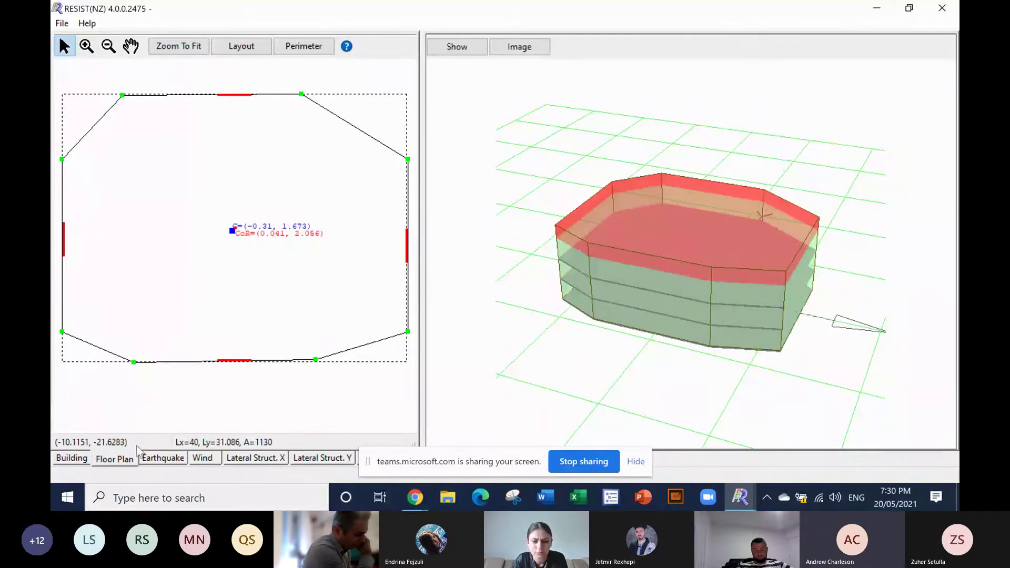
# Step: Consult the North Island seismic map for the hazard factor contours around Wellington and close the map
pyautogui.click(170, 460)
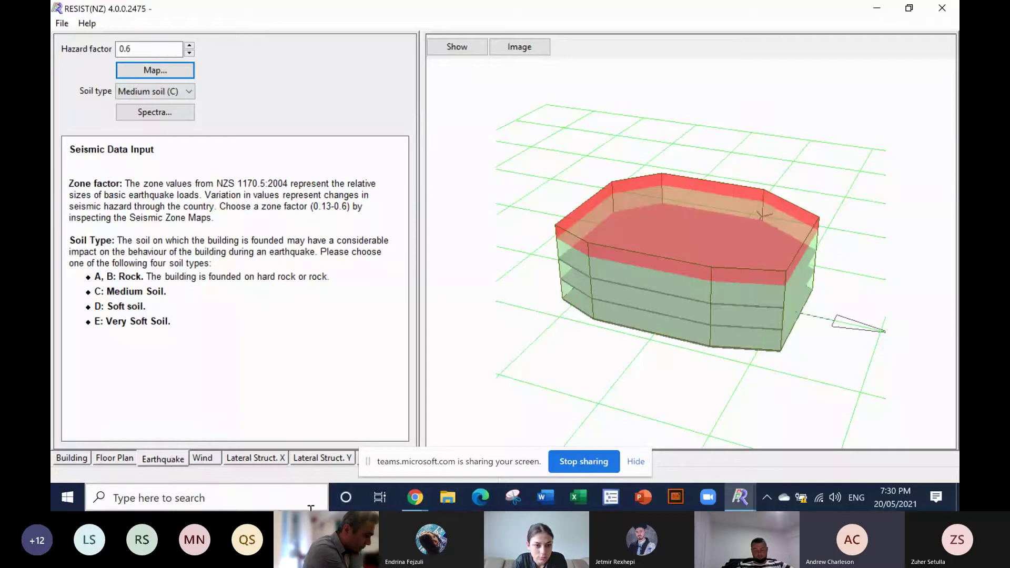
pyautogui.click(160, 70)
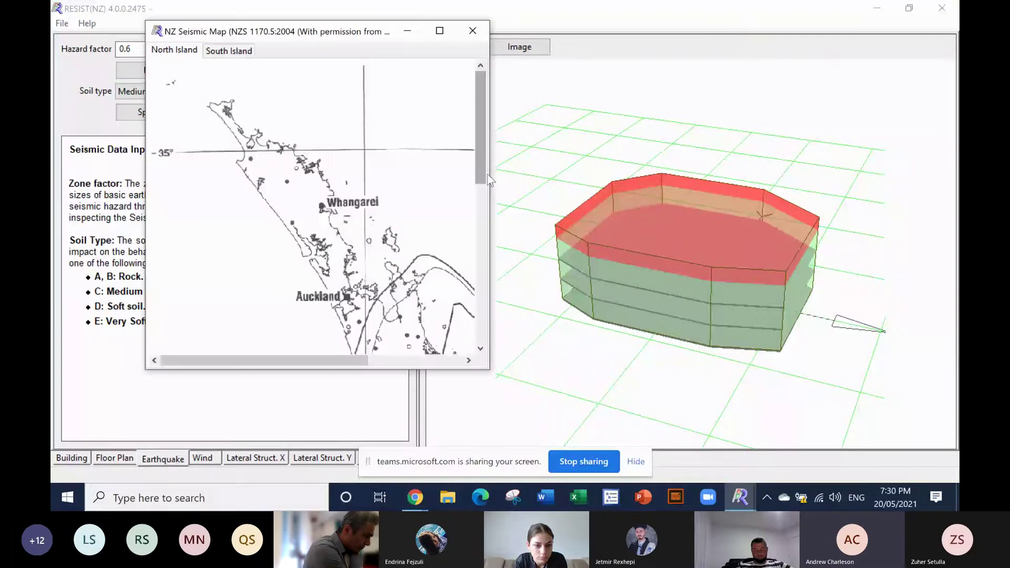
pyautogui.scroll(-5, 474, 276)
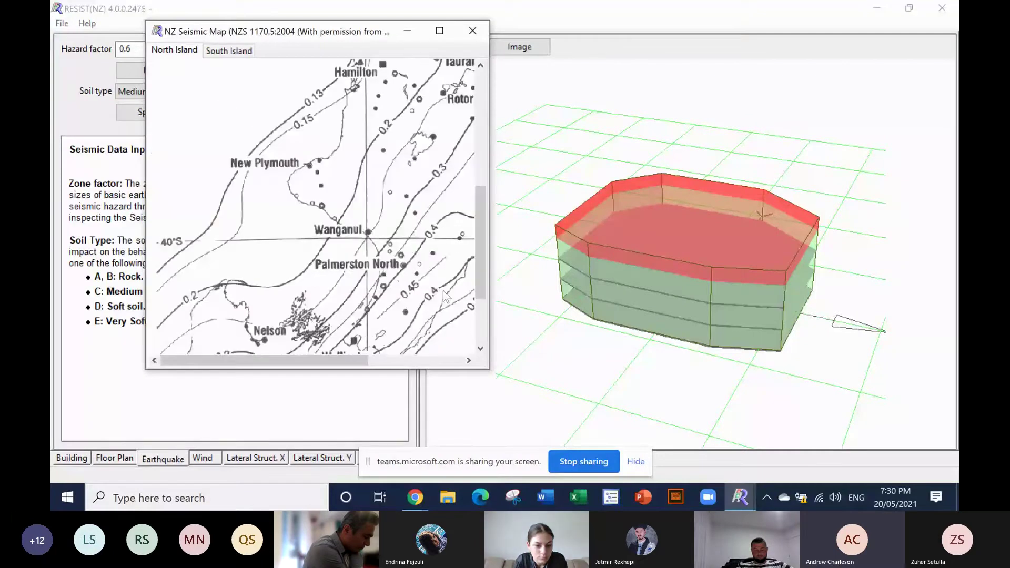
pyautogui.moveTo(479, 249); pyautogui.dragTo(478, 277)
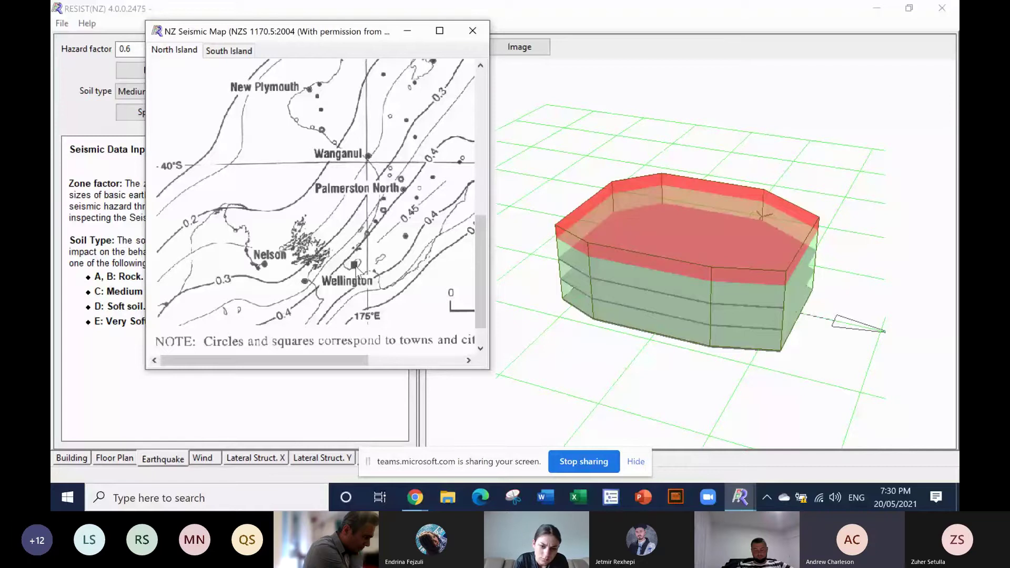
pyautogui.click(472, 35)
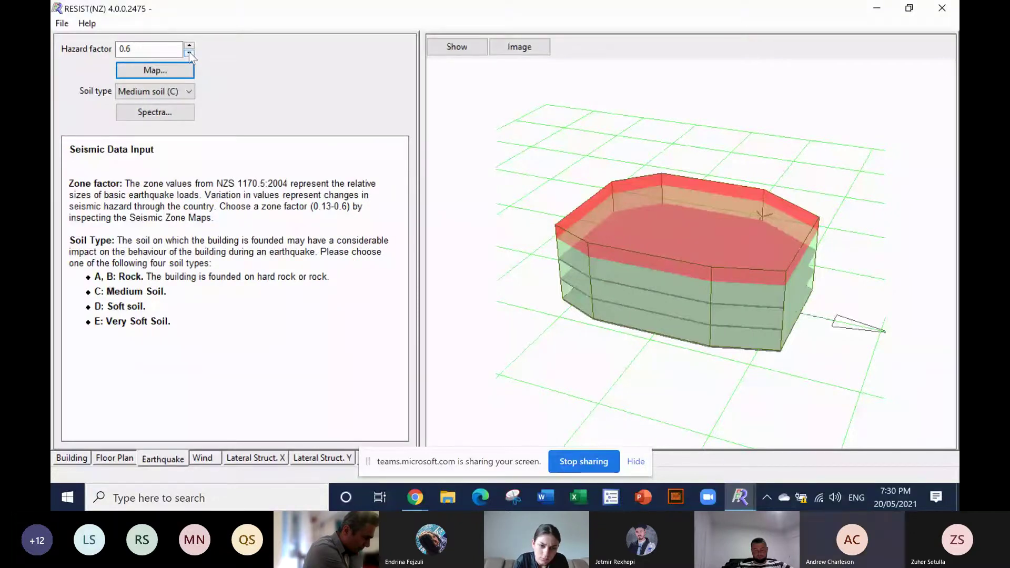
# Step: Set the earthquake hazard factor to 0.25
pyautogui.click(190, 45)
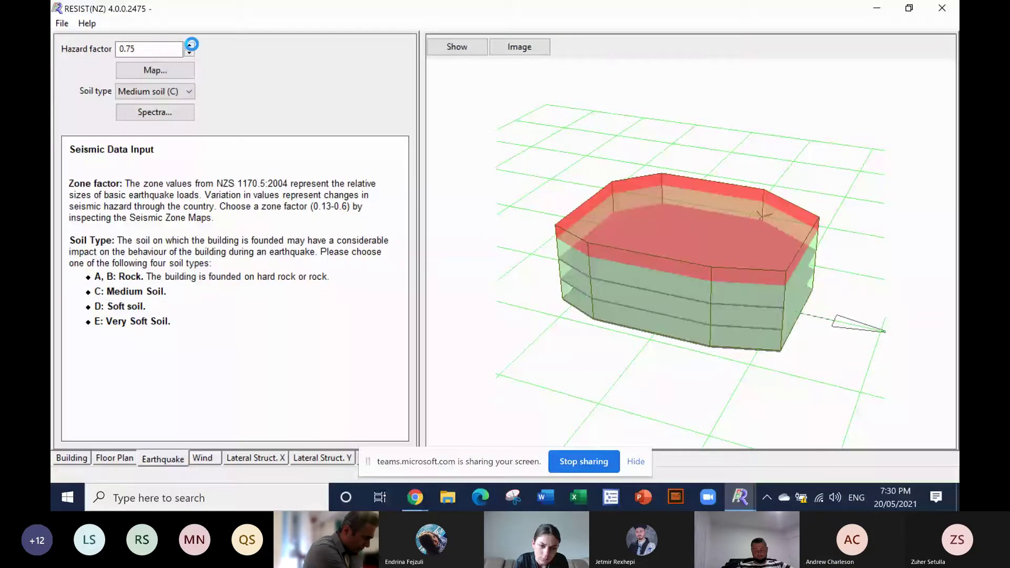
pyautogui.click(190, 46)
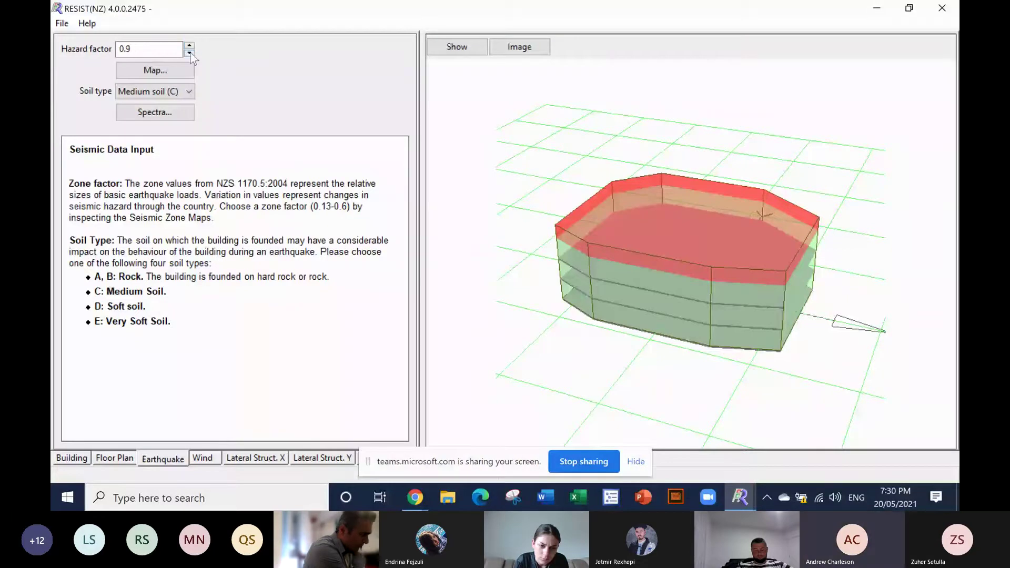
pyautogui.click(190, 53)
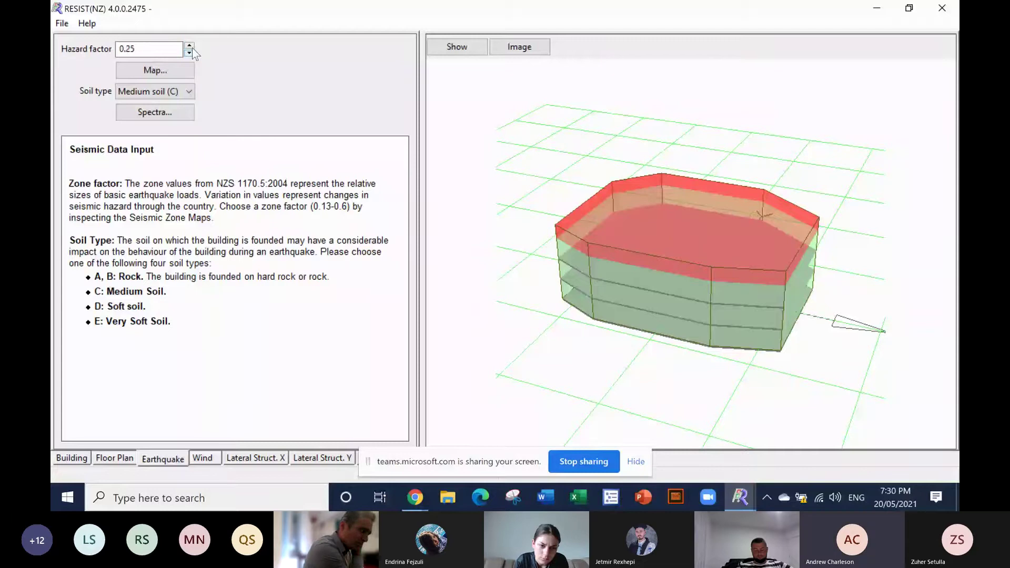
# Step: Set the earthquake hazard factor to 0.3 and keep the soil type as Medium soil (C)
pyautogui.click(191, 47)
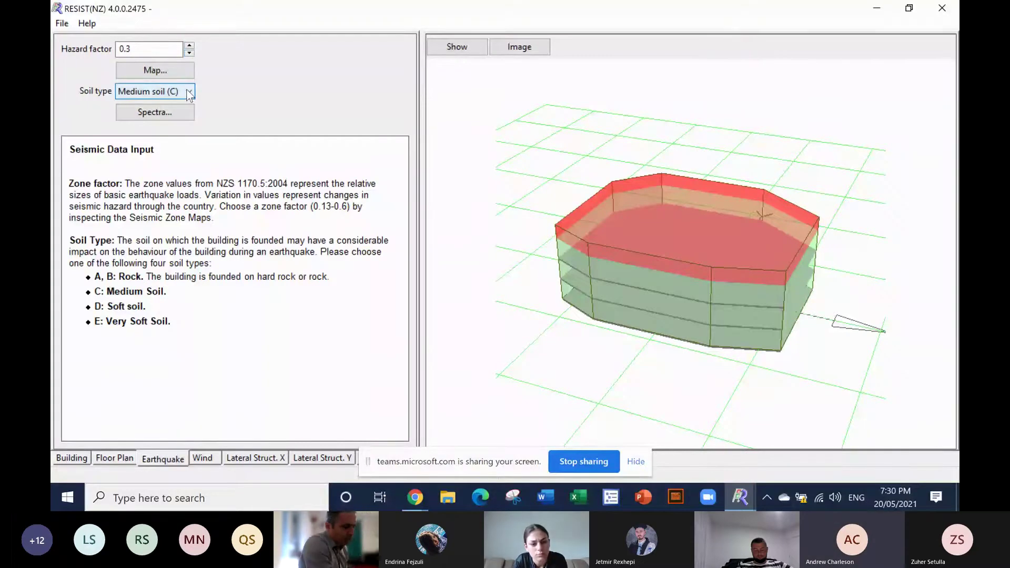
pyautogui.click(190, 93)
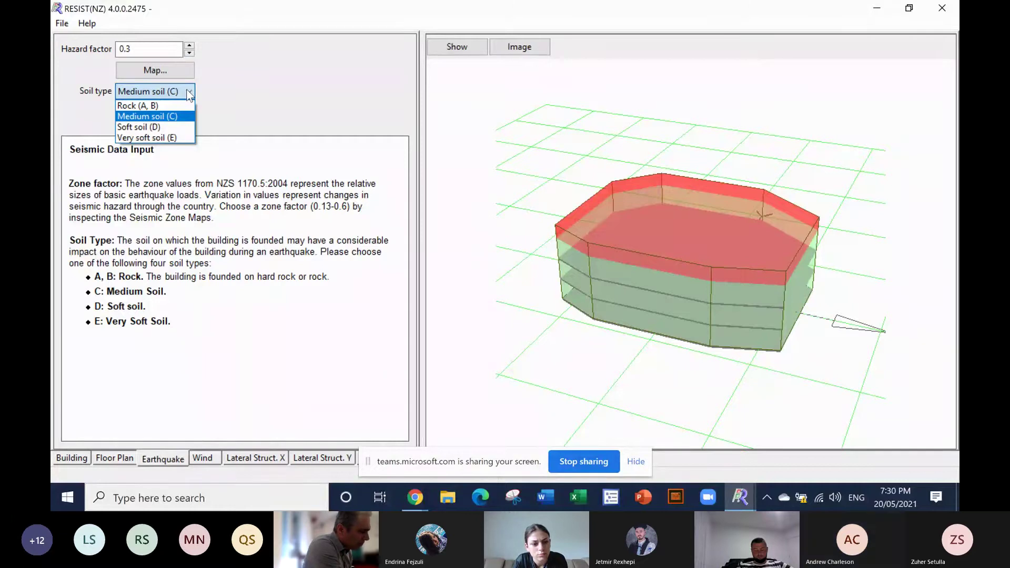
pyautogui.click(155, 116)
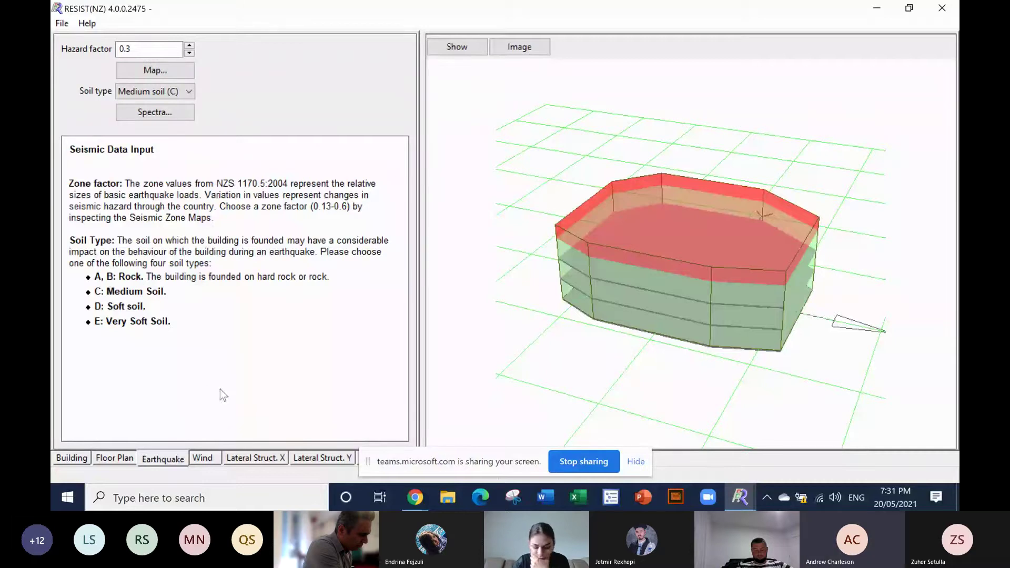
# Step: Consult the New Zealand wind region map for the regions around Wellington and close the map
pyautogui.click(202, 462)
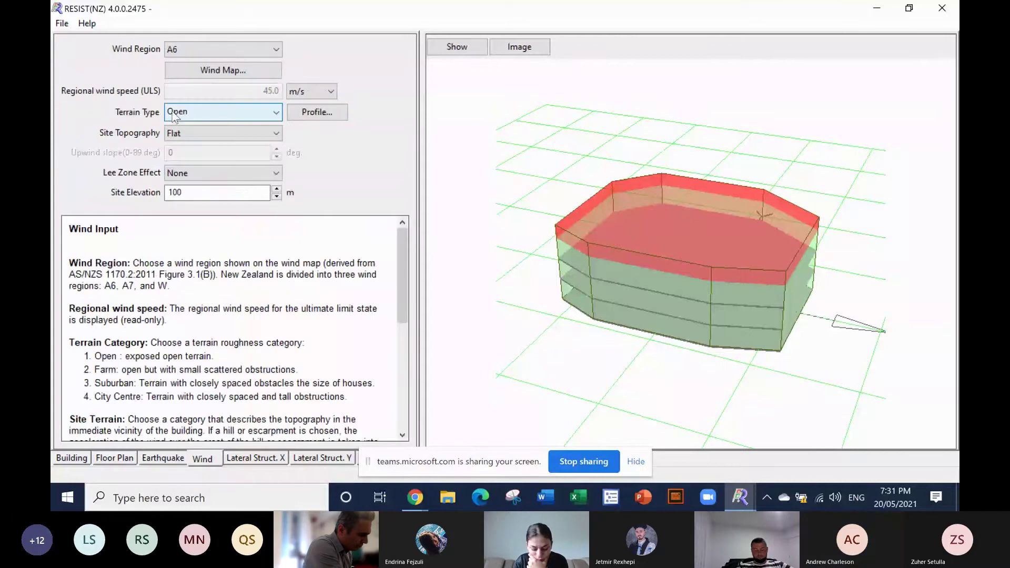
pyautogui.click(207, 70)
pyautogui.moveTo(535, 163); pyautogui.dragTo(529, 180)
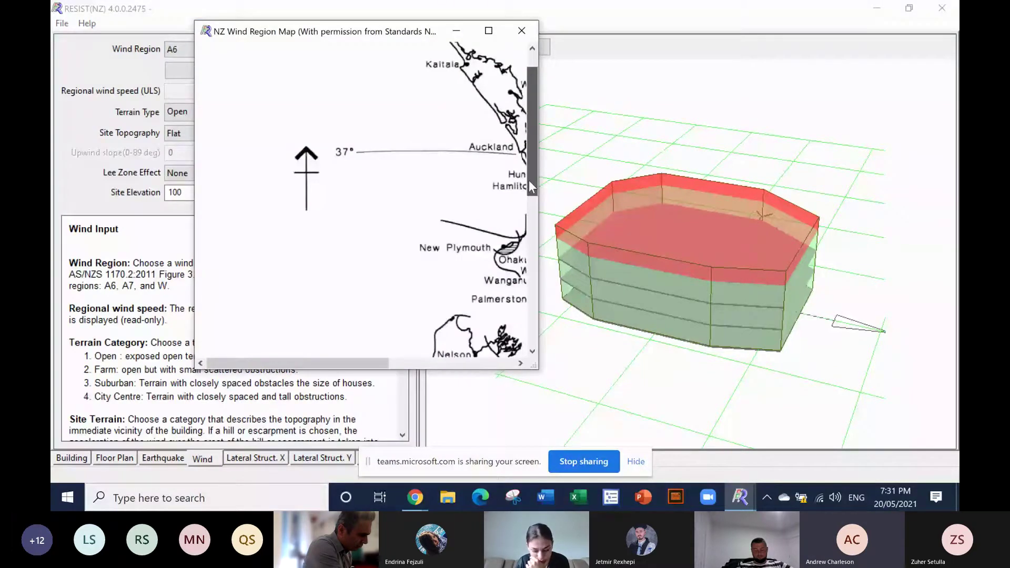
pyautogui.moveTo(529, 180); pyautogui.dragTo(527, 214)
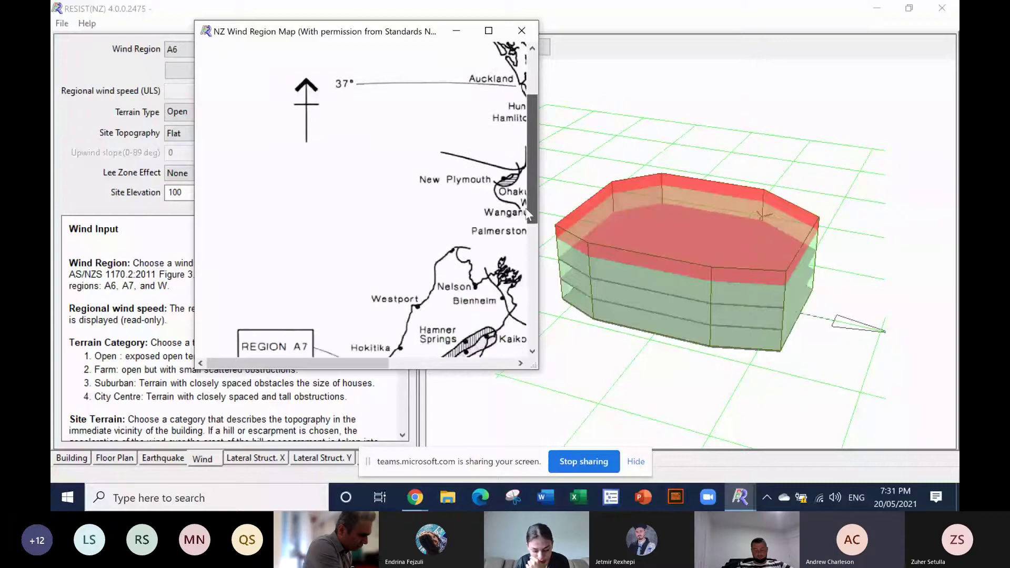
pyautogui.hscroll(5, 446, 238)
pyautogui.scroll(-2, 447, 239)
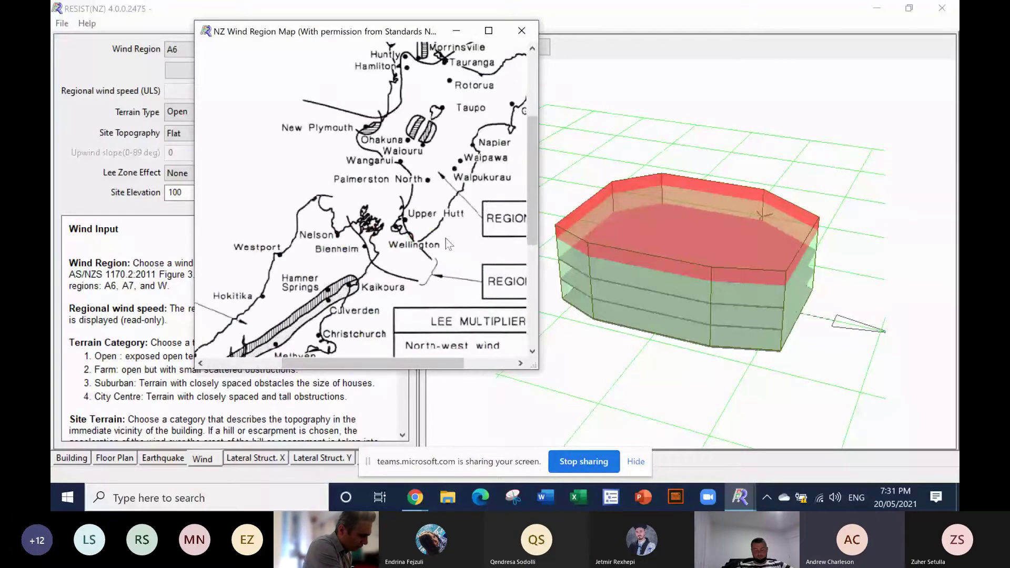
pyautogui.hscroll(3, 447, 239)
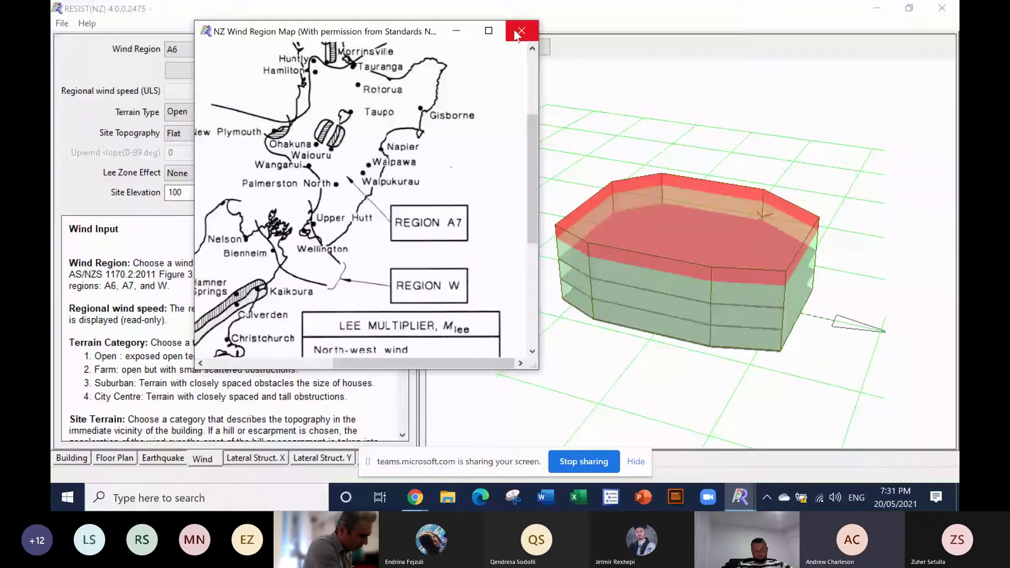
pyautogui.click(520, 32)
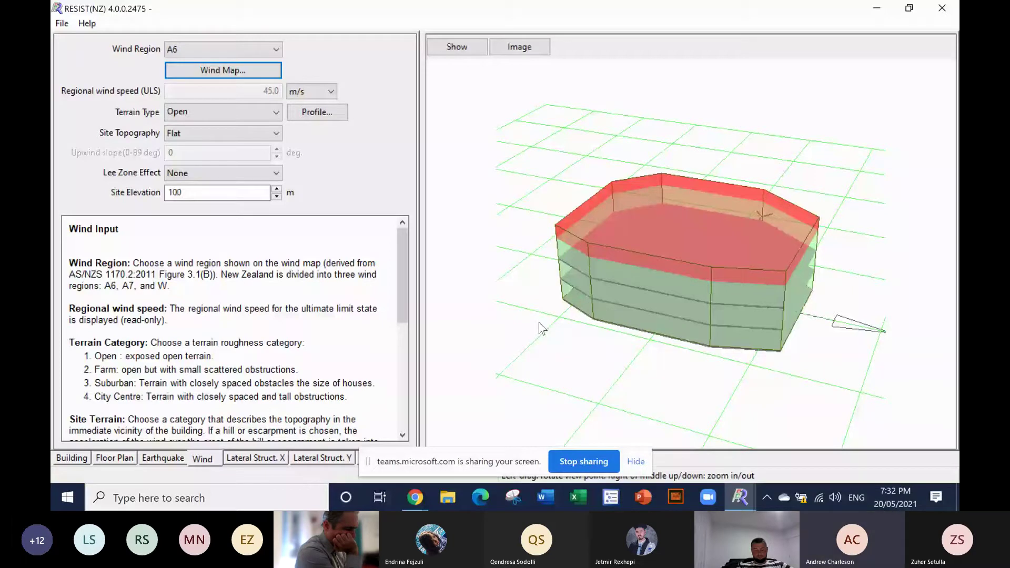
# Step: Show both the X- and Y-direction lateral structures in the 3D building view while on the X-direction lateral structure inputs
pyautogui.moveTo(538, 322); pyautogui.dragTo(628, 384)
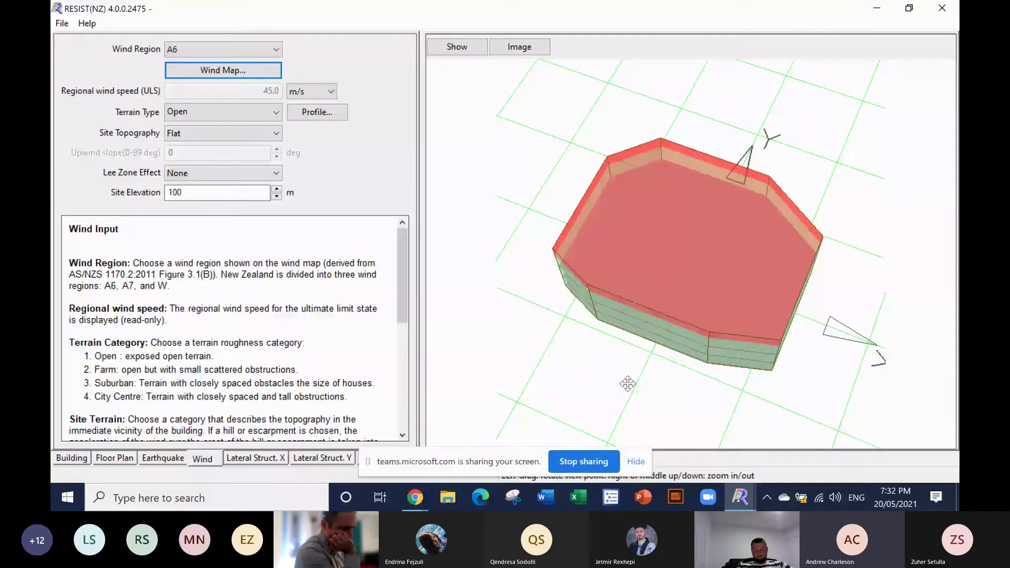
pyautogui.moveTo(628, 384); pyautogui.dragTo(629, 398)
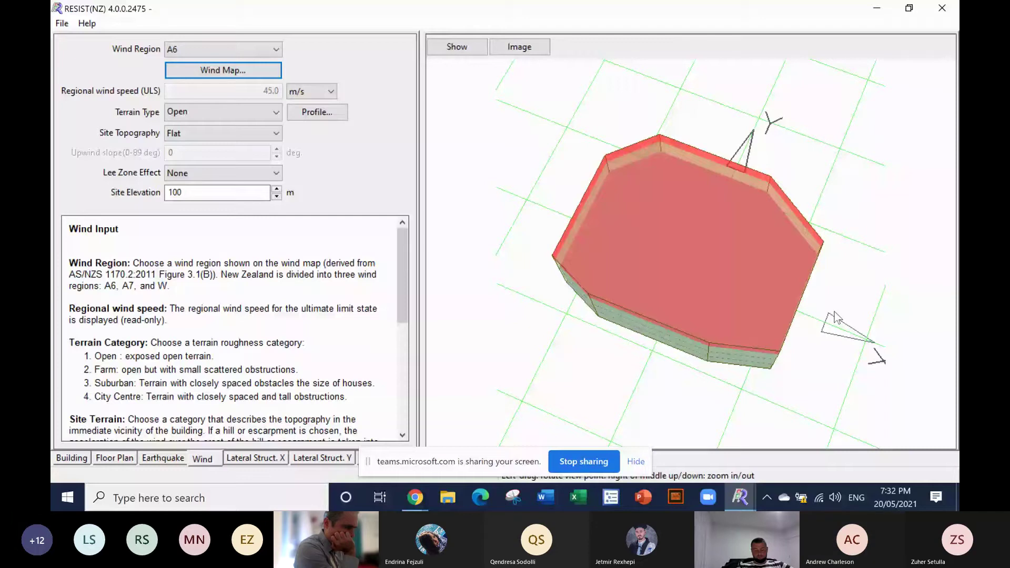
pyautogui.moveTo(835, 318); pyautogui.dragTo(810, 342)
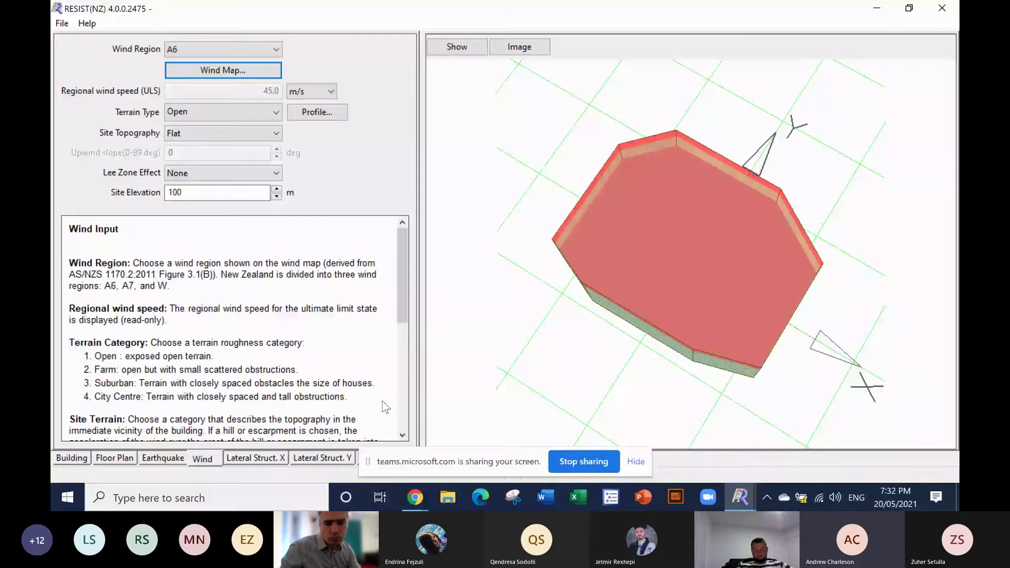
pyautogui.click(258, 459)
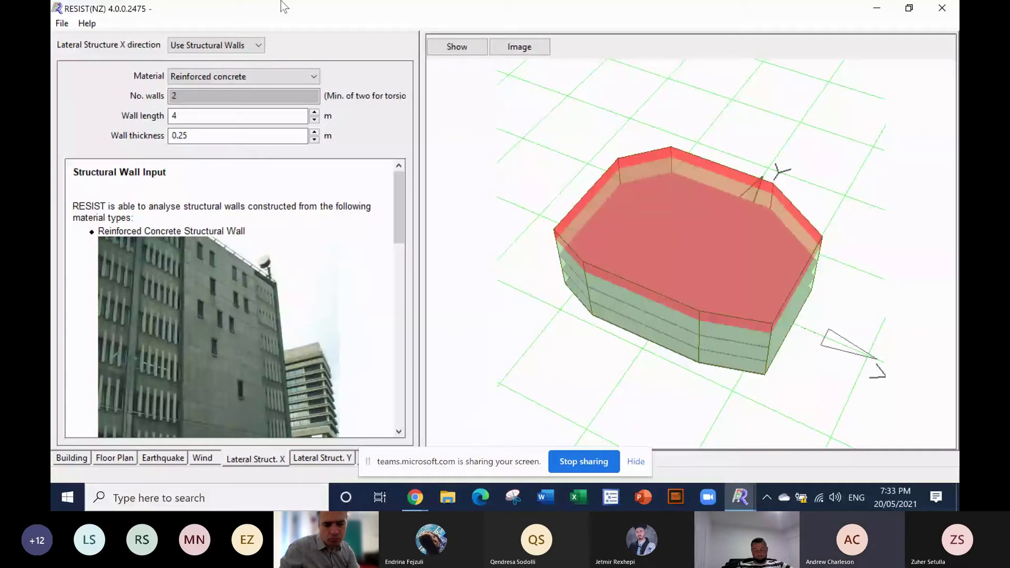
pyautogui.click(457, 46)
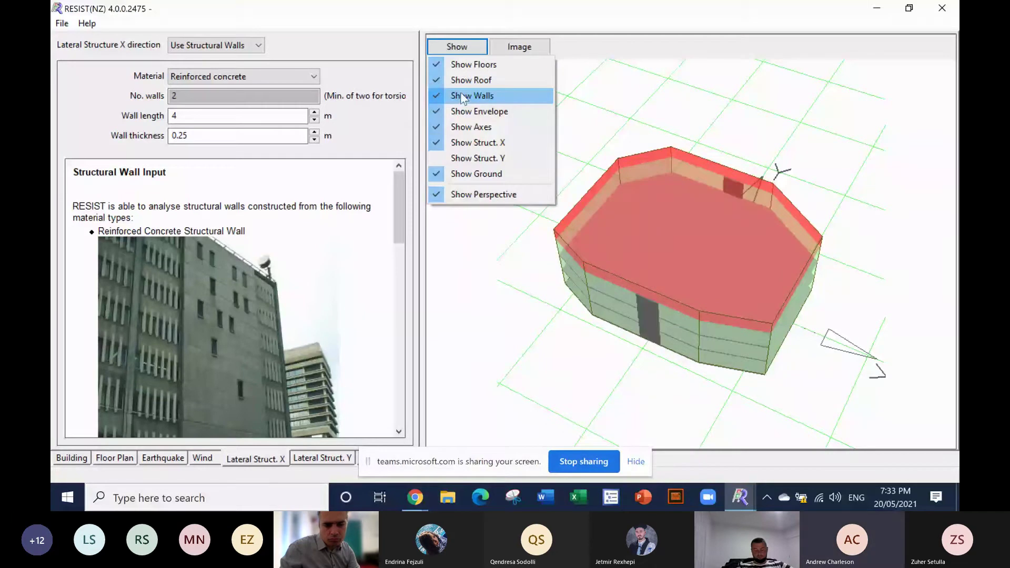
pyautogui.click(460, 96)
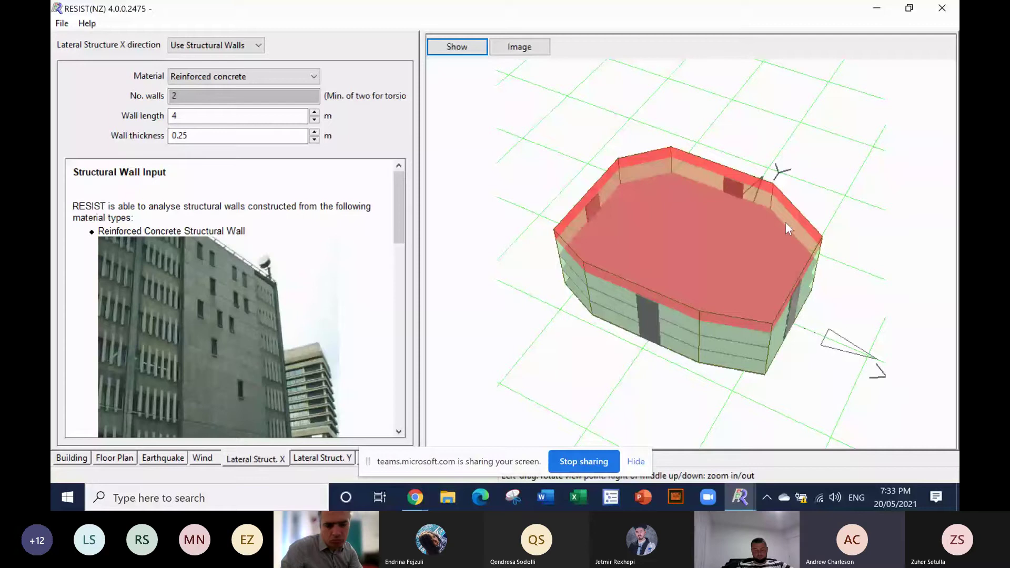
pyautogui.moveTo(786, 222); pyautogui.dragTo(644, 327)
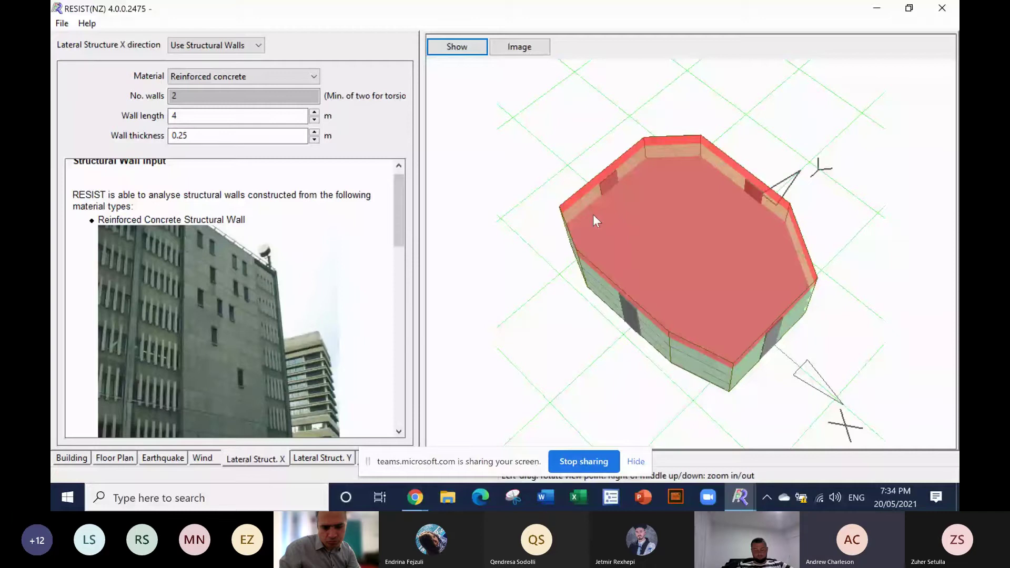
# Step: Examine the X-direction lateral structure types, the wall material options and the guidance on concrete, masonry and plywood structural walls
pyautogui.click(259, 46)
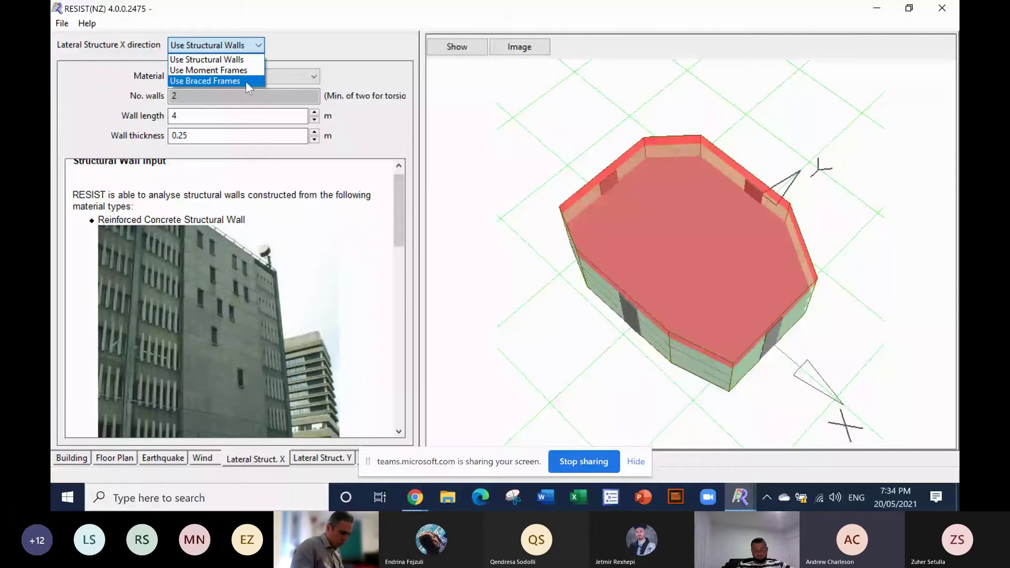
pyautogui.click(256, 44)
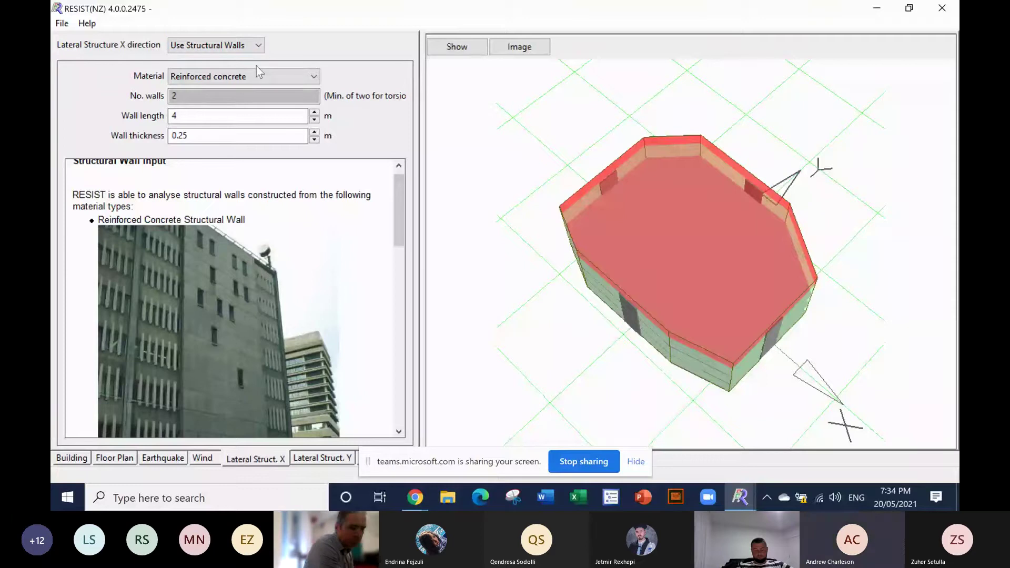
pyautogui.moveTo(393, 231)
pyautogui.mouseDown()
pyautogui.moveTo(396, 257)
pyautogui.moveTo(399, 239)
pyautogui.mouseUp()
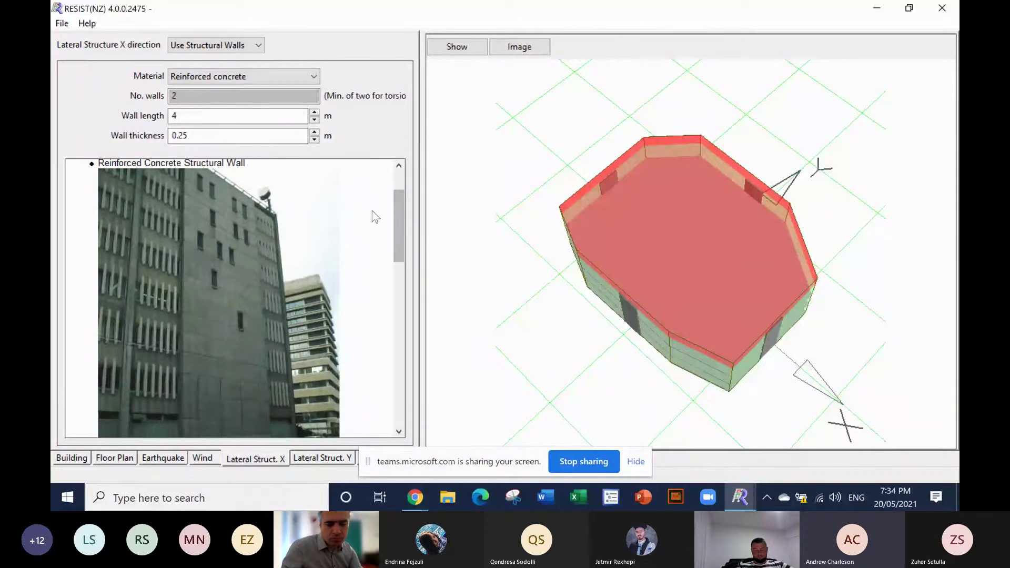
pyautogui.click(315, 78)
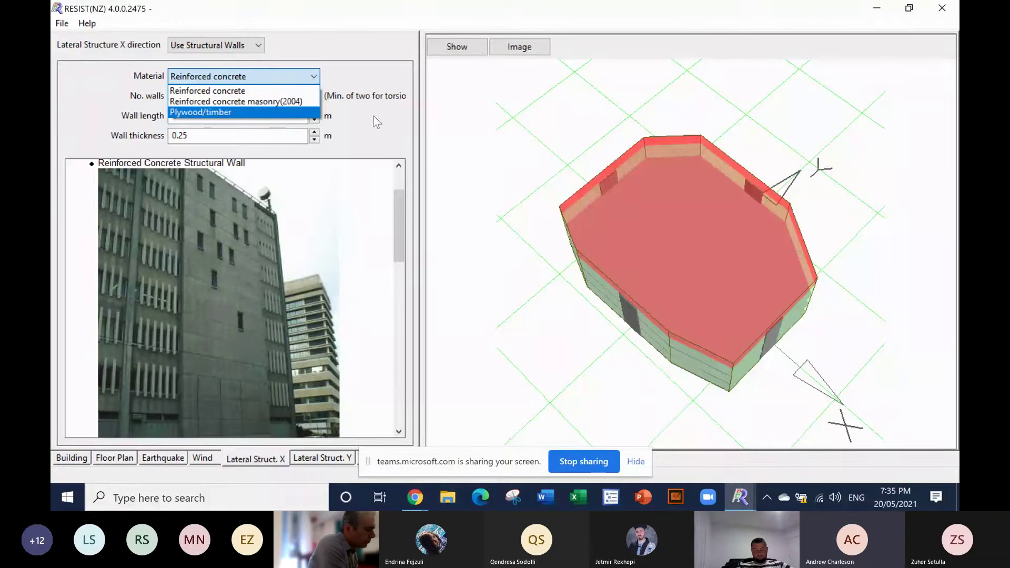
pyautogui.click(275, 90)
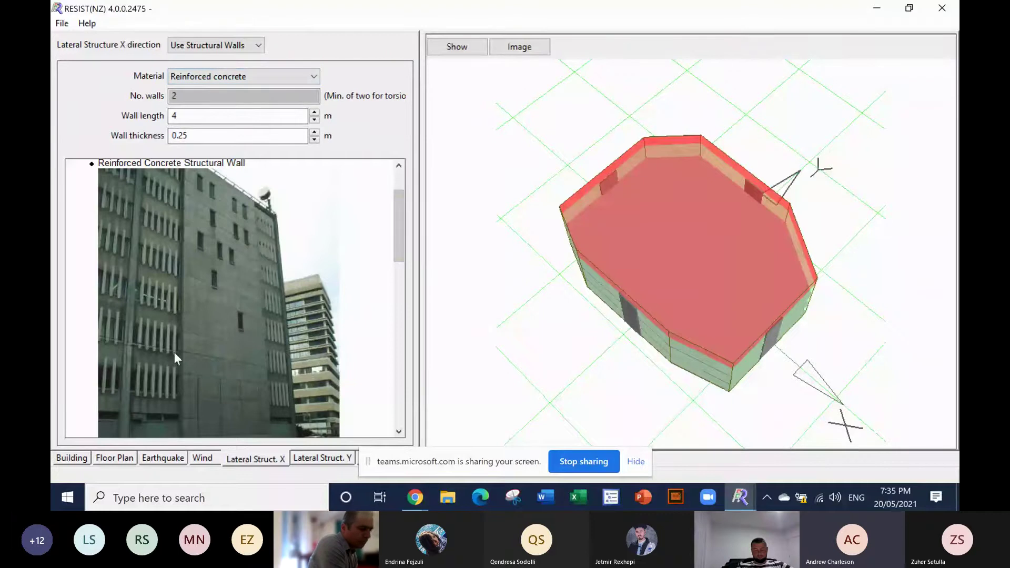
pyautogui.moveTo(399, 237); pyautogui.dragTo(397, 331)
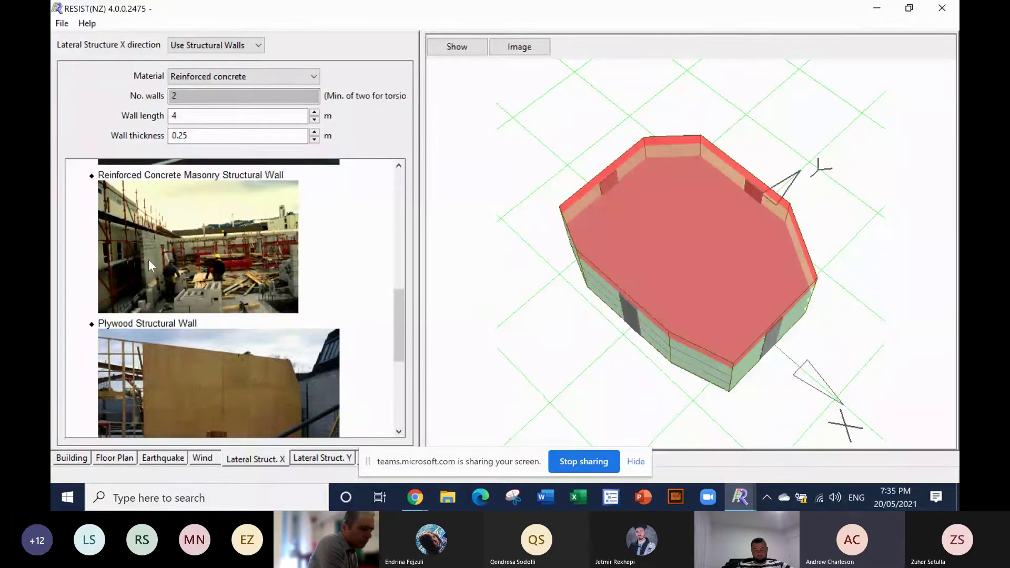
pyautogui.moveTo(398, 326); pyautogui.dragTo(395, 351)
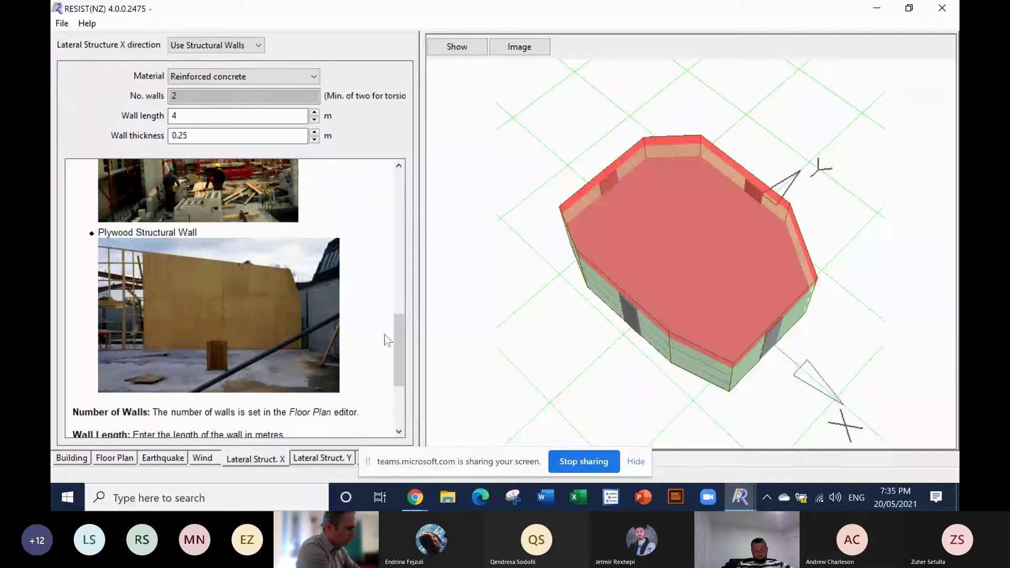
pyautogui.moveTo(400, 333); pyautogui.dragTo(401, 329)
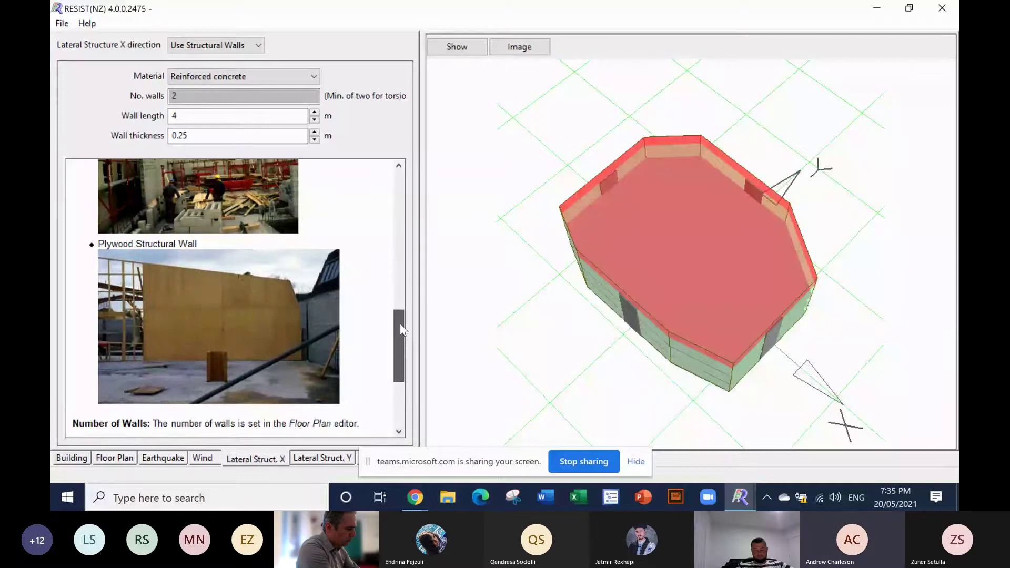
pyautogui.moveTo(400, 324); pyautogui.dragTo(304, 141)
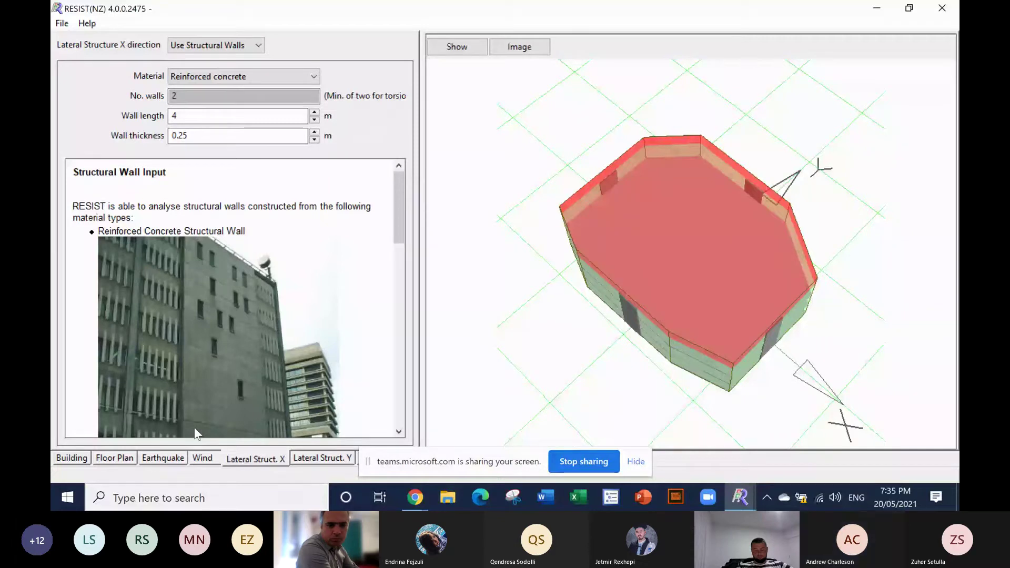
# Step: On the floor plan, shift the upper X-direction wall left of centre along the upper edge and the lower one inward, right of centre
pyautogui.click(120, 459)
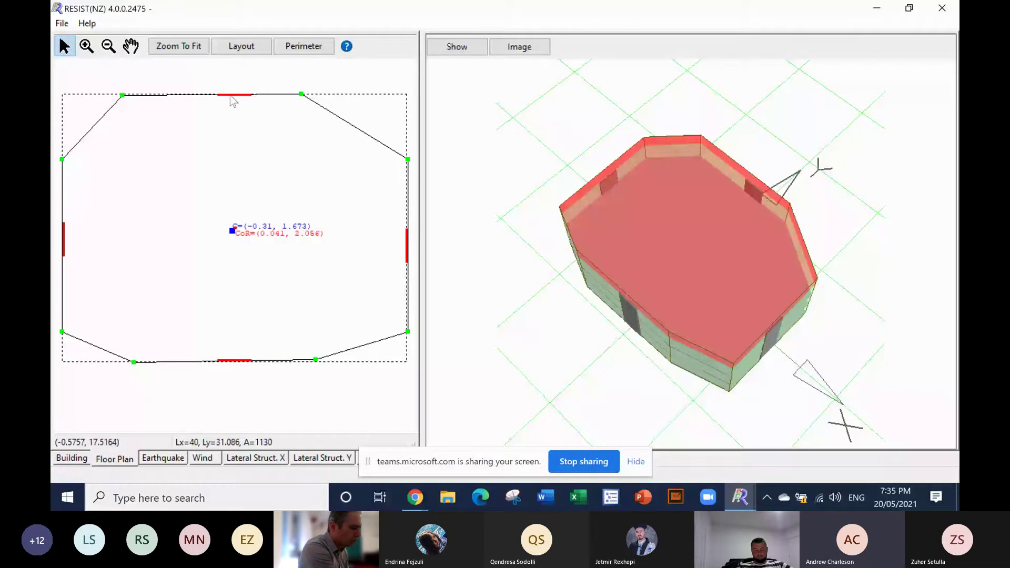
pyautogui.moveTo(229, 96); pyautogui.dragTo(127, 173)
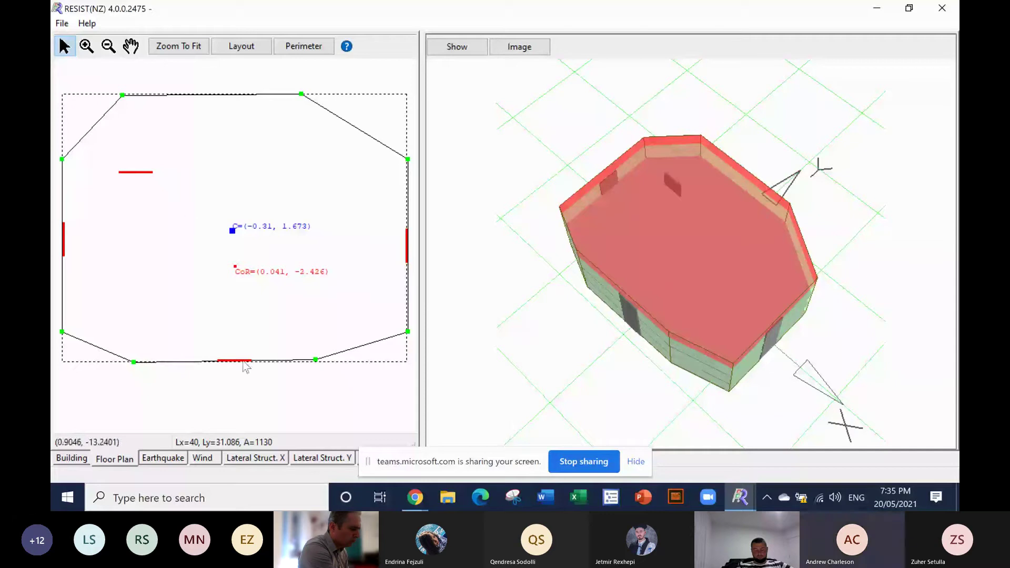
pyautogui.moveTo(235, 360); pyautogui.dragTo(300, 331)
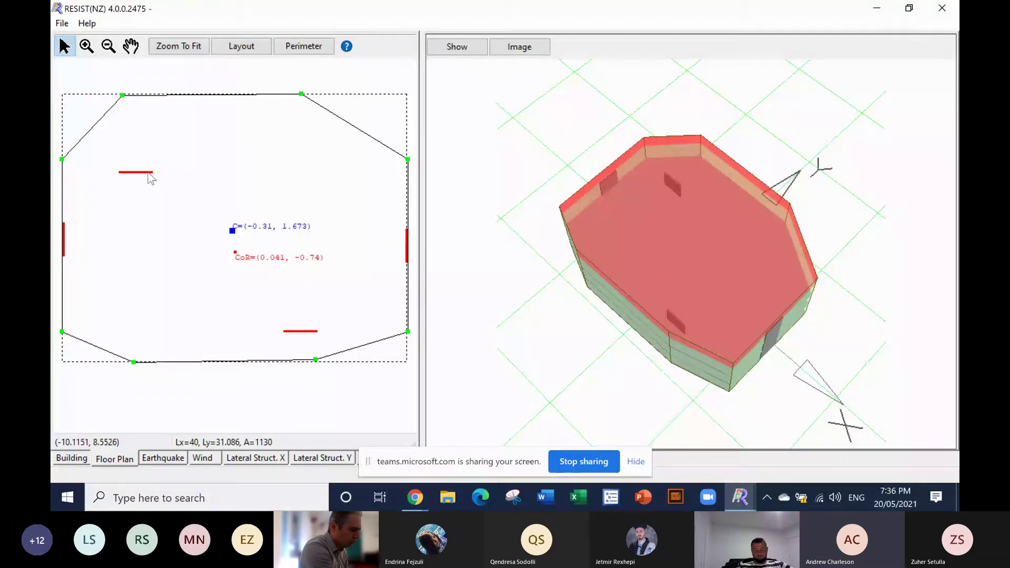
pyautogui.moveTo(149, 176); pyautogui.dragTo(200, 96)
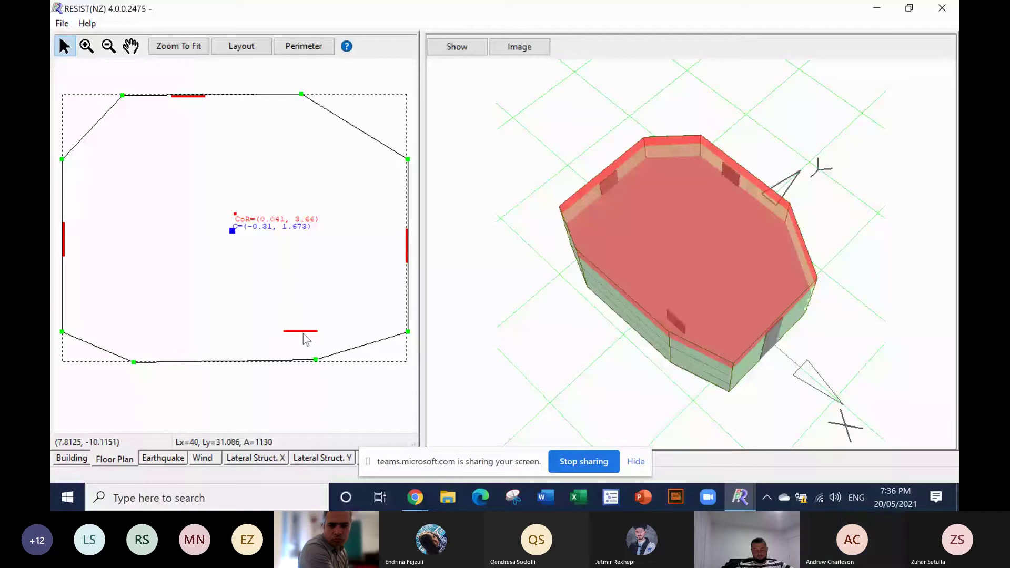
pyautogui.moveTo(303, 334); pyautogui.dragTo(295, 282)
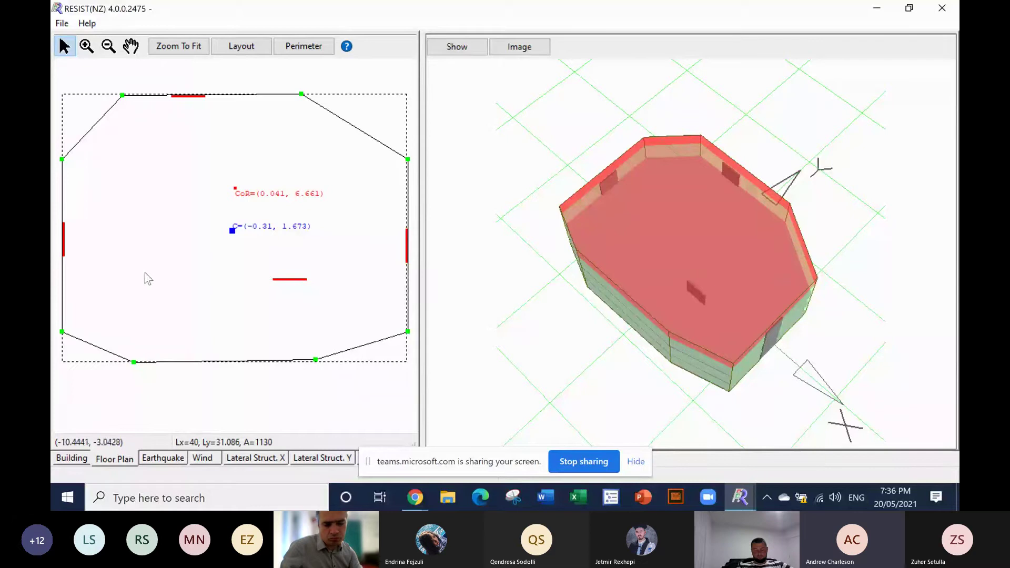
# Step: Add a third X-direction wall, try it along the plan's upper edge and place it in the lower interior at about (-4.4, -7.1)
pyautogui.rightClick(152, 192)
pyautogui.click(180, 203)
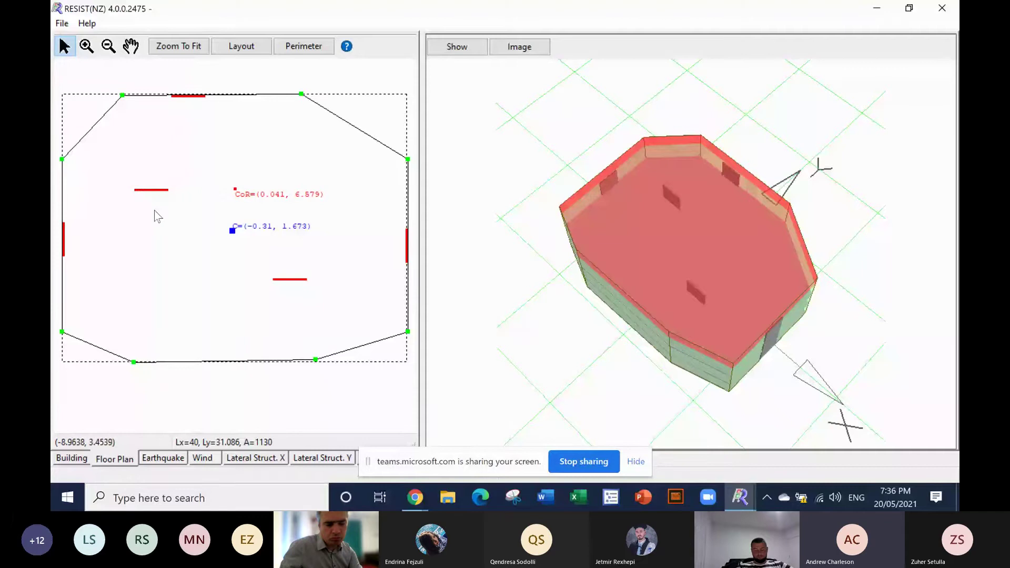
pyautogui.moveTo(154, 193); pyautogui.dragTo(280, 95)
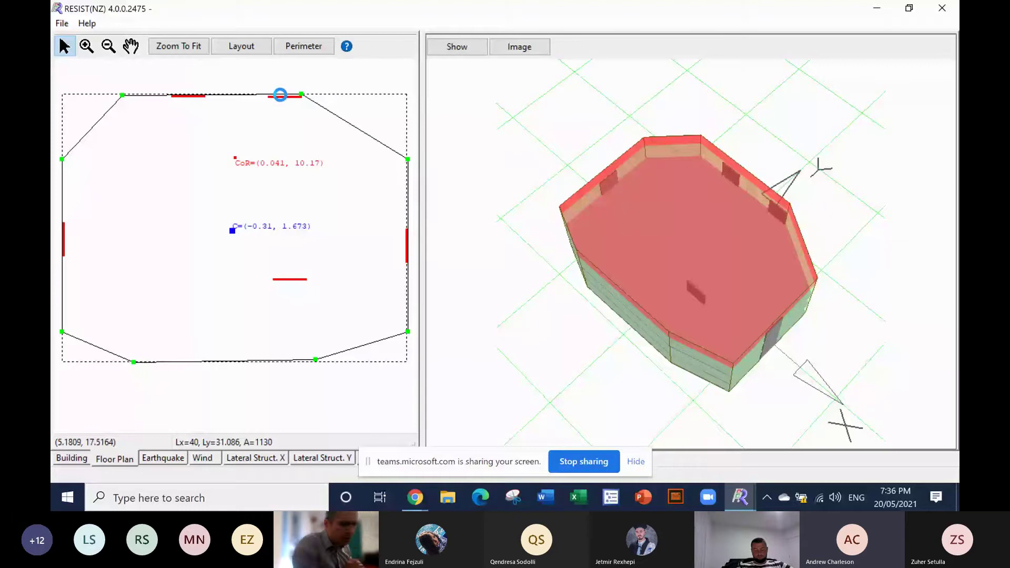
pyautogui.moveTo(280, 94); pyautogui.dragTo(277, 93)
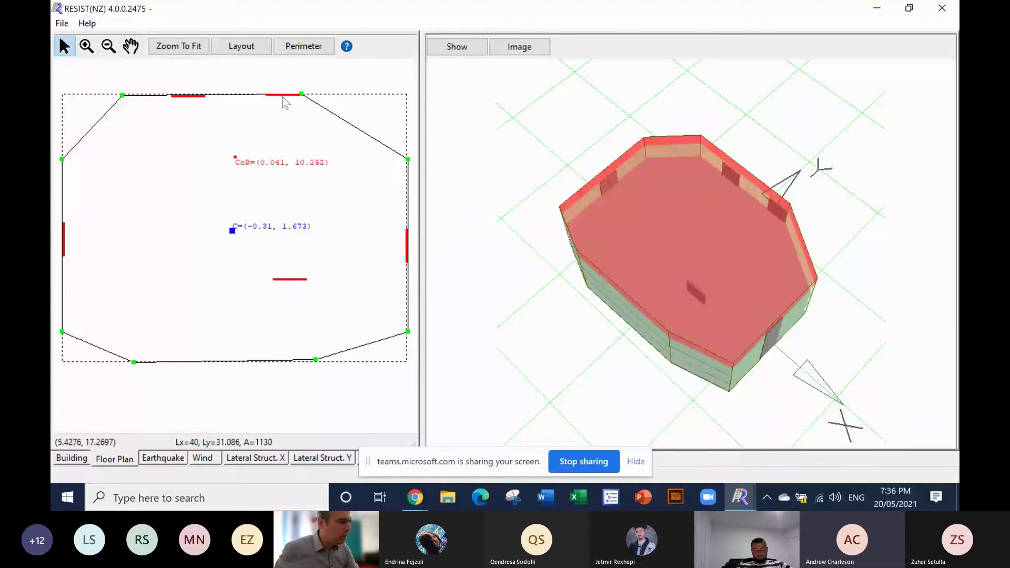
pyautogui.moveTo(283, 97); pyautogui.dragTo(257, 95)
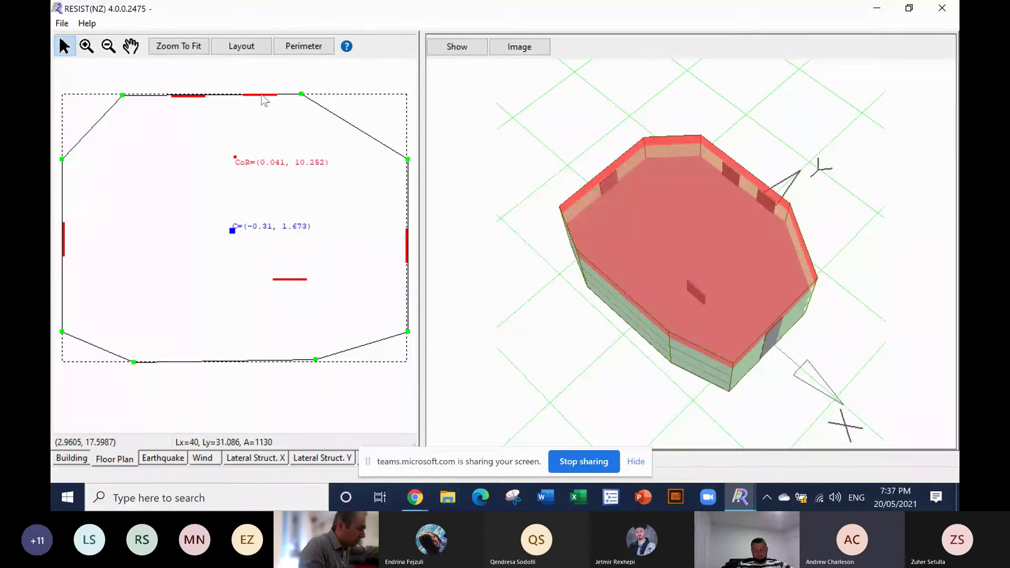
pyautogui.moveTo(264, 100); pyautogui.dragTo(198, 308)
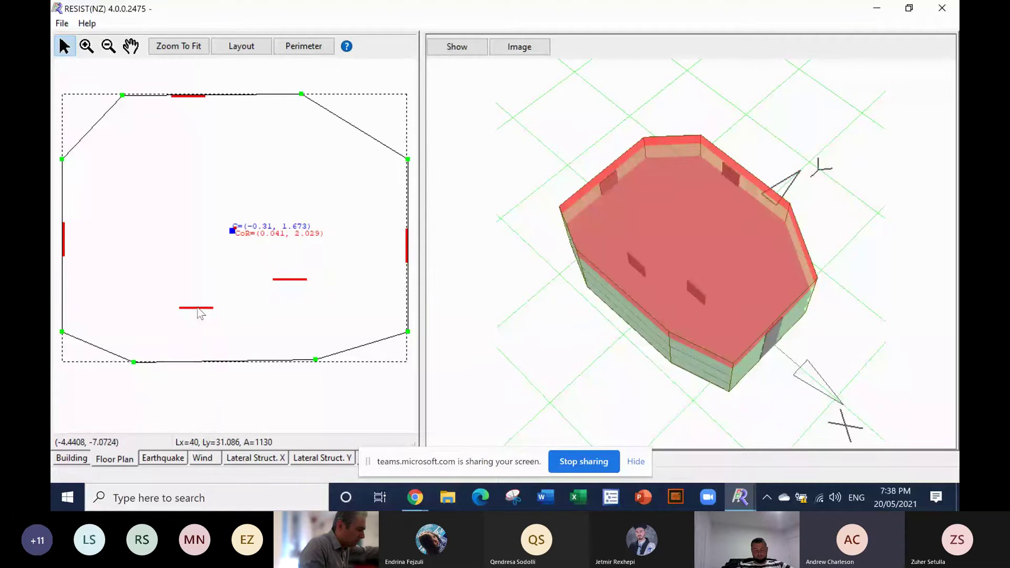
# Step: Move the third X-direction wall from the plan's lower interior to the interior above and left of the centroid, and delete it
pyautogui.moveTo(198, 308); pyautogui.dragTo(190, 217)
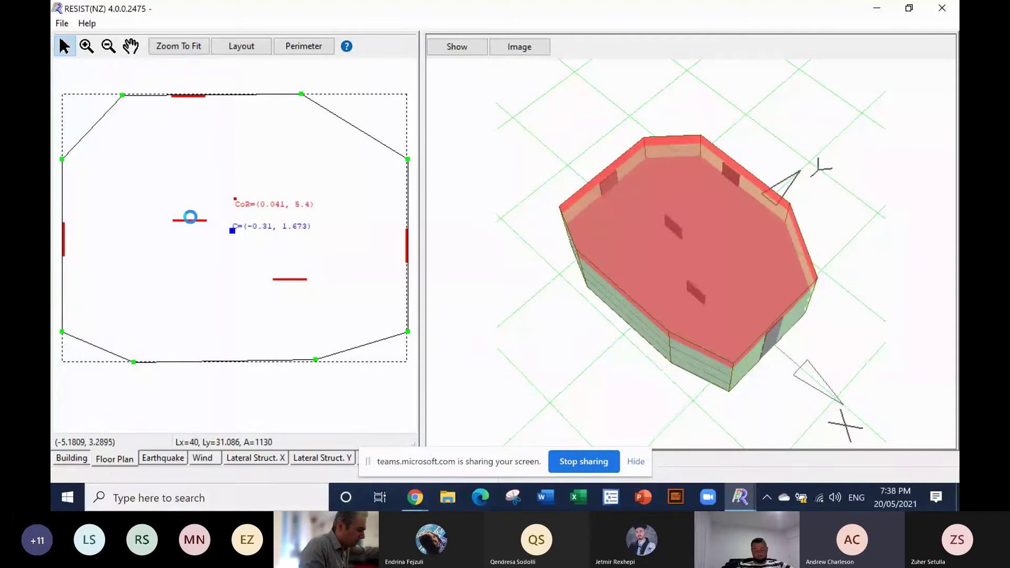
pyautogui.moveTo(190, 217); pyautogui.dragTo(190, 203)
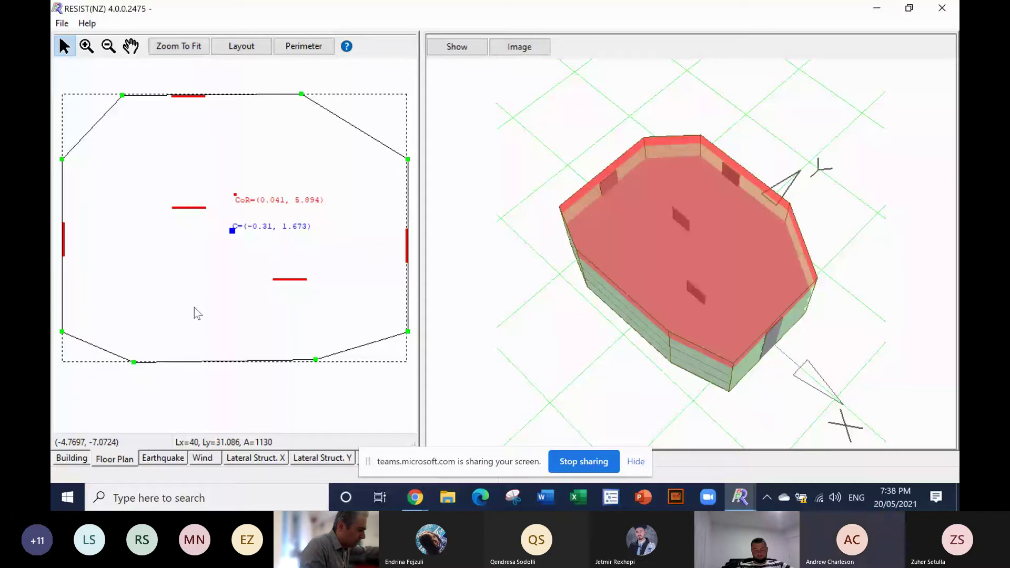
pyautogui.rightClick(194, 211)
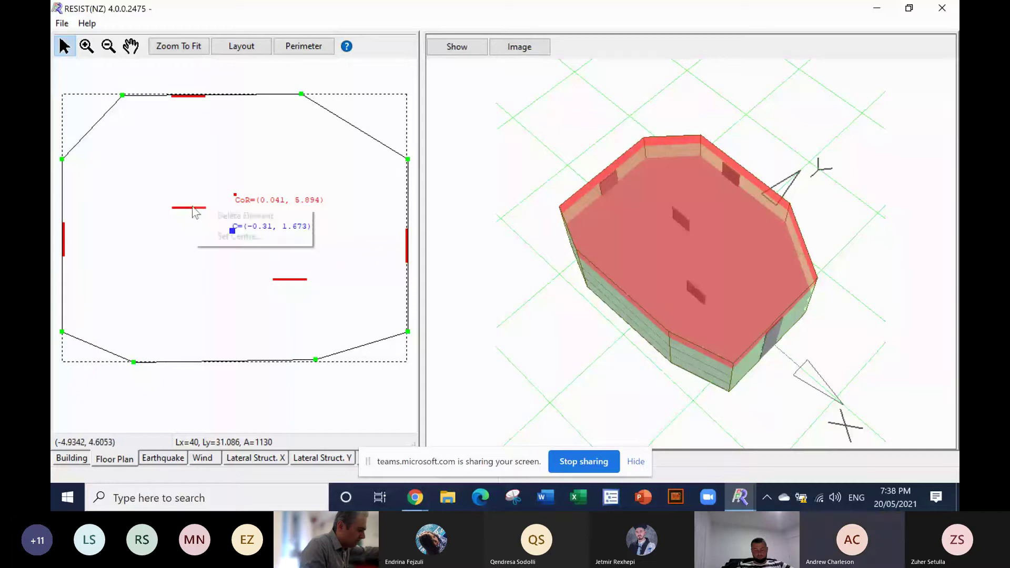
pyautogui.click(236, 217)
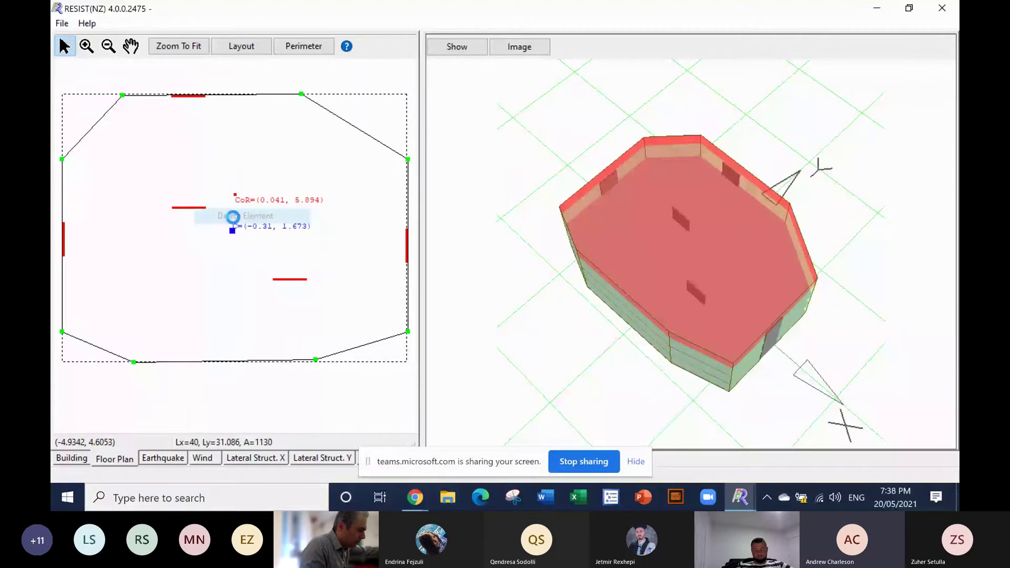
# Step: Move the remaining interior X-direction wall onto the plan's lower edge and add another X-direction wall in the upper-left interior
pyautogui.moveTo(290, 279); pyautogui.dragTo(284, 369)
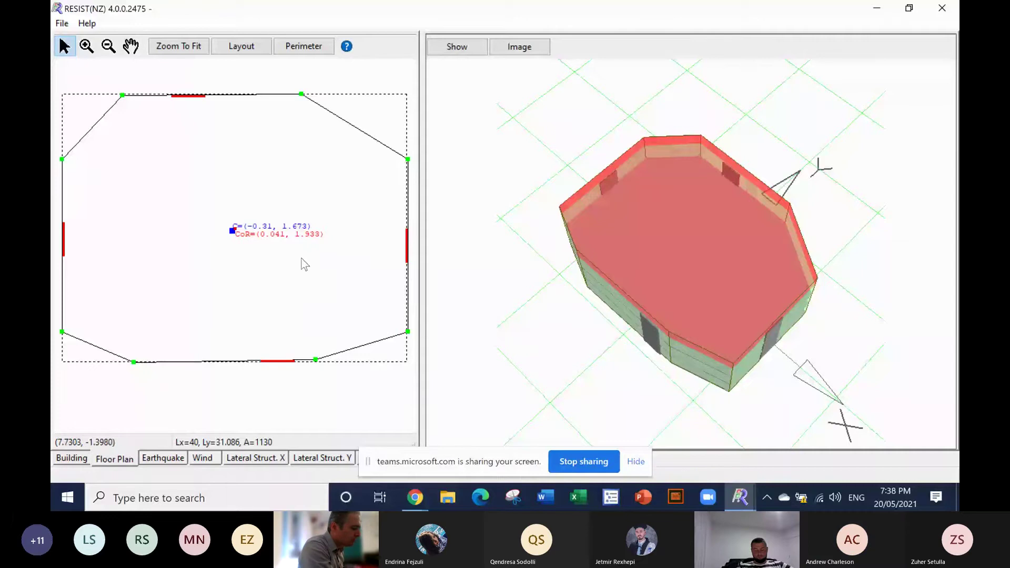
pyautogui.rightClick(165, 231)
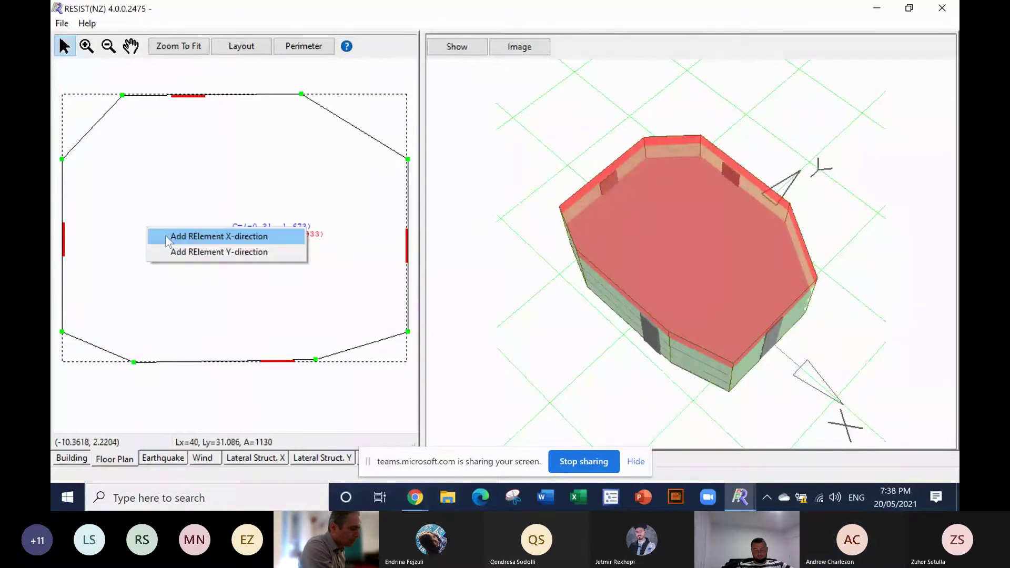
pyautogui.click(166, 235)
pyautogui.moveTo(153, 219); pyautogui.dragTo(138, 160)
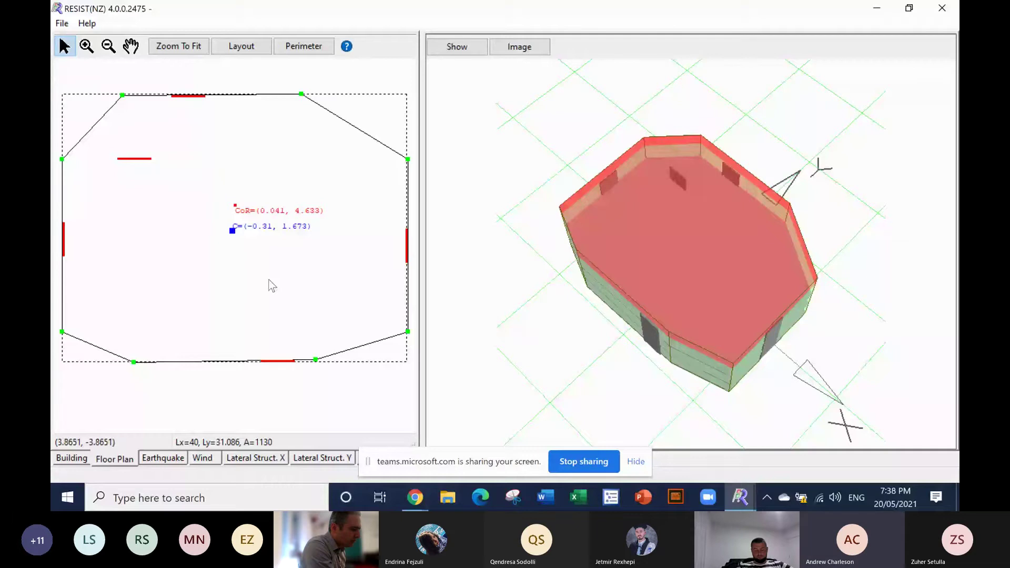
# Step: Set the X-direction structural walls' length to 6 m and their thickness to 0.2 m
pyautogui.click(256, 461)
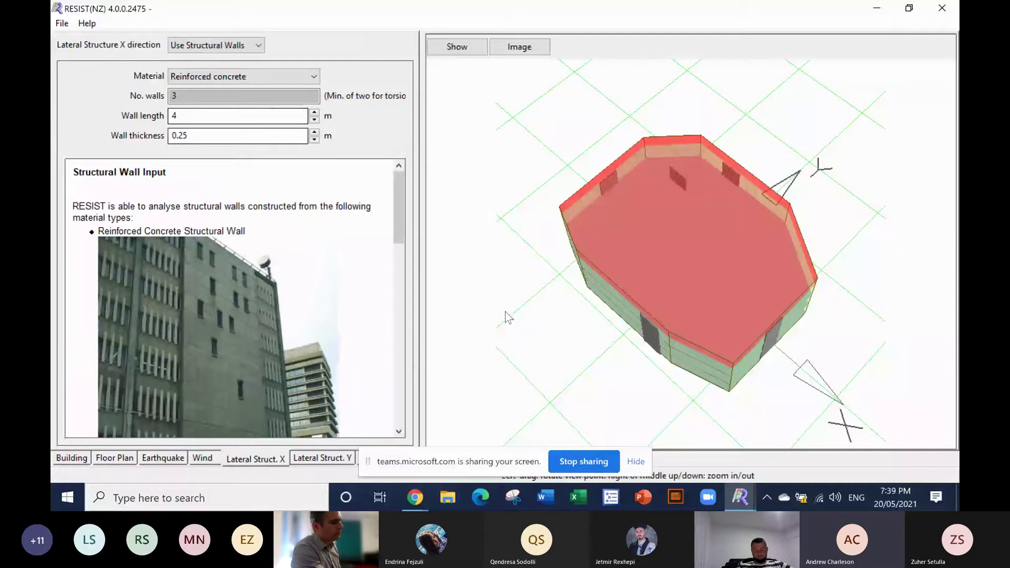
pyautogui.moveTo(511, 321); pyautogui.dragTo(515, 309)
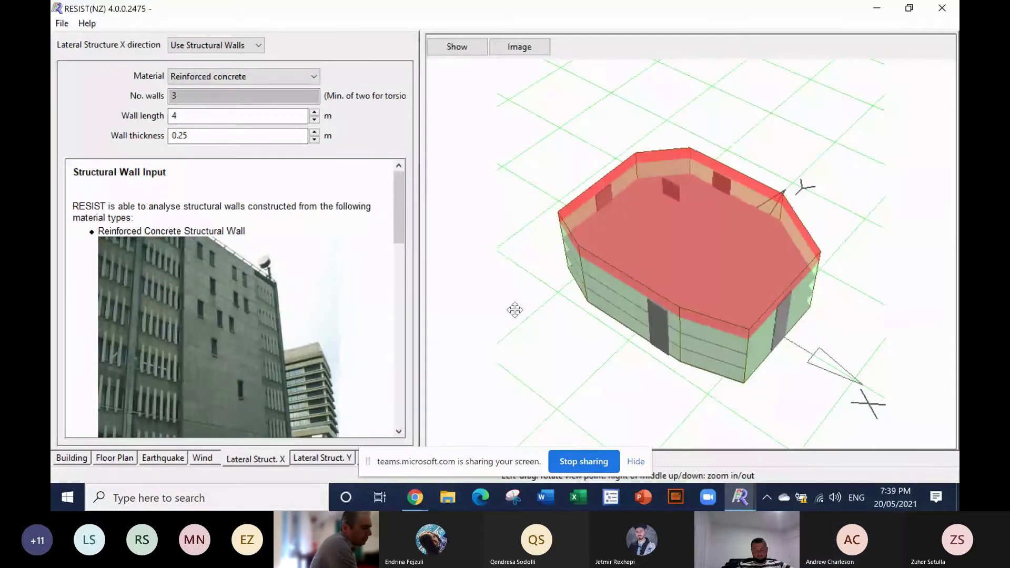
pyautogui.moveTo(515, 310); pyautogui.dragTo(519, 298)
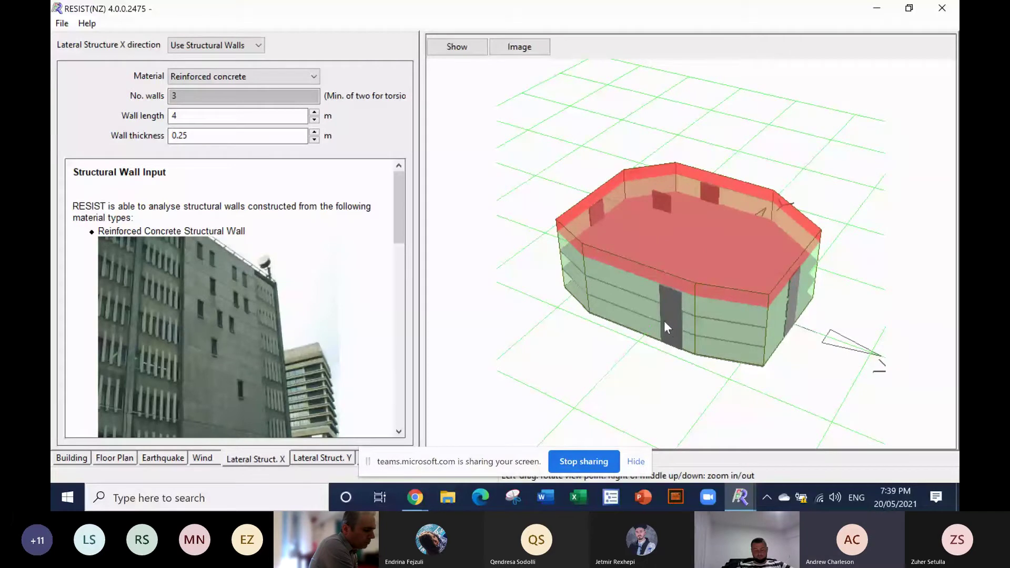
pyautogui.click(314, 112)
pyautogui.click(315, 113)
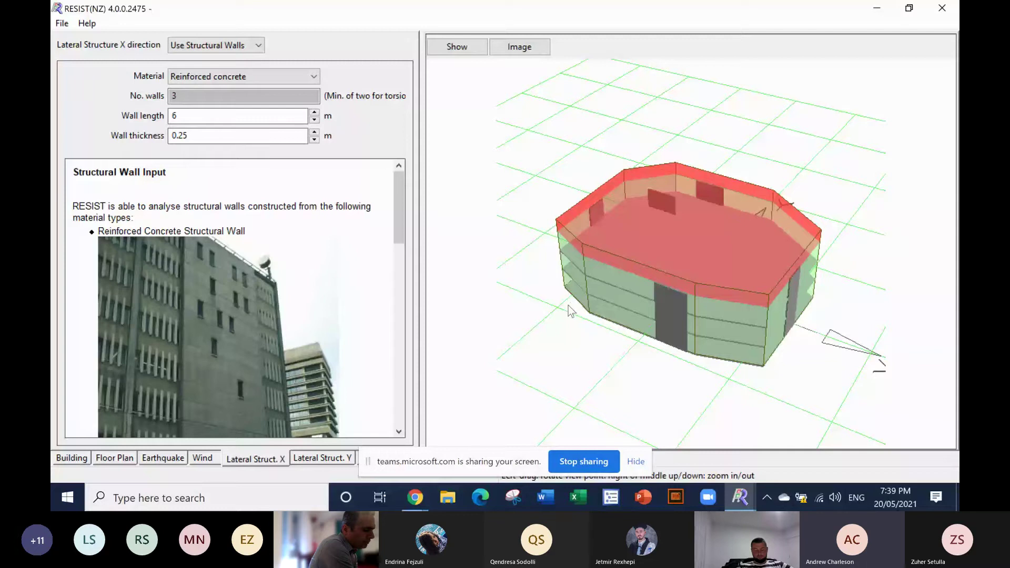
pyautogui.moveTo(569, 305); pyautogui.dragTo(725, 187)
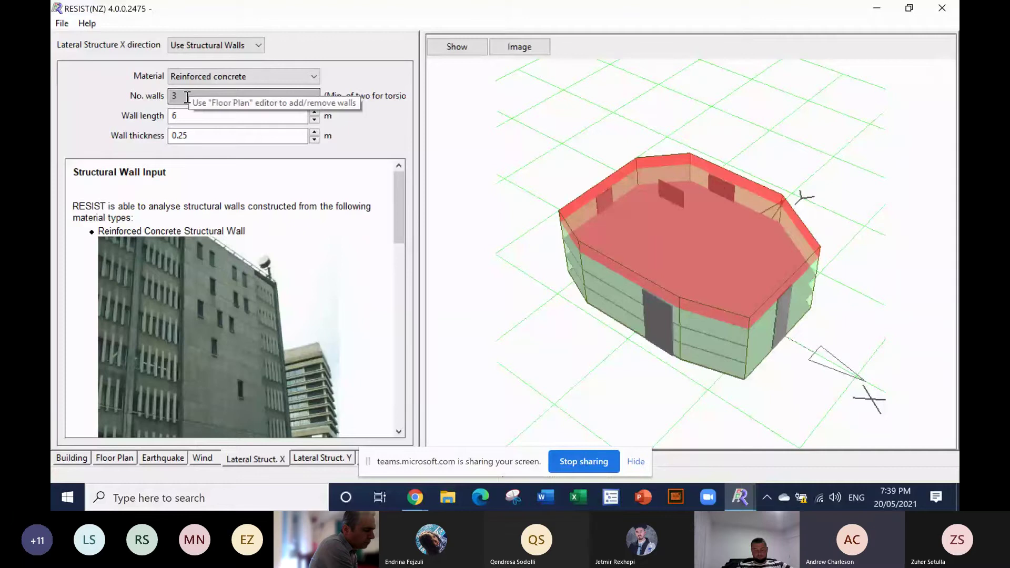
pyautogui.click(190, 135)
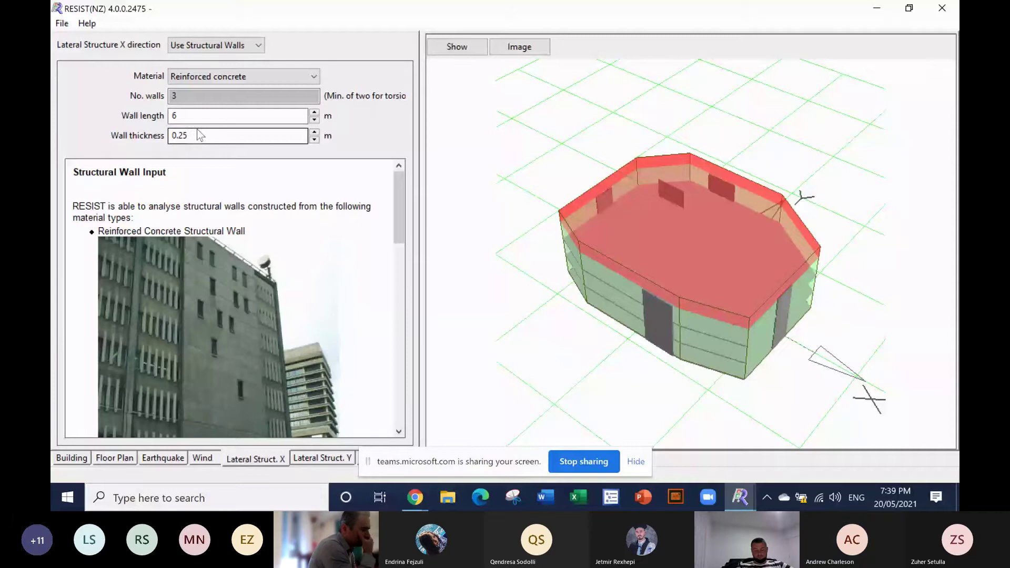
pyautogui.press('BackSpace')
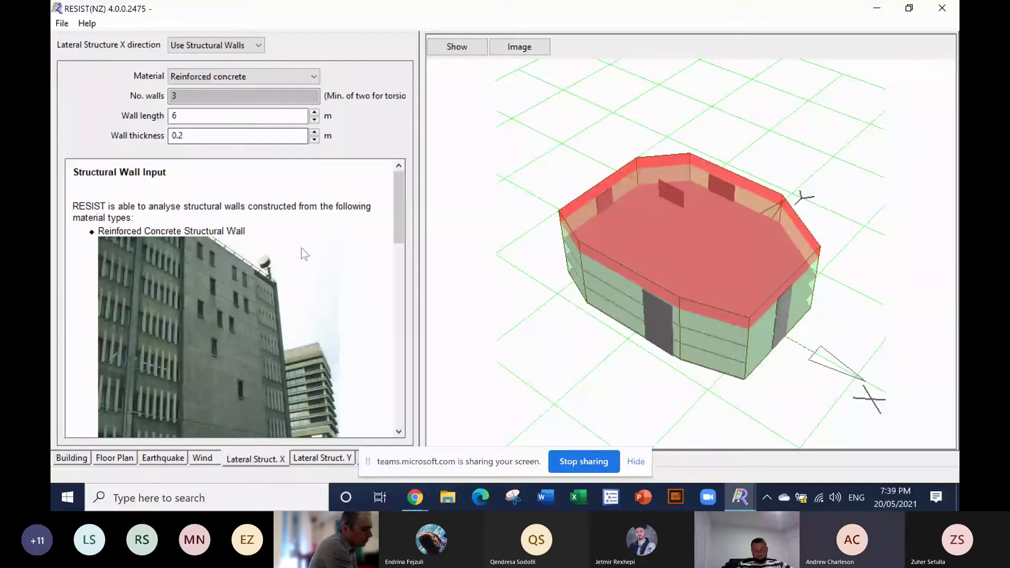
# Step: Change the Y-direction lateral structure to reinforced concrete moment frames and look through the moment frame information
pyautogui.click(321, 459)
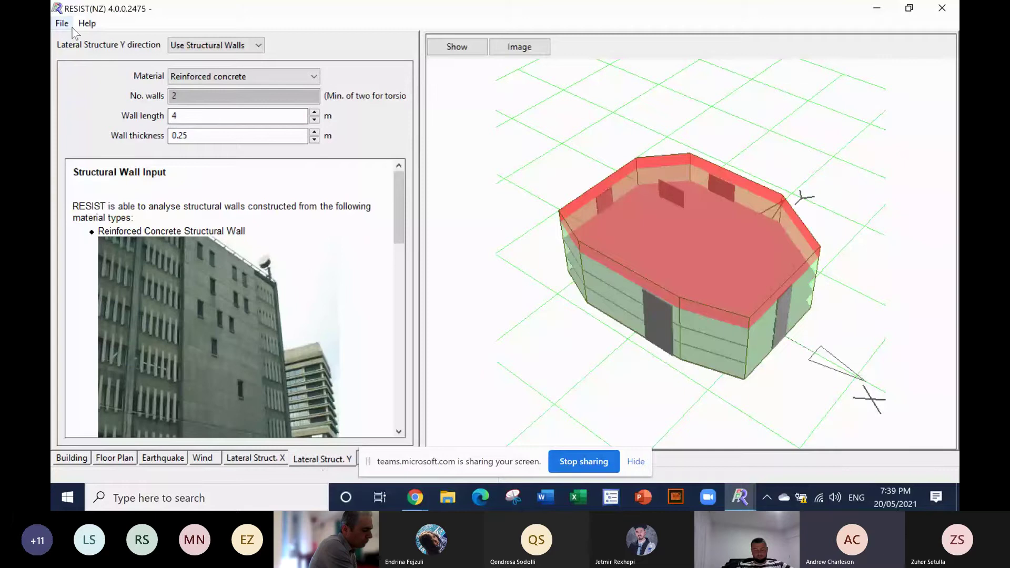
pyautogui.click(259, 46)
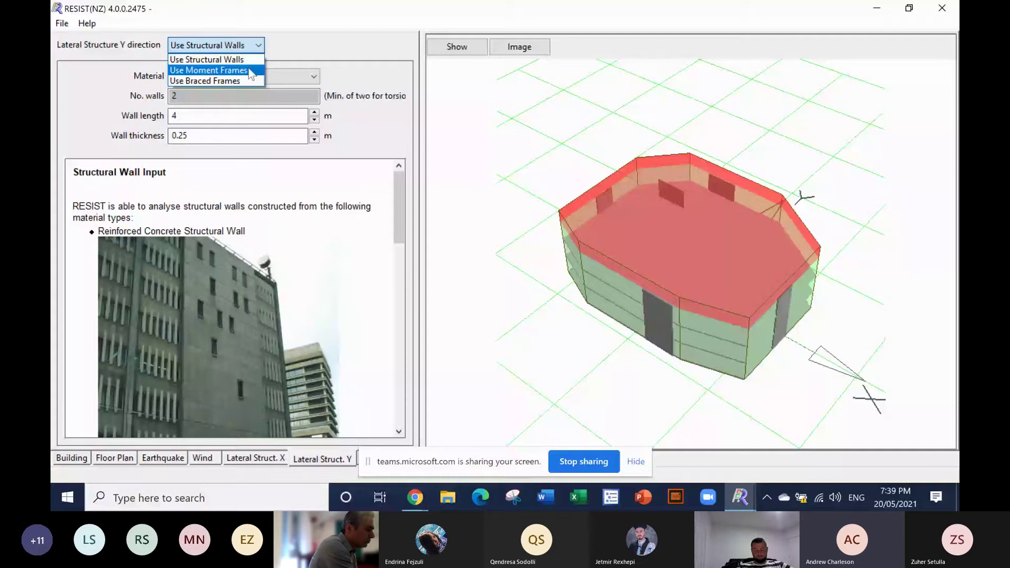
pyautogui.click(210, 70)
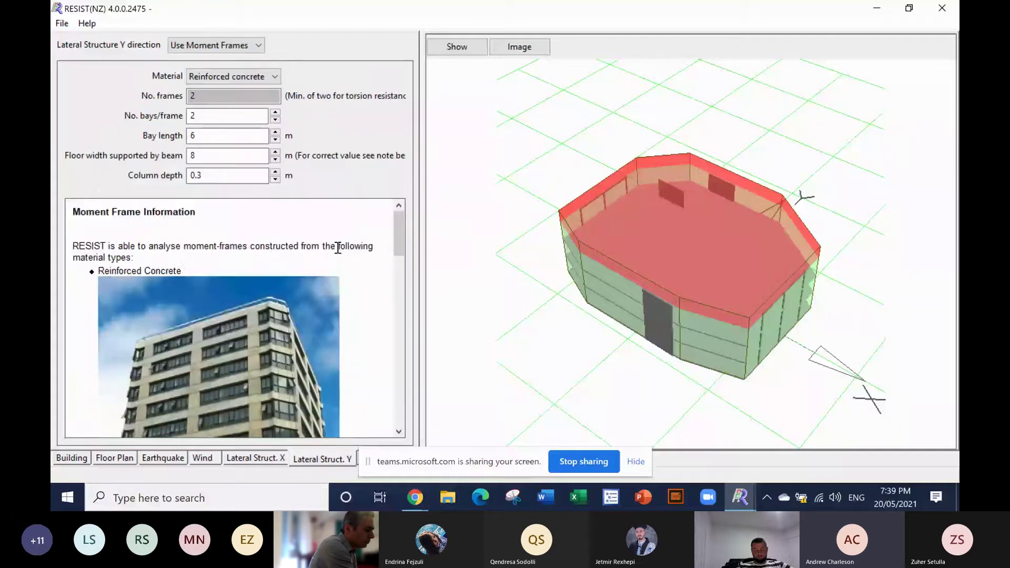
pyautogui.scroll(-5, 338, 247)
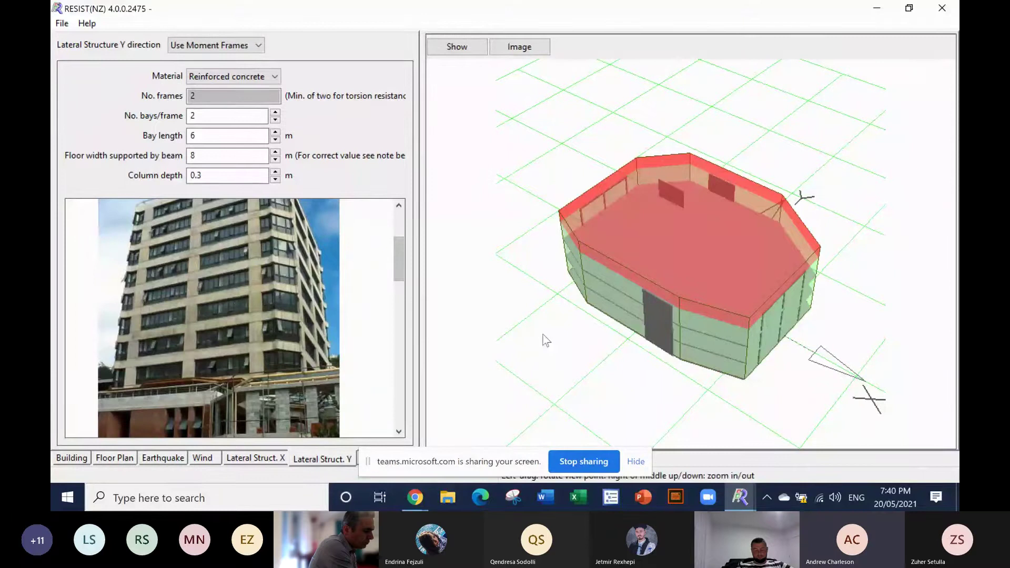
# Step: Try up to 7 bays per Y-direction moment frame against the 3D building, and set the number of bays to 3
pyautogui.moveTo(545, 340); pyautogui.dragTo(526, 339)
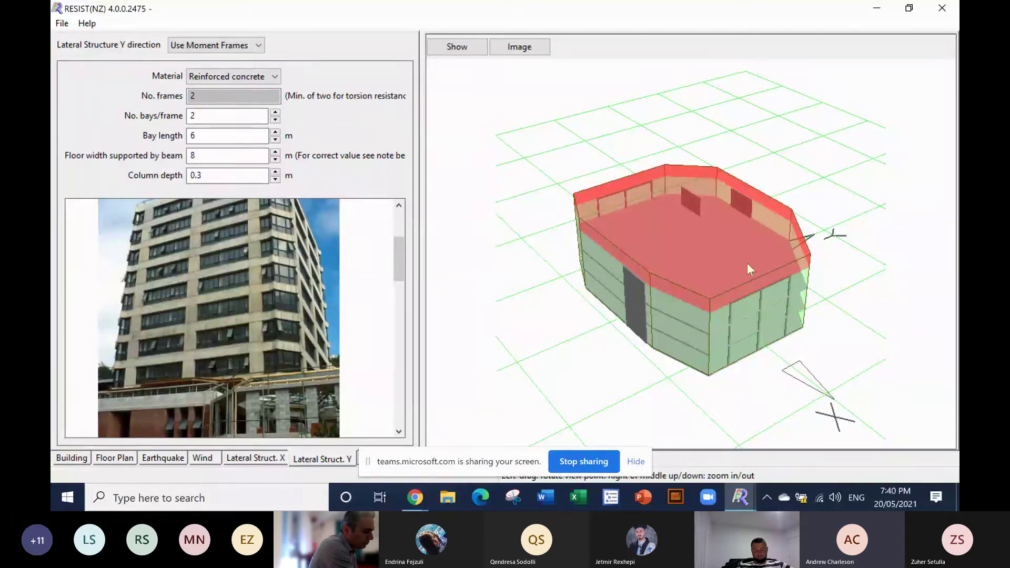
pyautogui.moveTo(481, 314)
pyautogui.mouseDown()
pyautogui.moveTo(492, 293)
pyautogui.moveTo(494, 303)
pyautogui.mouseUp()
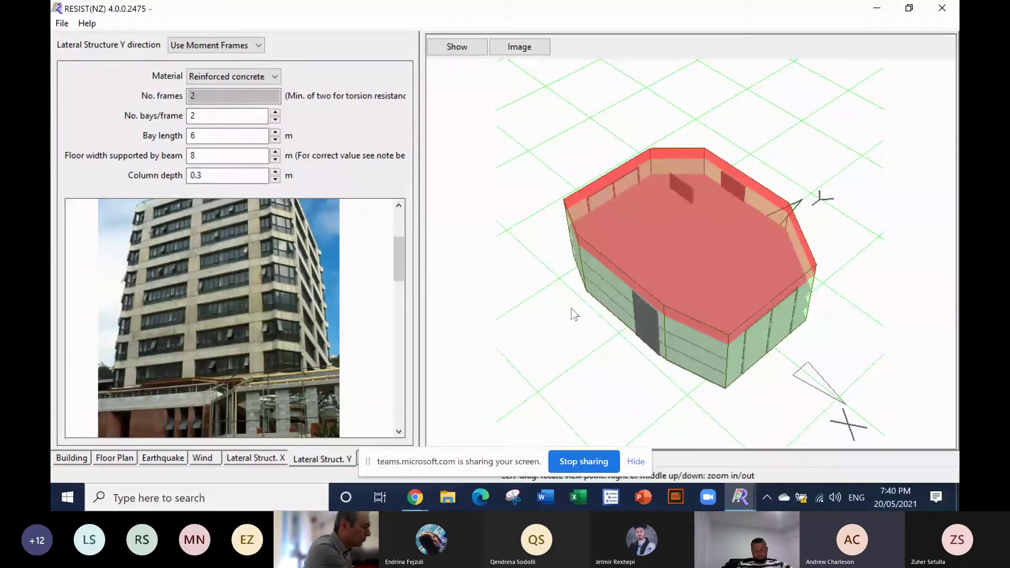
pyautogui.moveTo(573, 314); pyautogui.dragTo(547, 308)
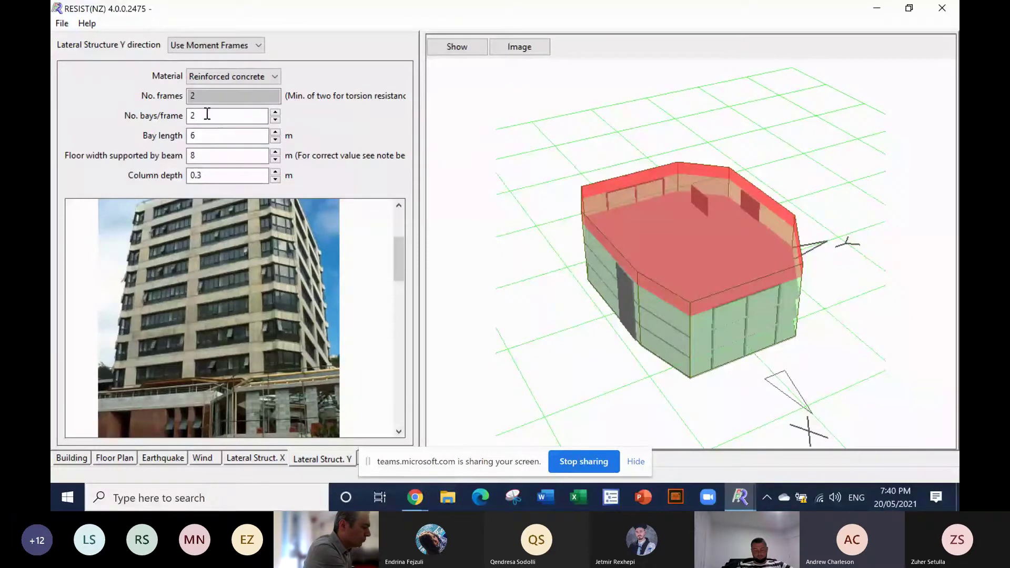
pyautogui.click(275, 113)
pyautogui.click(276, 112)
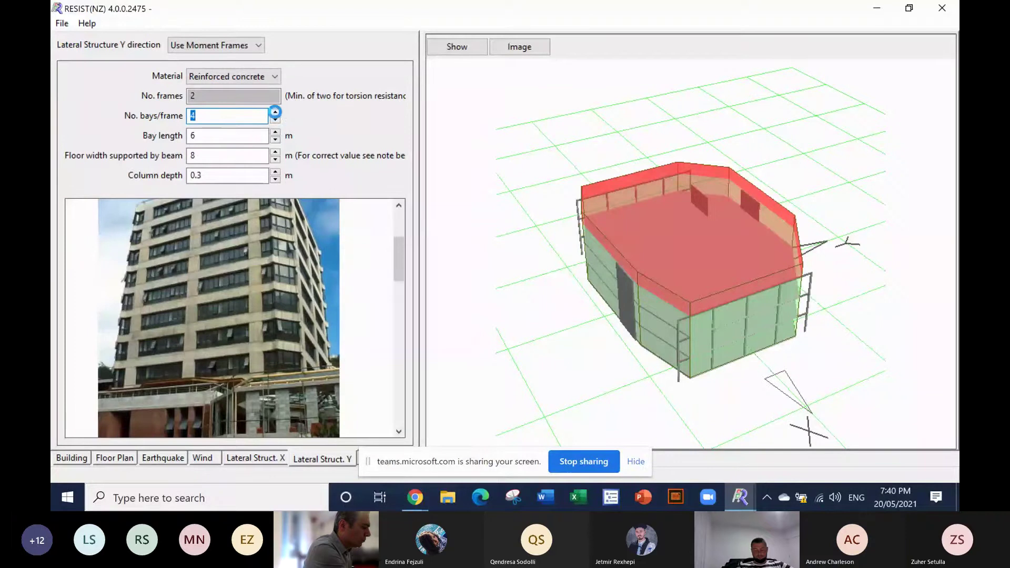
pyautogui.click(275, 112)
pyautogui.click(275, 113)
pyautogui.click(275, 112)
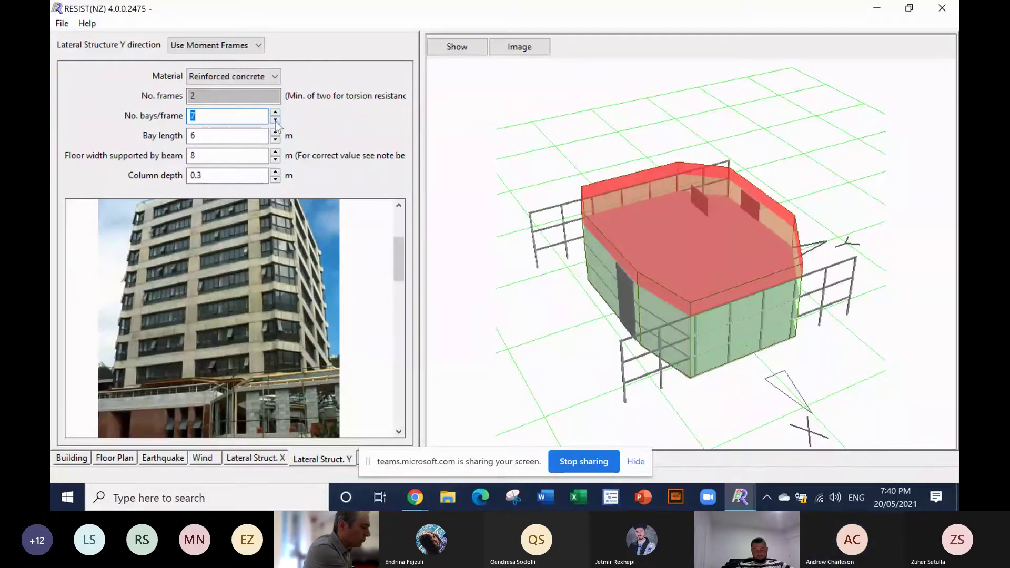
pyautogui.click(275, 120)
pyautogui.click(275, 120)
pyautogui.click(276, 120)
pyautogui.click(276, 119)
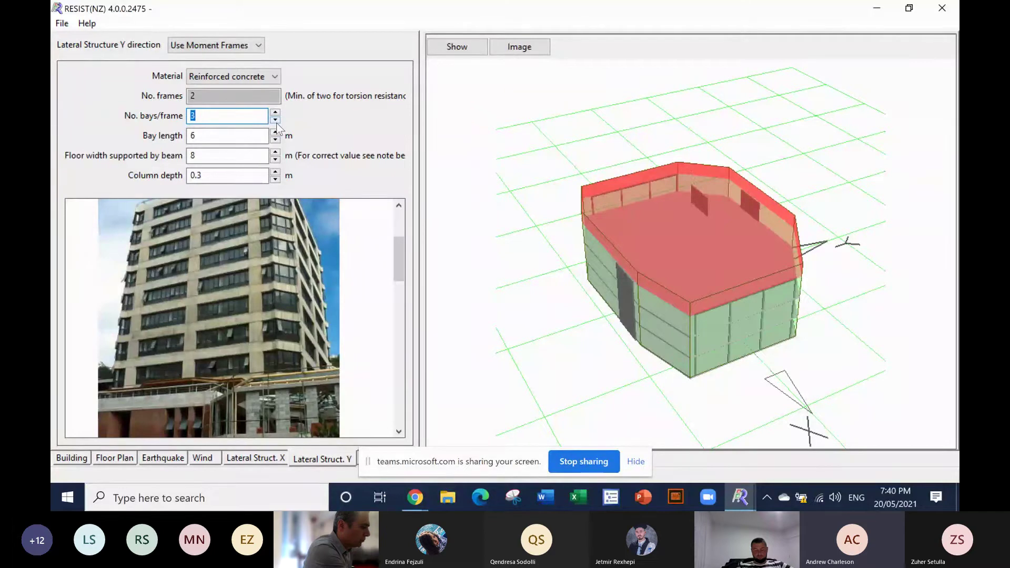
pyautogui.click(197, 137)
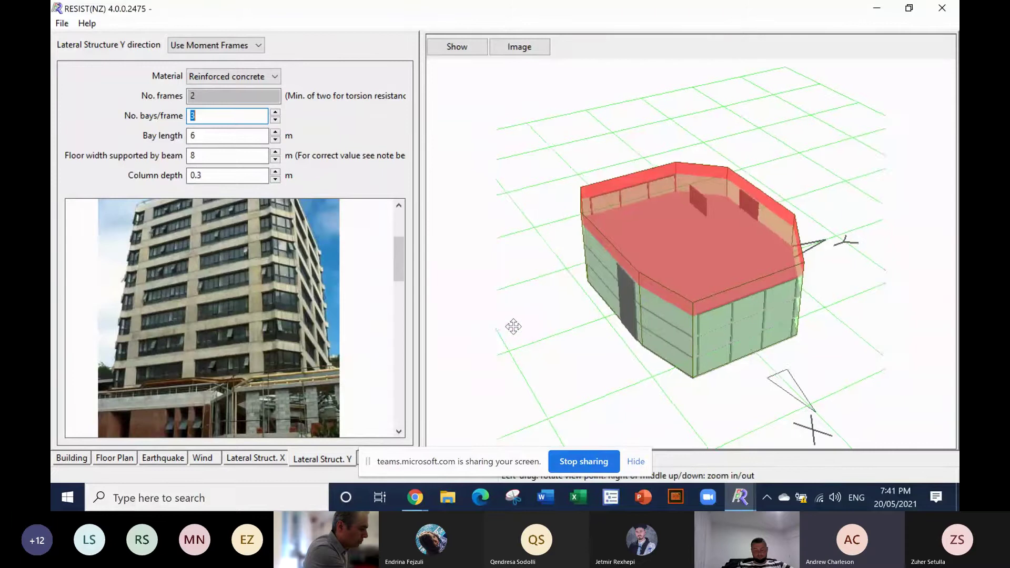
# Step: Increase the Y-direction moment frames' column depth to 0.6 m and check the frames on the 3D model
pyautogui.moveTo(519, 332); pyautogui.dragTo(507, 318)
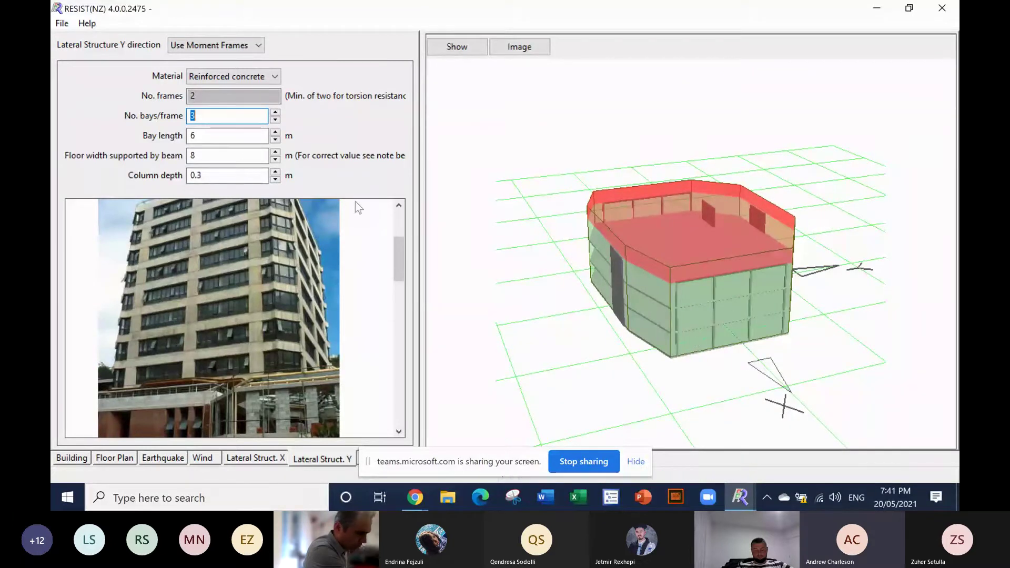
pyautogui.click(276, 172)
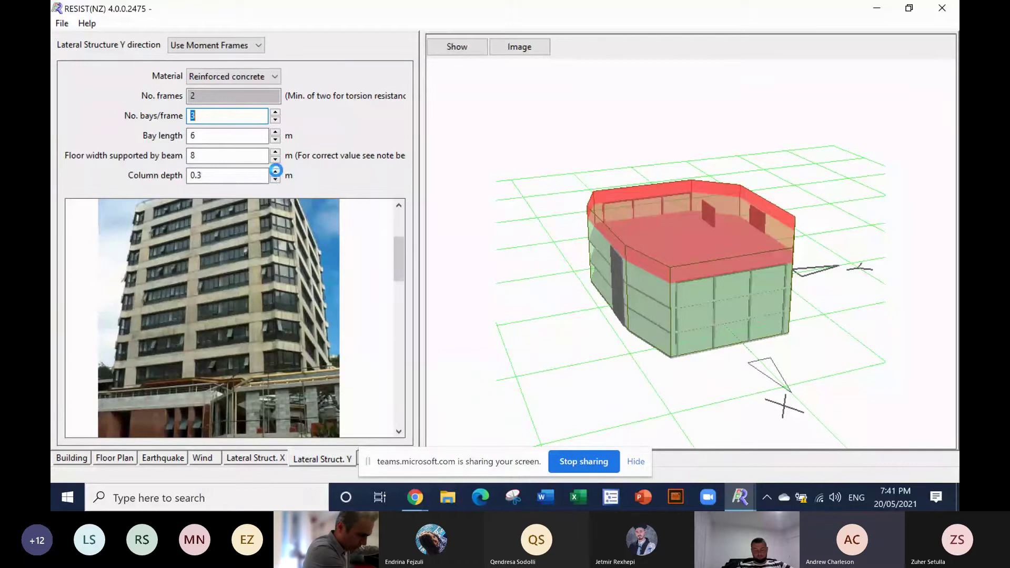
pyautogui.click(276, 172)
pyautogui.click(276, 173)
pyautogui.click(275, 172)
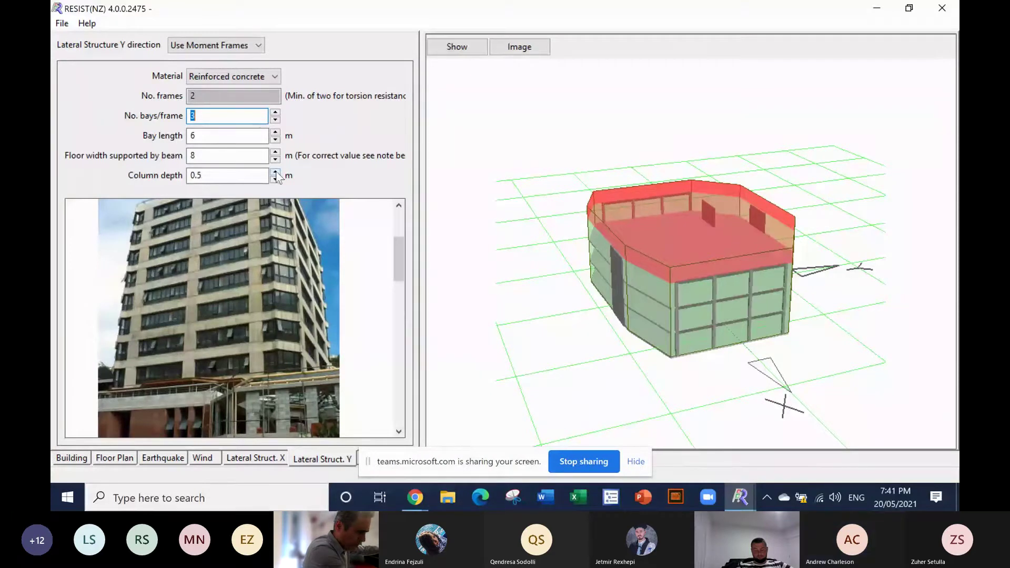
pyautogui.click(276, 172)
pyautogui.click(276, 172)
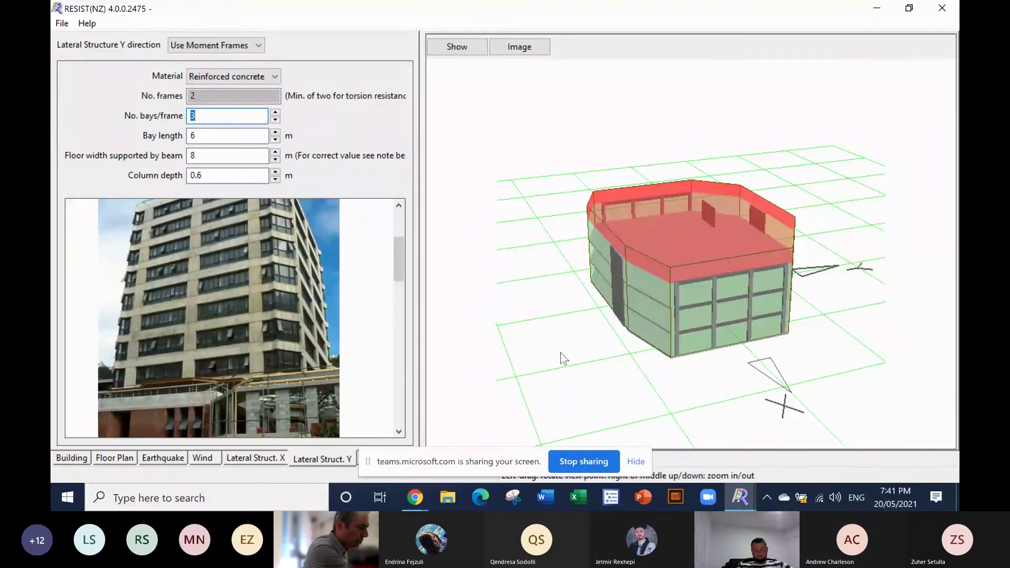
pyautogui.moveTo(562, 354)
pyautogui.mouseDown()
pyautogui.moveTo(580, 370)
pyautogui.moveTo(568, 356)
pyautogui.mouseUp()
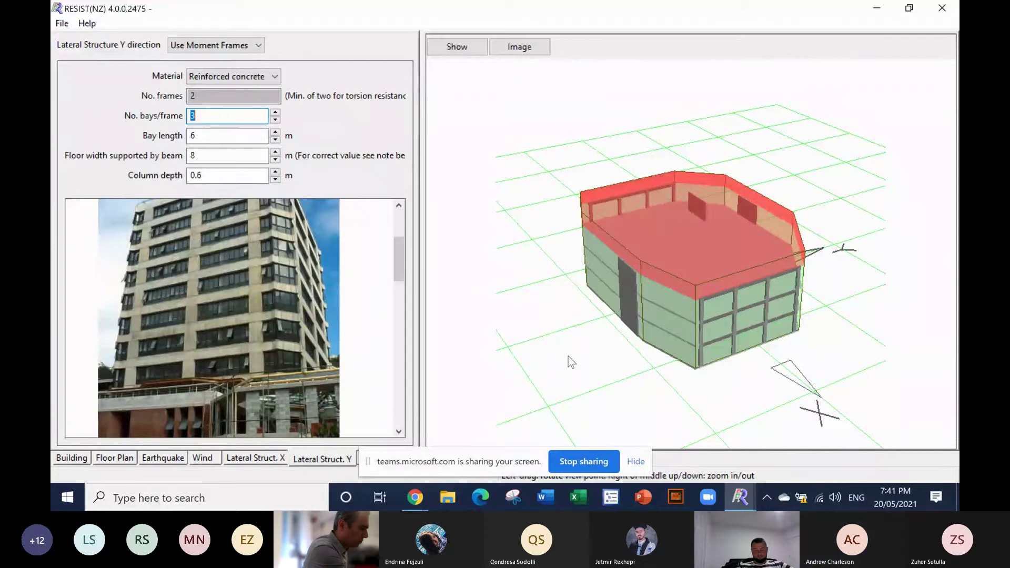
pyautogui.moveTo(482, 418)
pyautogui.mouseDown()
pyautogui.moveTo(485, 397)
pyautogui.moveTo(484, 411)
pyautogui.mouseUp()
# Step: Clear the screen-sharing bar out of the way and display the structural results for the X and Y directions with their percentage explanation
pyautogui.moveTo(461, 461); pyautogui.dragTo(743, 465)
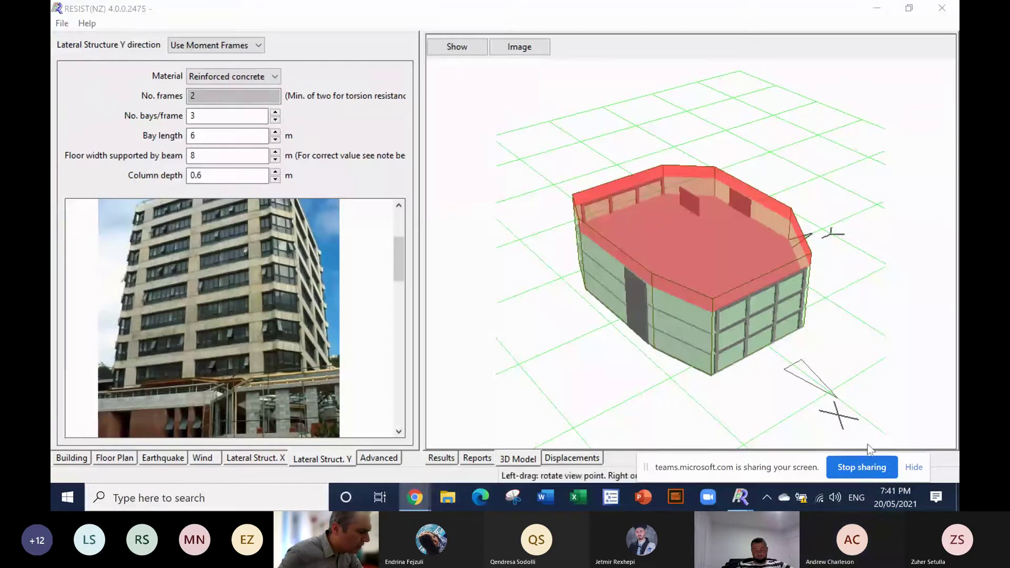
pyautogui.click(915, 467)
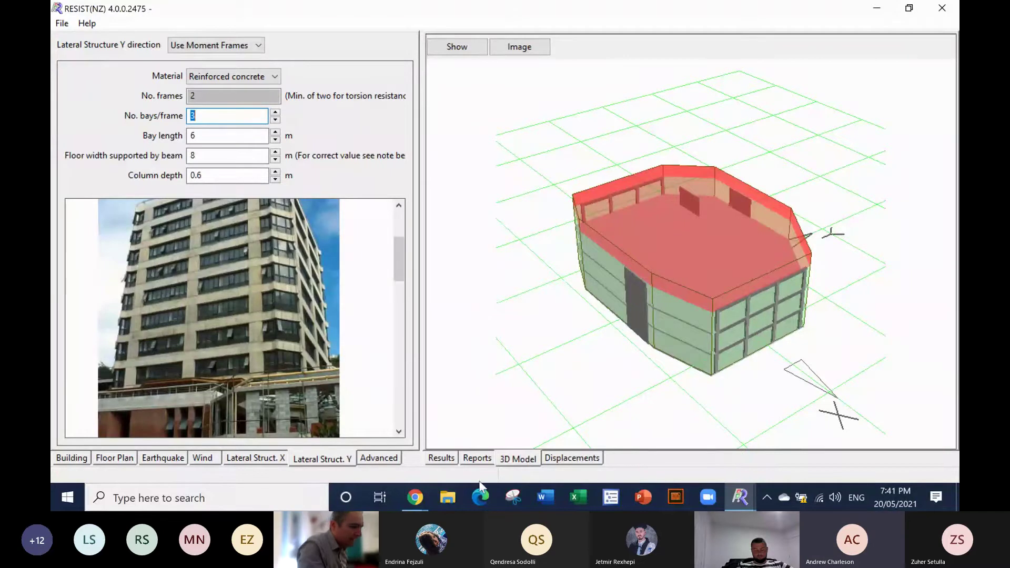
pyautogui.click(443, 458)
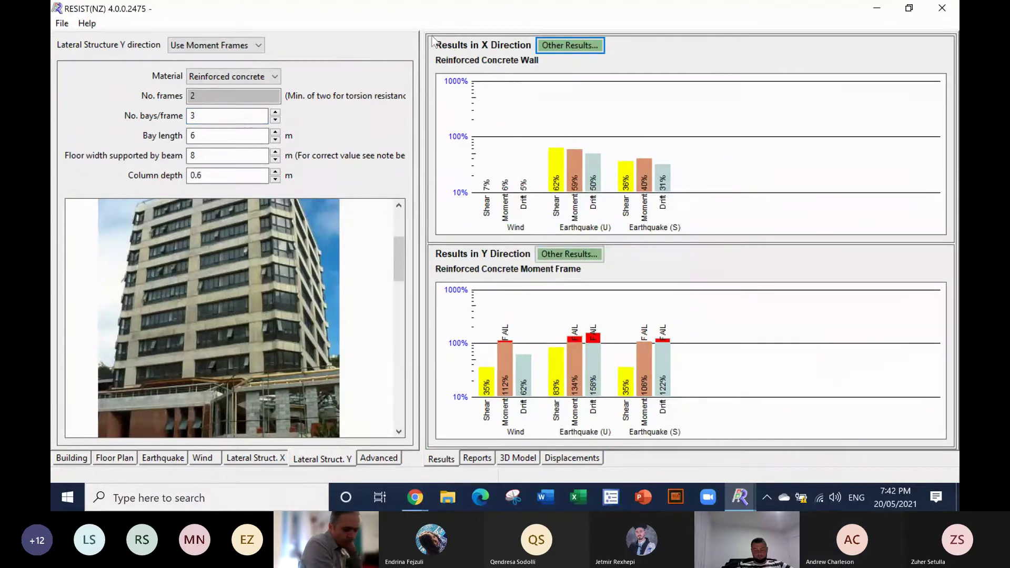
pyautogui.moveTo(571, 163)
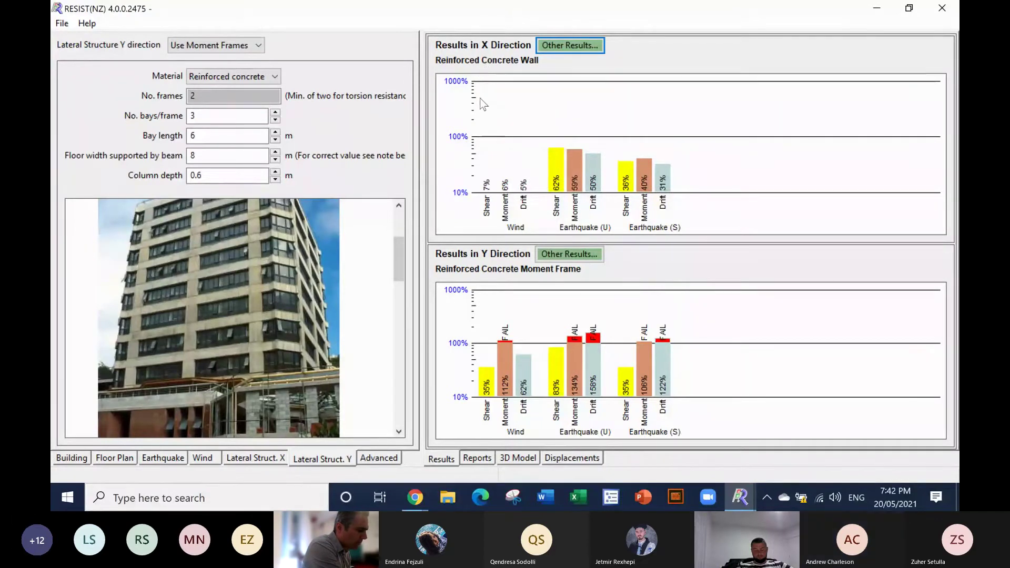
pyautogui.moveTo(486, 137)
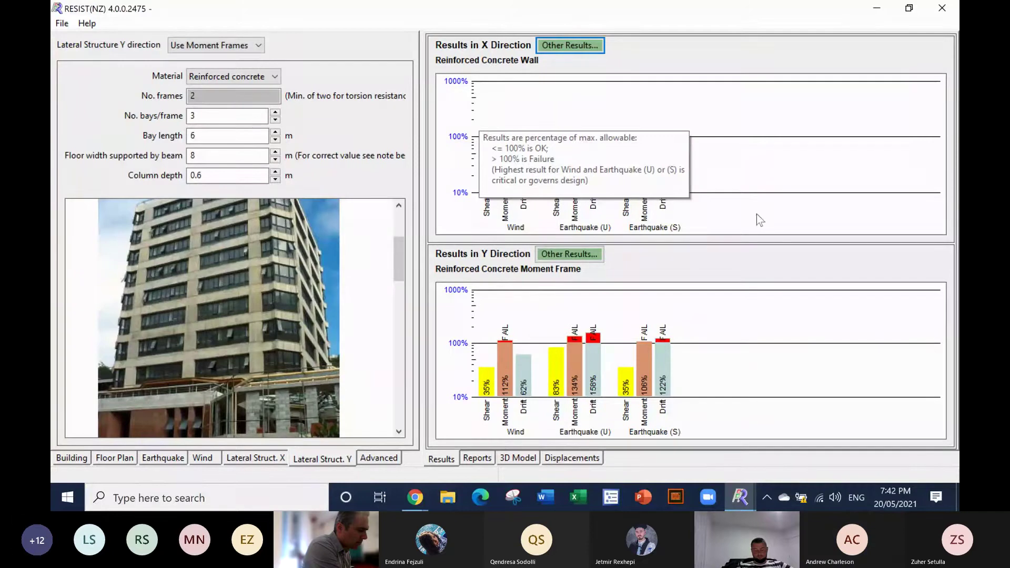
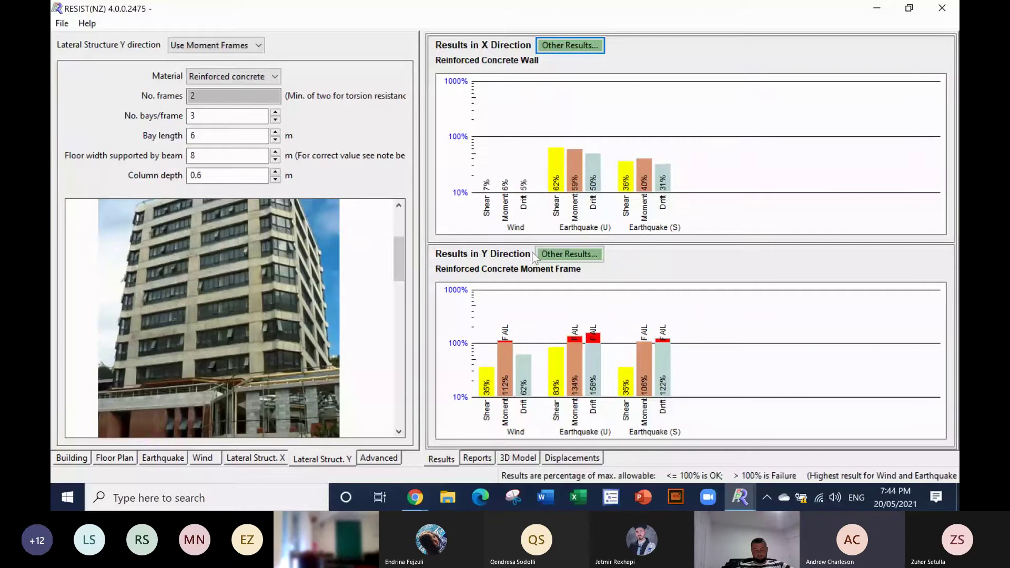
# Step: Try shorter X-direction structural walls down to 3.5 m against the results, and set the wall length to 4.5 m
pyautogui.click(258, 460)
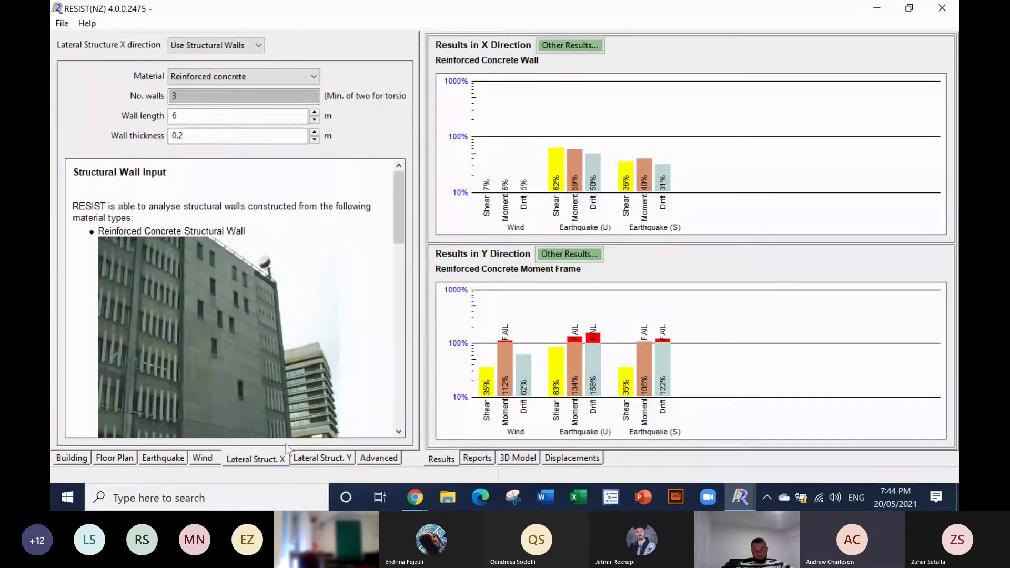
pyautogui.click(314, 120)
pyautogui.click(314, 119)
pyautogui.click(314, 119)
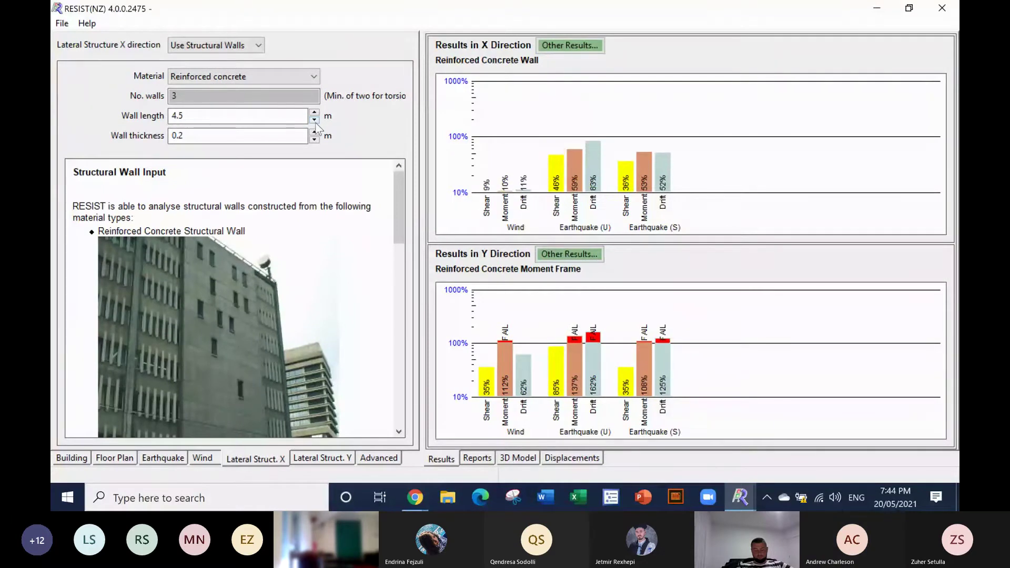
pyautogui.click(315, 120)
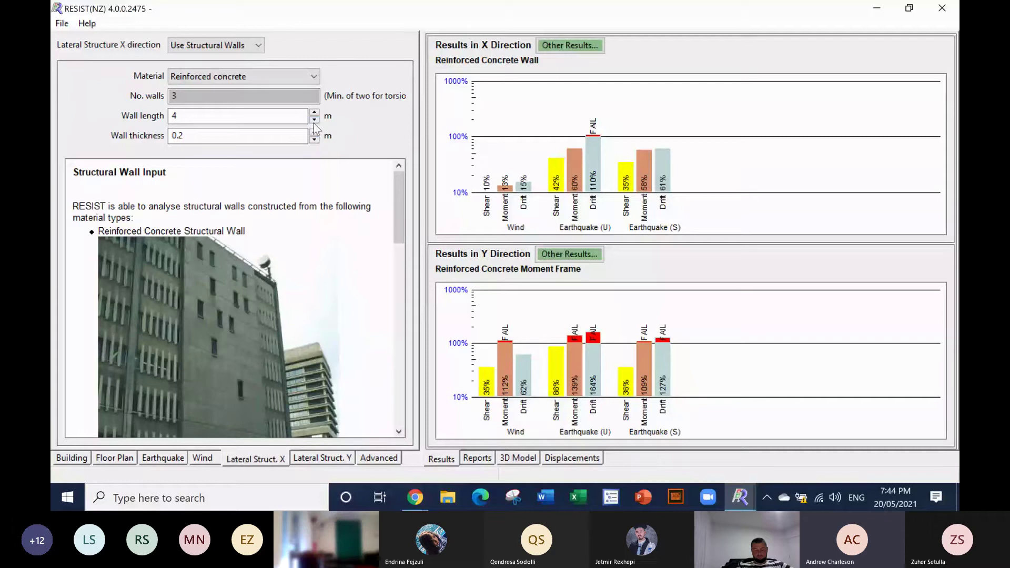
pyautogui.click(315, 120)
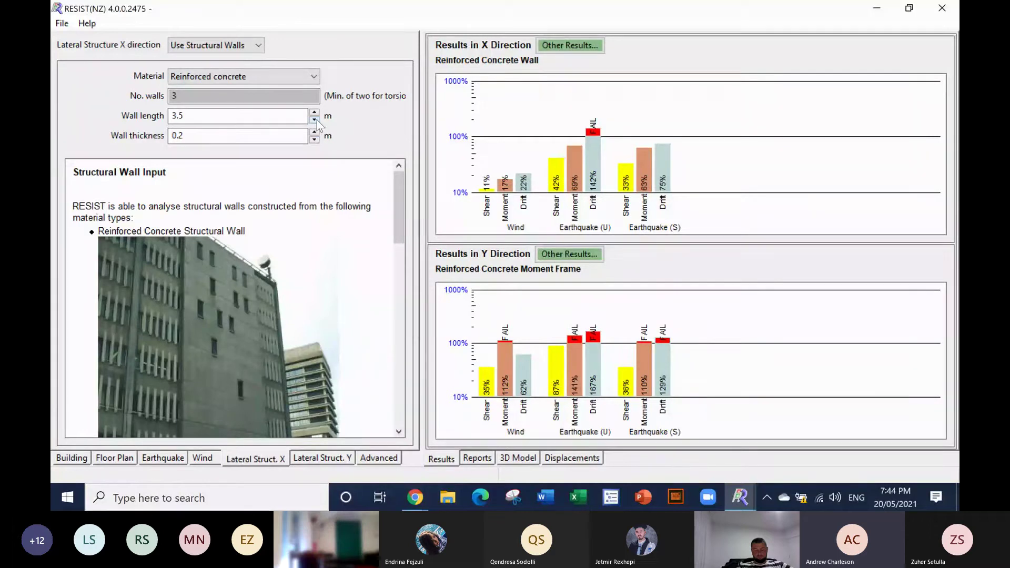
pyautogui.moveTo(597, 123)
pyautogui.click(314, 111)
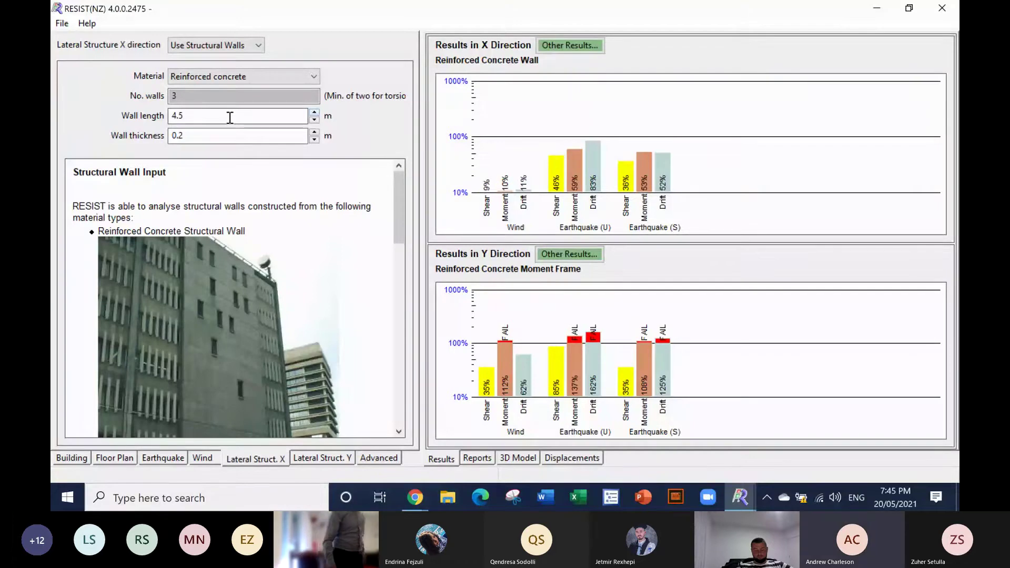
pyautogui.click(200, 120)
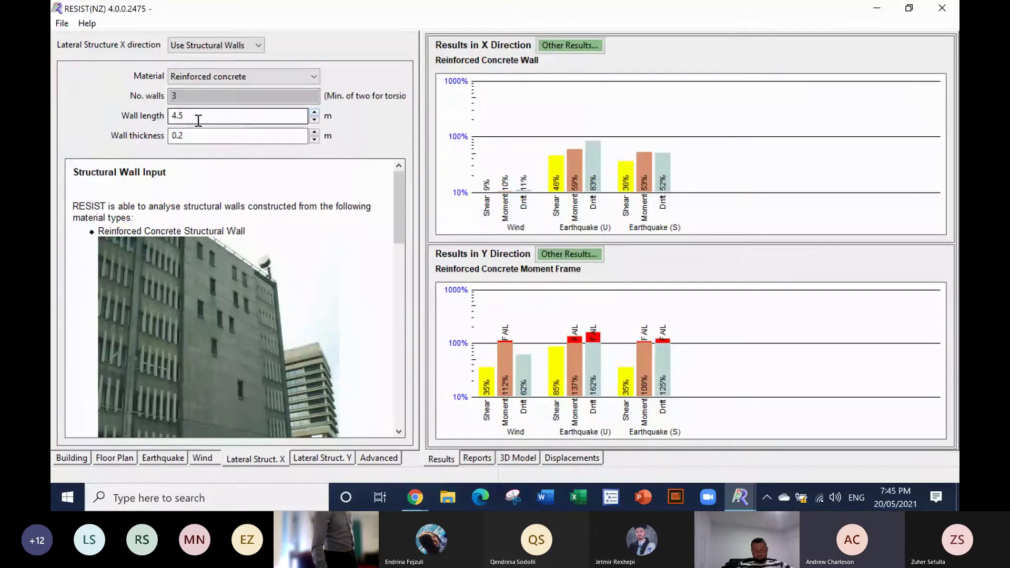
# Step: Read the additional X-direction results, set the wall thickness to 0.23 m, and recheck the minimum thickness requirement
pyautogui.moveTo(564, 194)
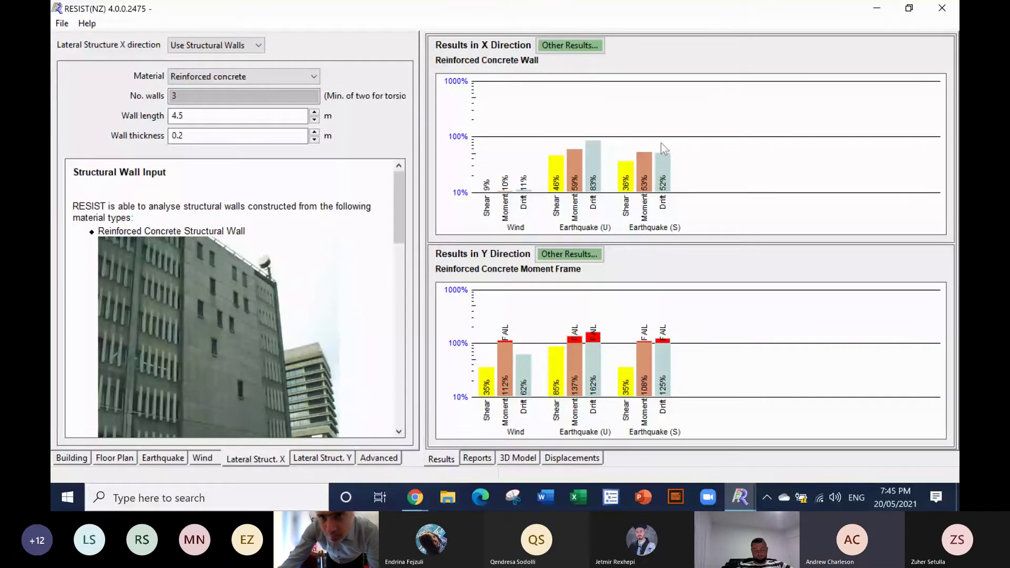
pyautogui.click(557, 48)
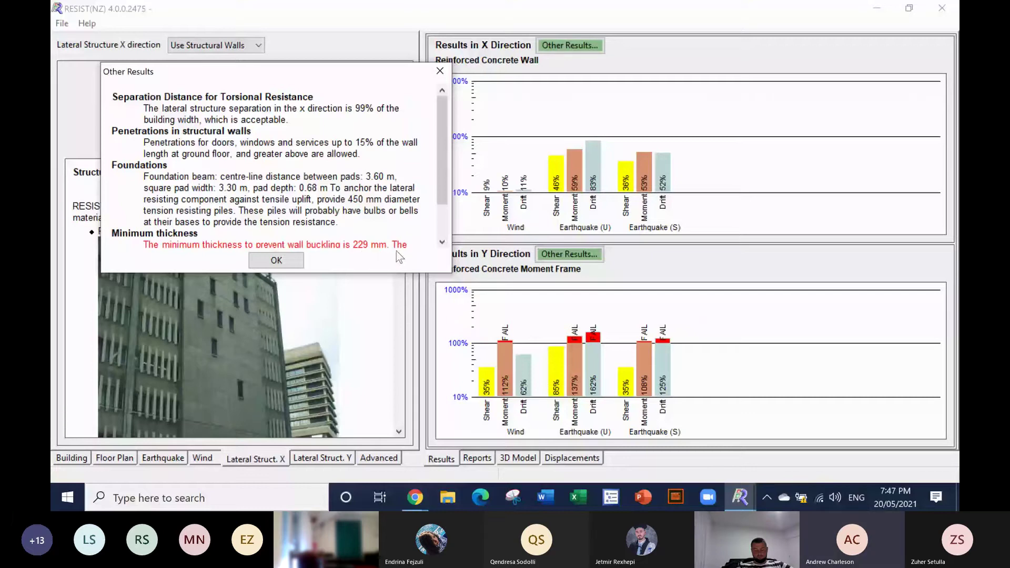
pyautogui.click(277, 260)
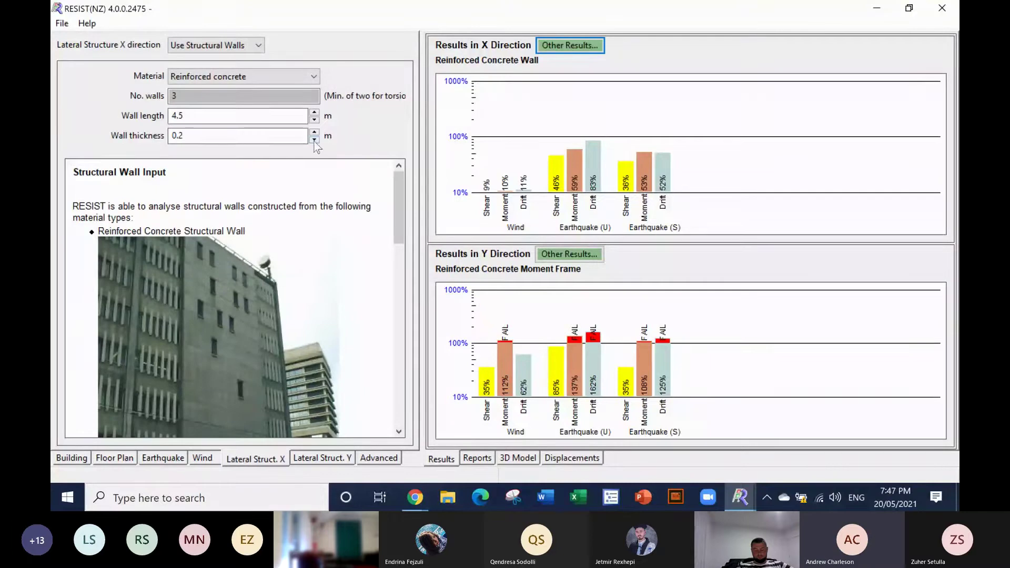
pyautogui.click(186, 136)
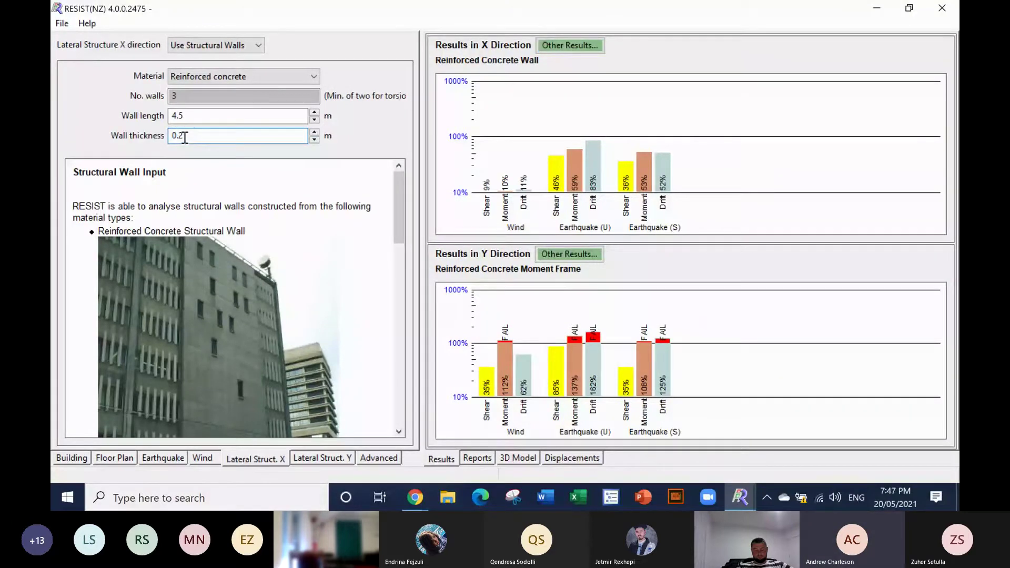
pyautogui.write('3')
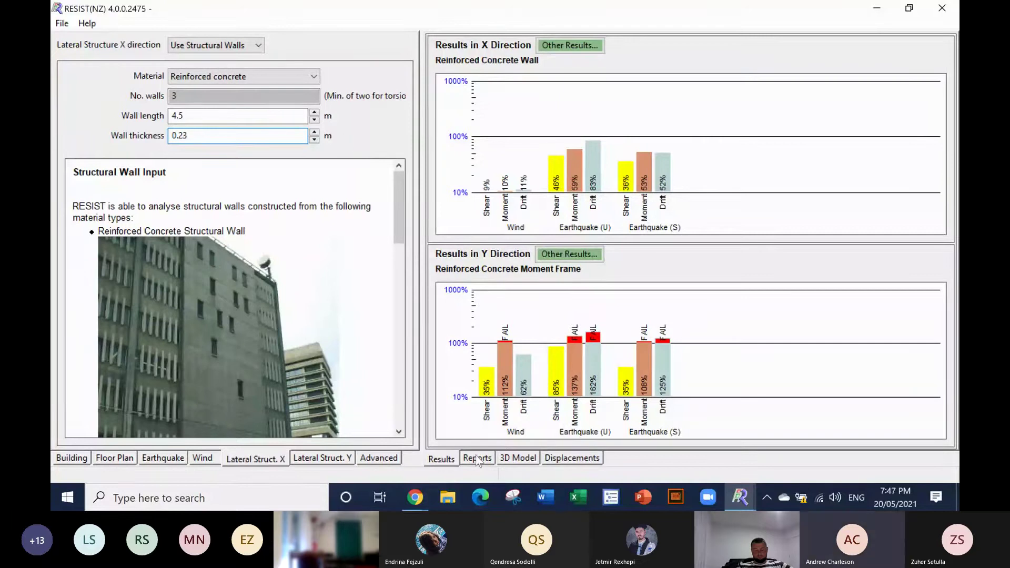
pyautogui.click(567, 42)
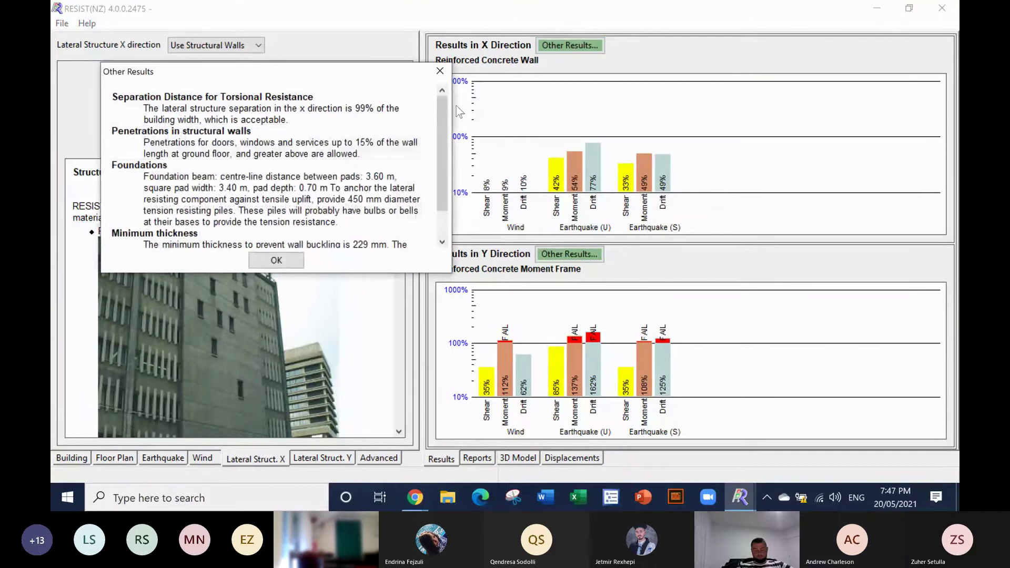
pyautogui.click(277, 261)
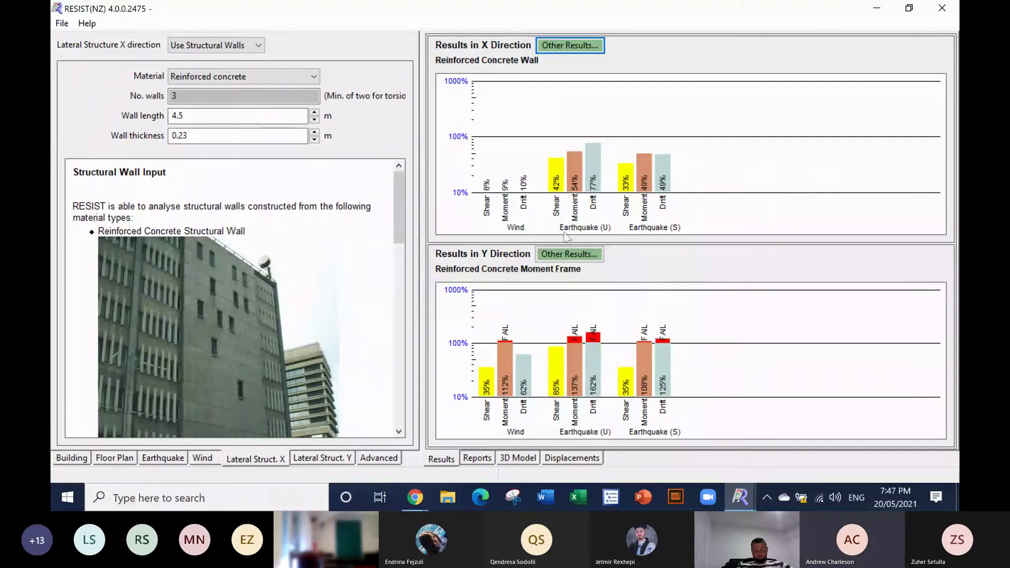
# Step: Examine the X-direction walls on the 3D model and compare the wind and earthquake results for both directions
pyautogui.moveTo(682, 181)
pyautogui.click(516, 458)
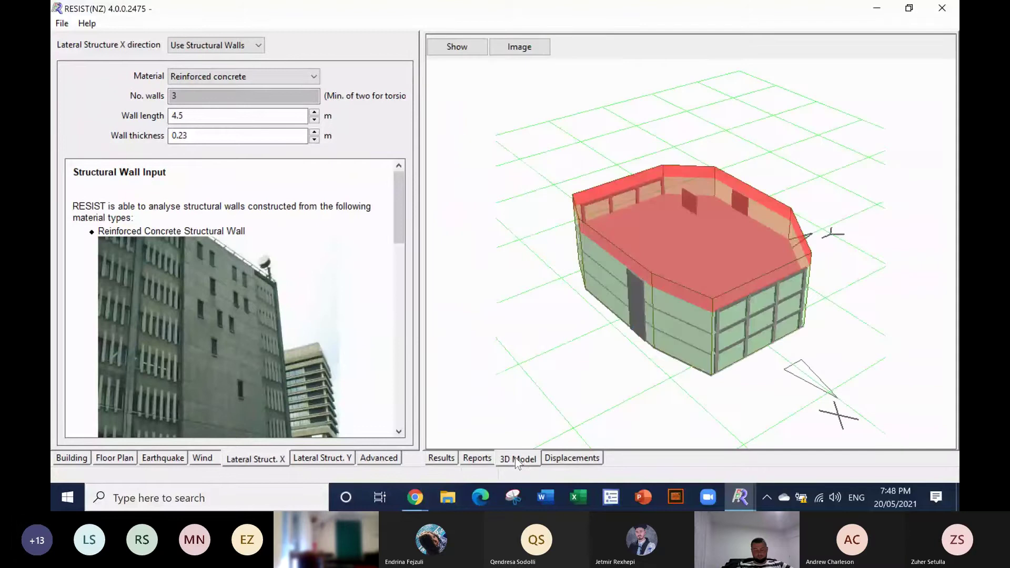
pyautogui.moveTo(604, 387); pyautogui.dragTo(612, 393)
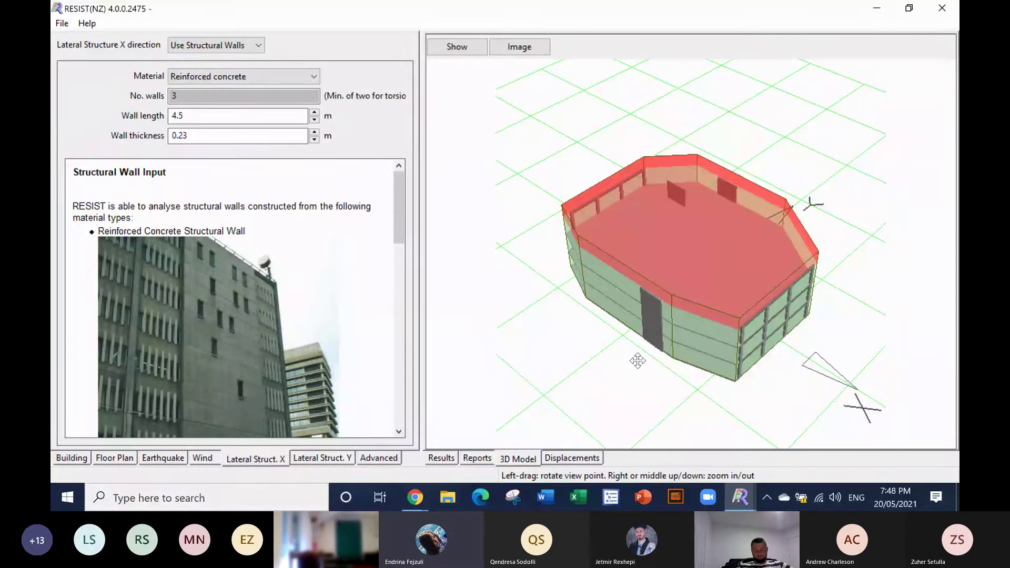
pyautogui.moveTo(639, 361); pyautogui.dragTo(646, 367)
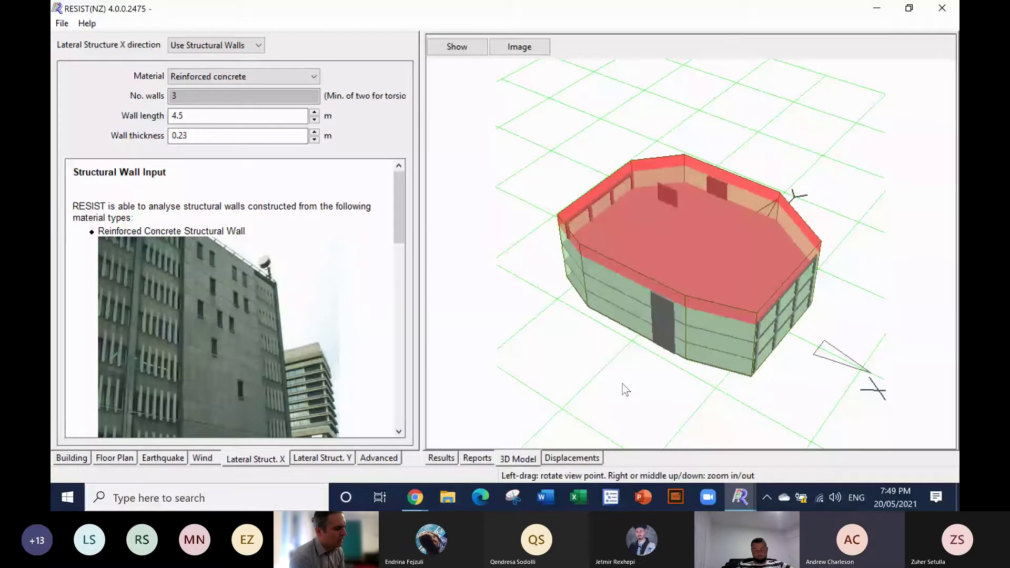
pyautogui.click(446, 460)
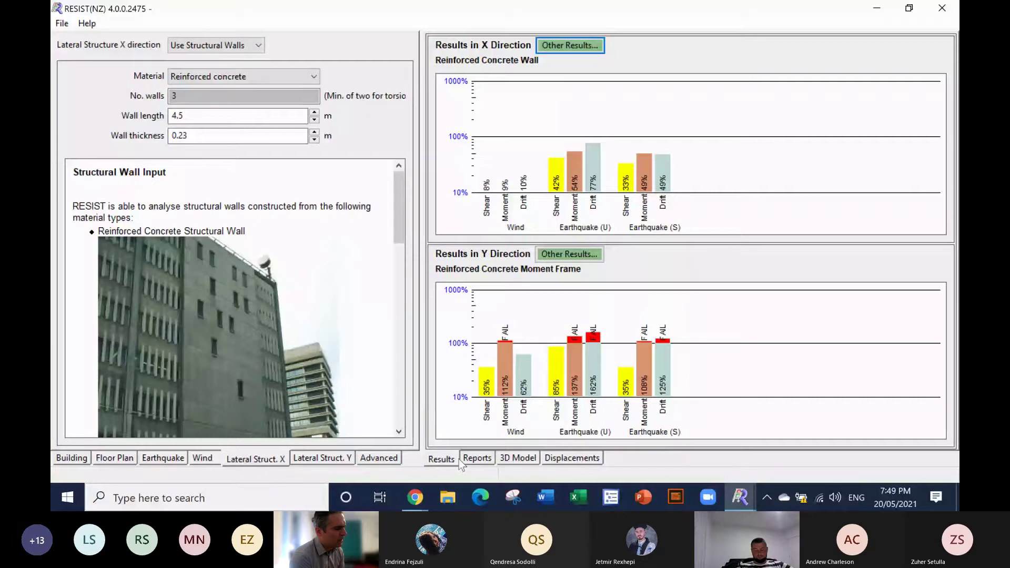
pyautogui.moveTo(581, 321)
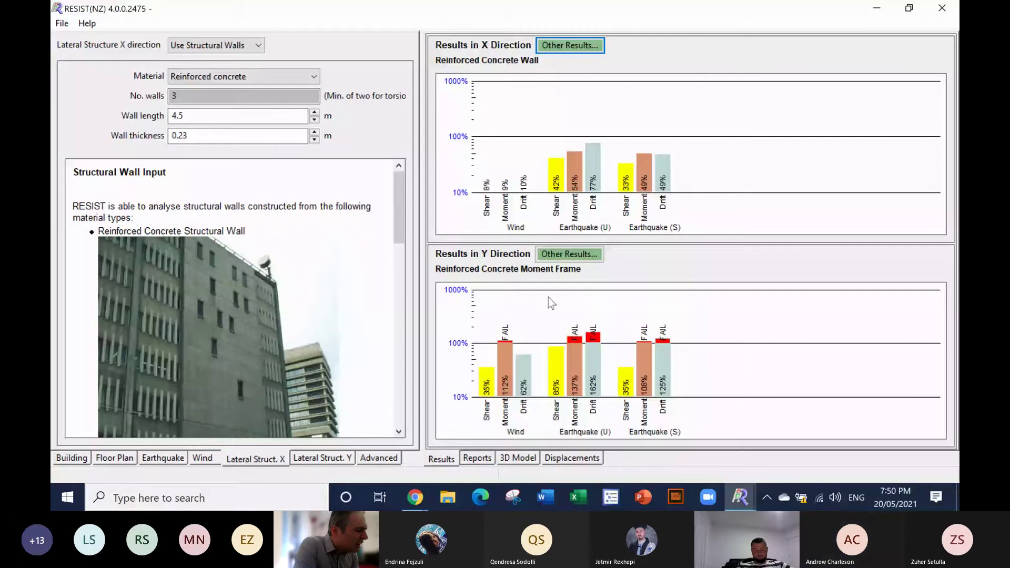
pyautogui.moveTo(684, 171)
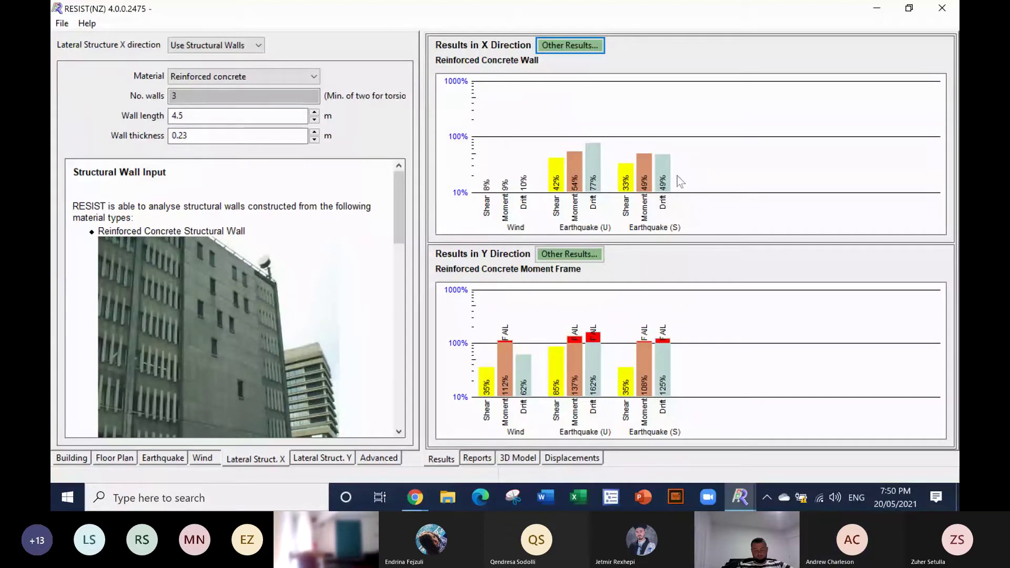
pyautogui.moveTo(658, 256)
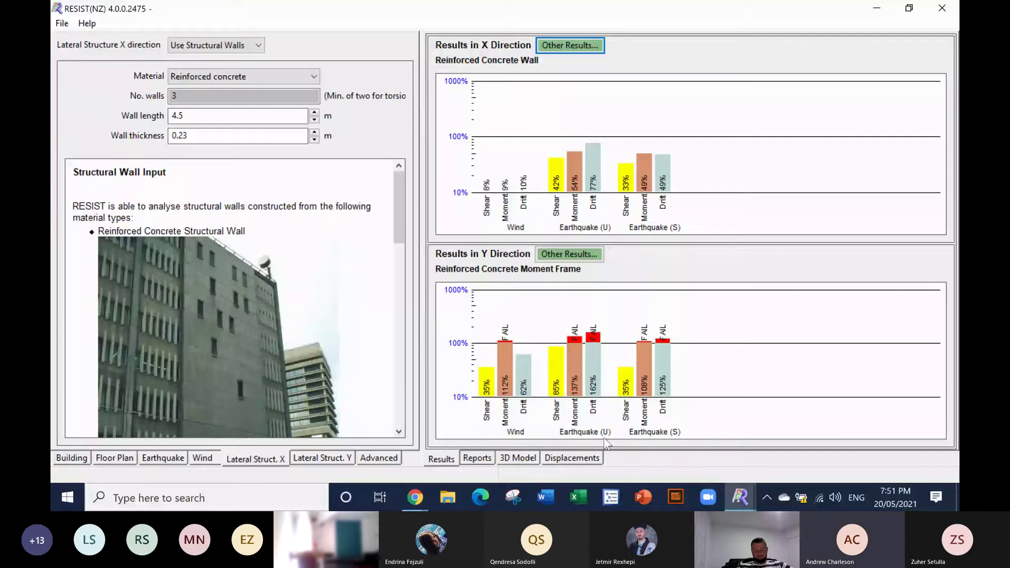
pyautogui.moveTo(579, 400)
# Step: Increase the Y-direction moment frames' column depth to 0.75 m and check the frames on the 3D model
pyautogui.click(322, 460)
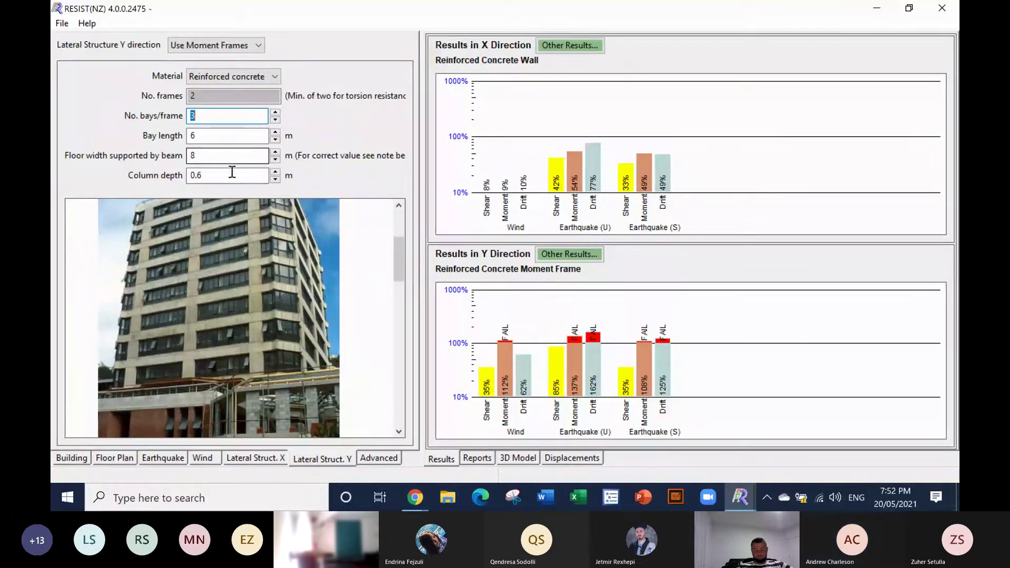
pyautogui.click(275, 172)
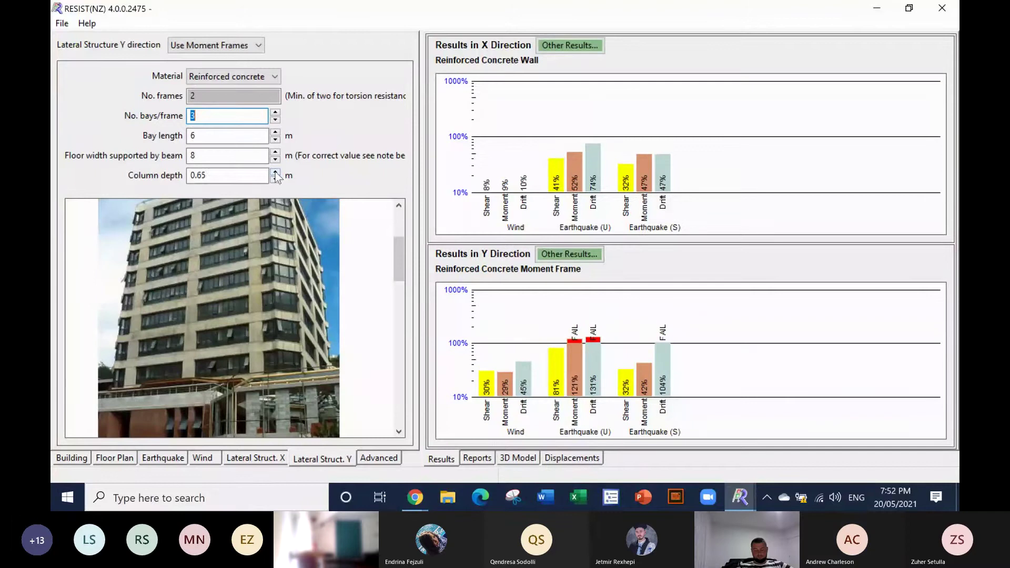
pyautogui.click(275, 172)
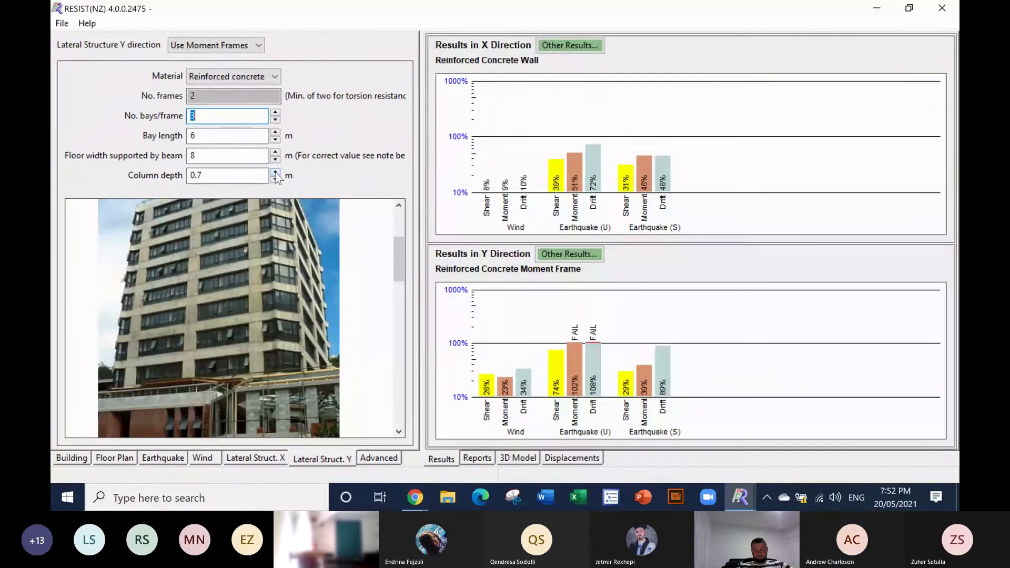
pyautogui.click(275, 173)
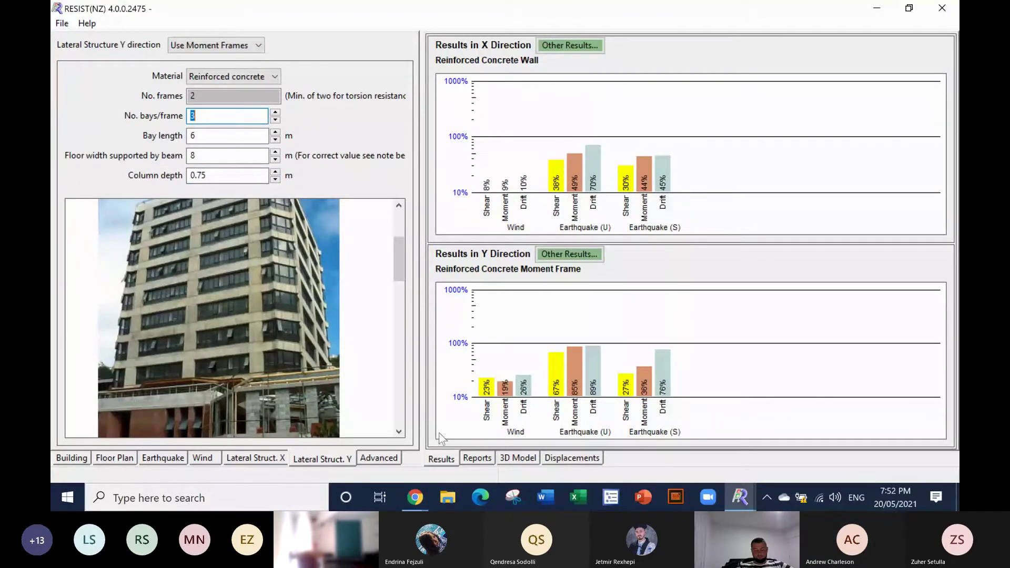
pyautogui.click(518, 458)
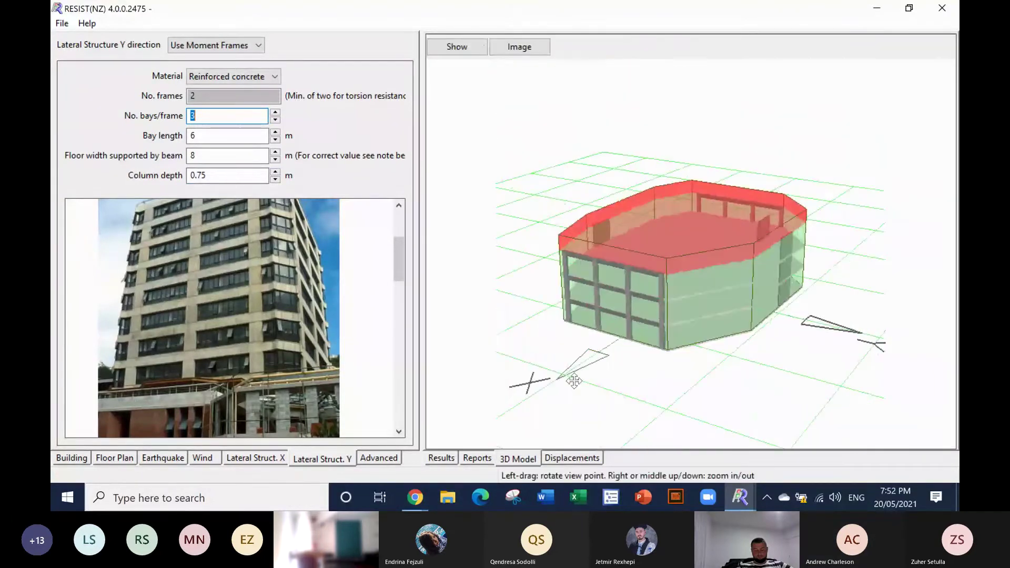
pyautogui.moveTo(574, 381); pyautogui.dragTo(627, 388)
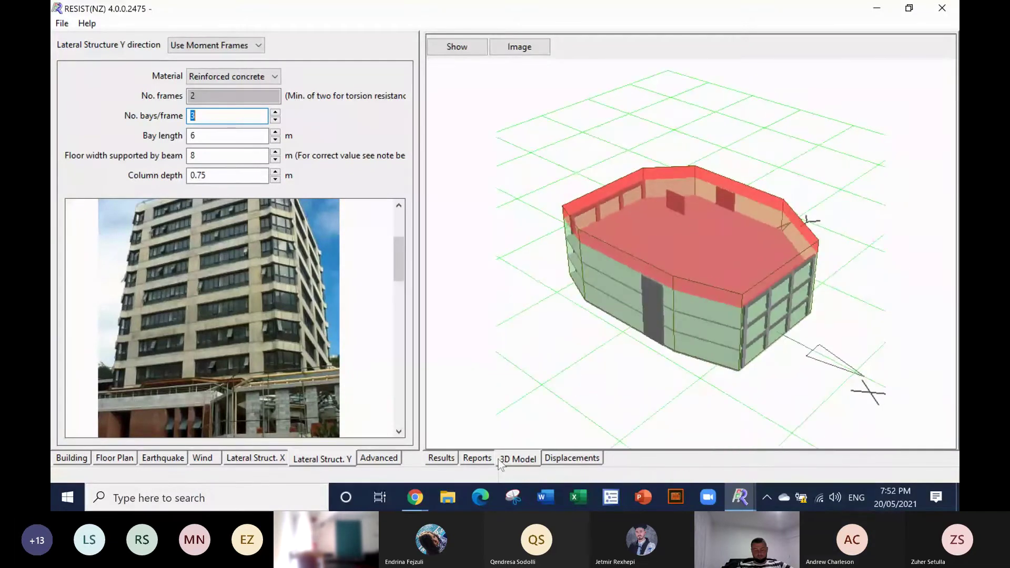
# Step: Read the additional Y-direction results on torsional separation, frame dimensions and foundations
pyautogui.click(445, 459)
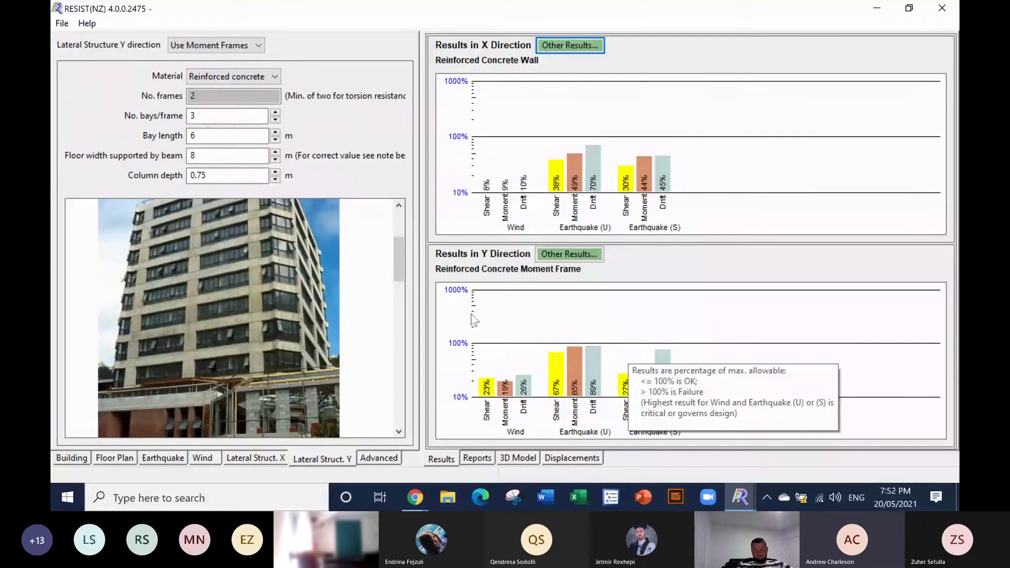
pyautogui.click(579, 255)
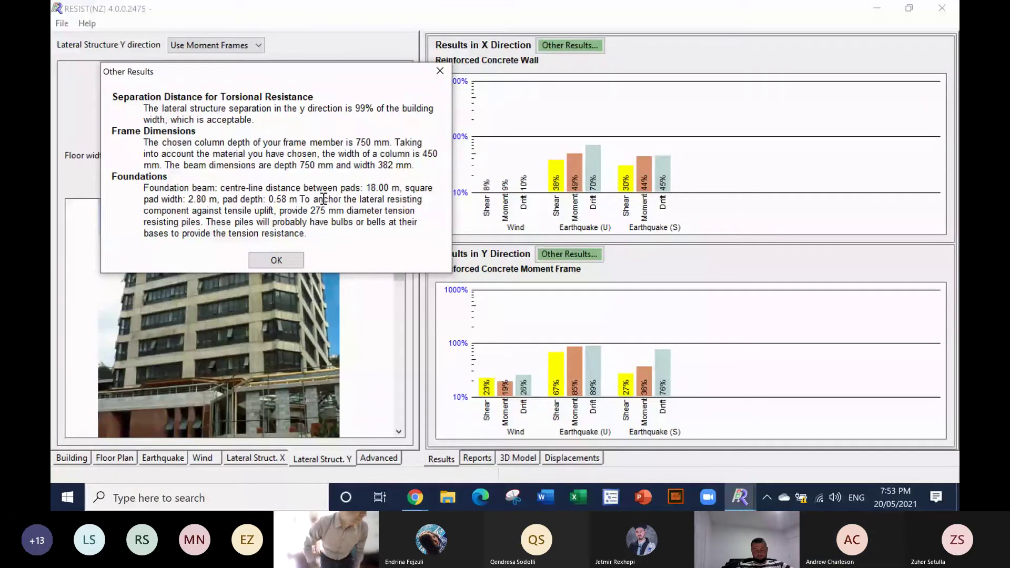
pyautogui.click(285, 257)
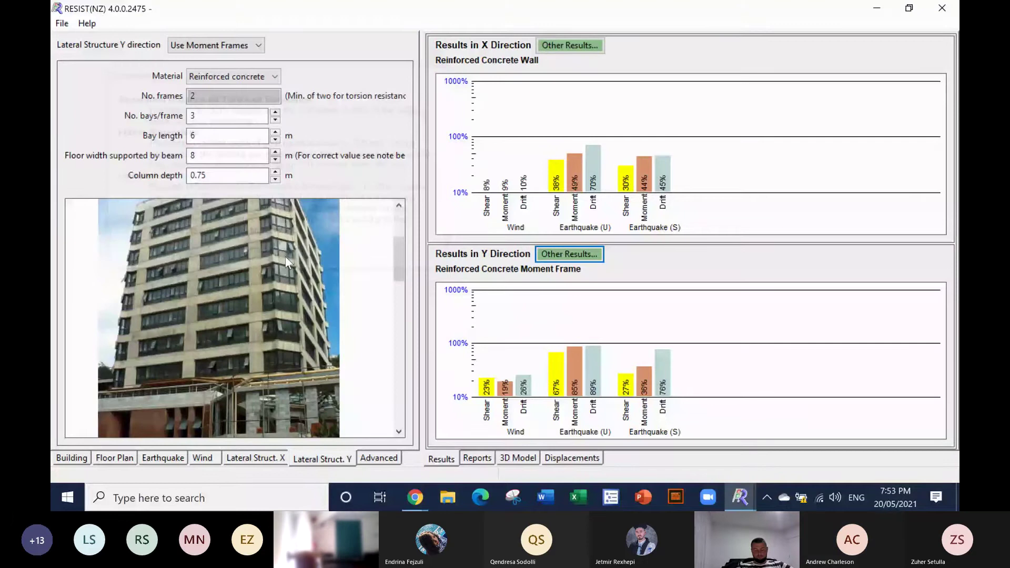
# Step: Examine the walls and moment frames on the 3D building model from several sides
pyautogui.click(517, 458)
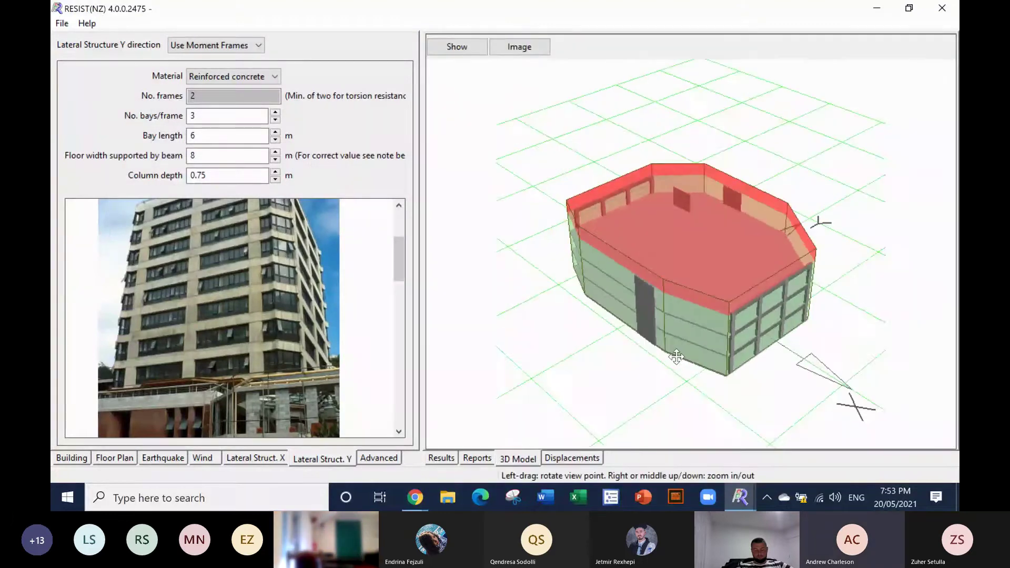
pyautogui.moveTo(677, 358); pyautogui.dragTo(620, 358)
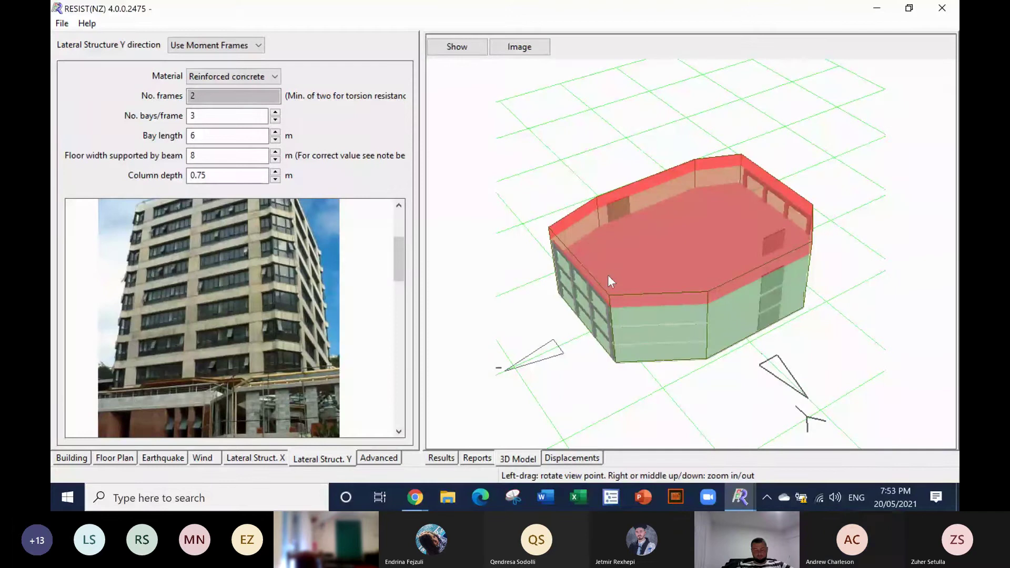
pyautogui.moveTo(608, 278); pyautogui.dragTo(710, 239)
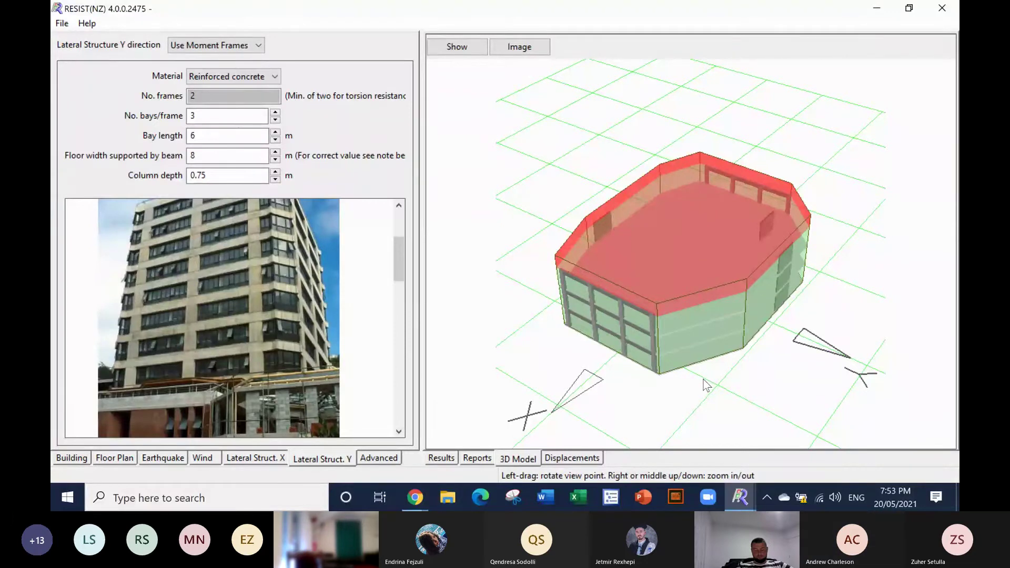
pyautogui.moveTo(707, 386); pyautogui.dragTo(632, 378)
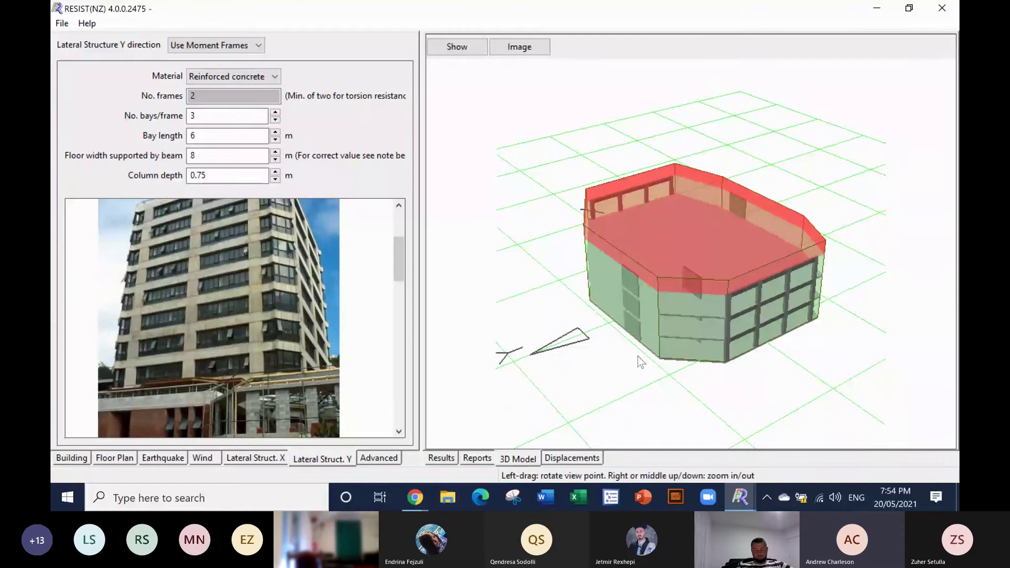
pyautogui.moveTo(638, 356); pyautogui.dragTo(649, 309)
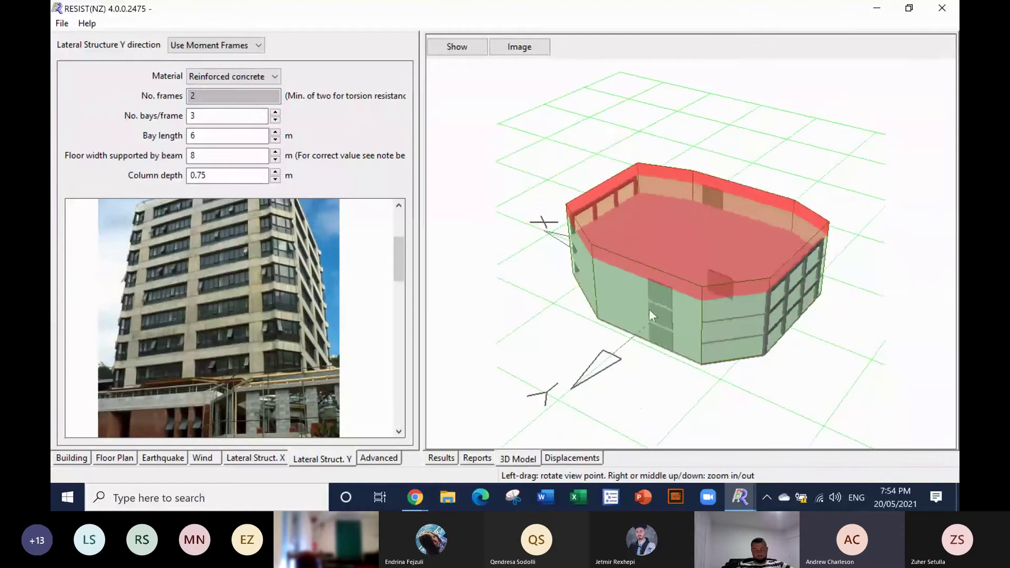
pyautogui.click(258, 44)
pyautogui.click(237, 81)
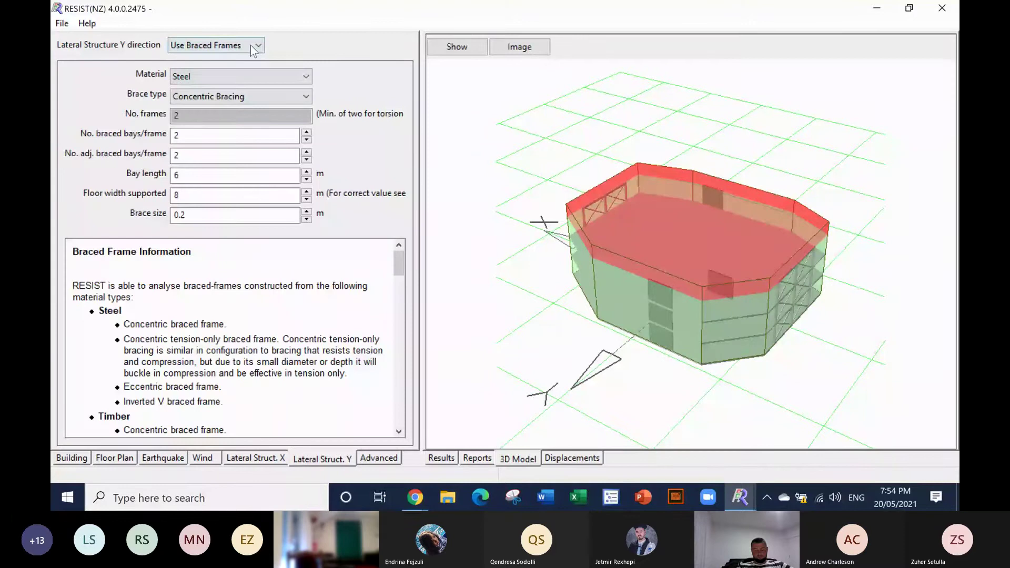
pyautogui.click(251, 46)
pyautogui.click(239, 86)
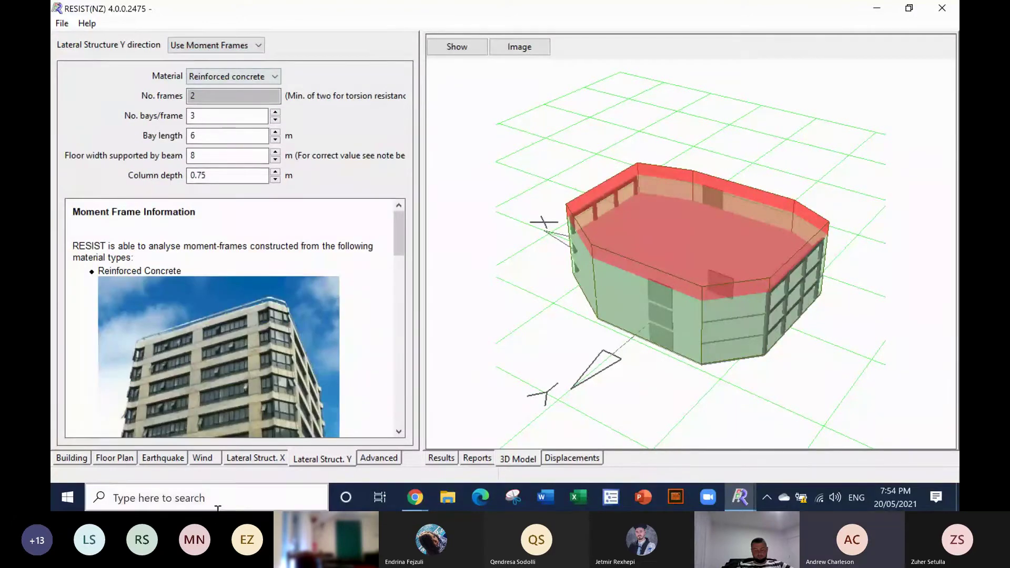
# Step: Change the X-direction lateral structure from structural walls to braced frames and view them on the 3D model
pyautogui.click(251, 458)
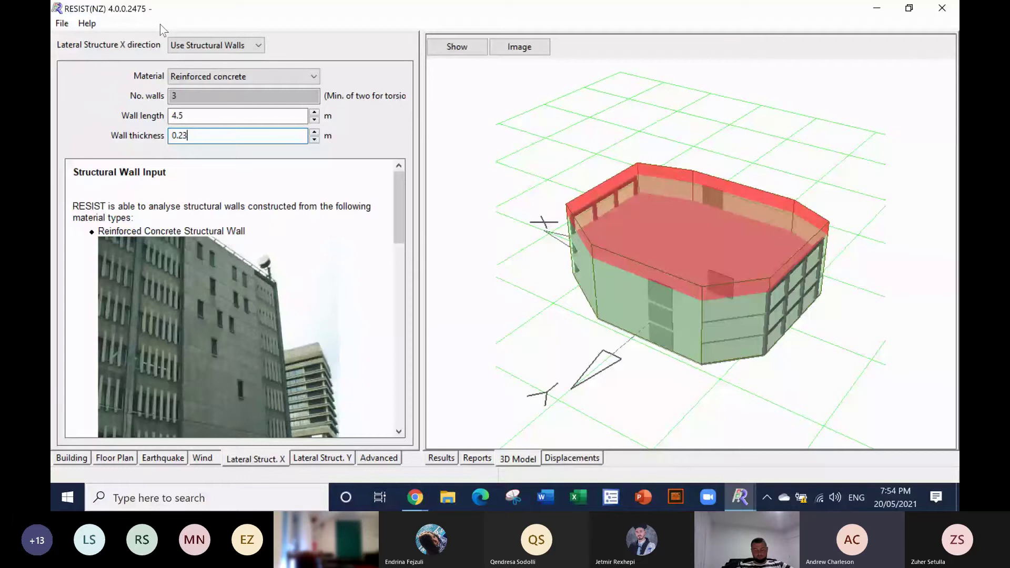
pyautogui.click(258, 45)
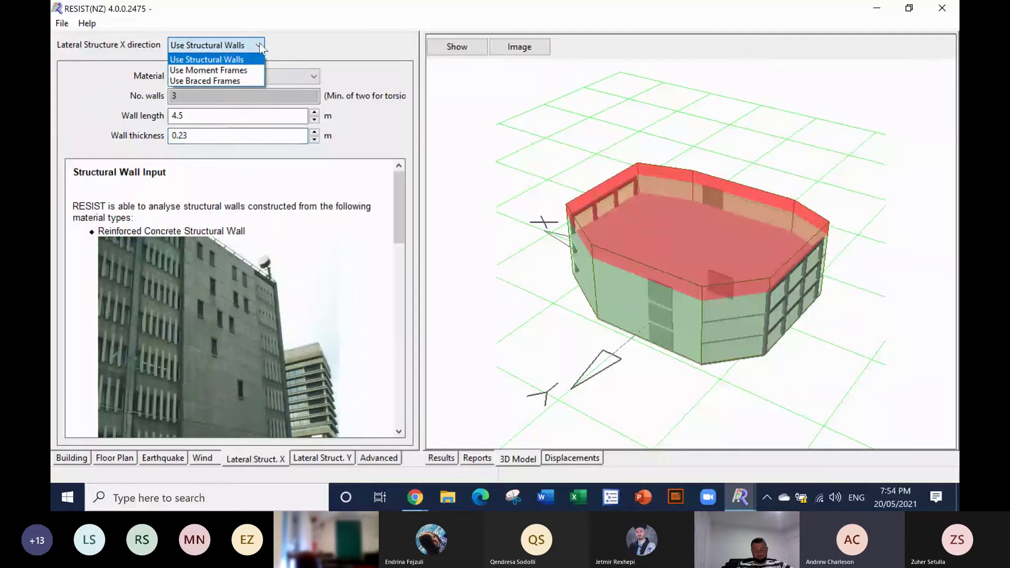
pyautogui.click(245, 80)
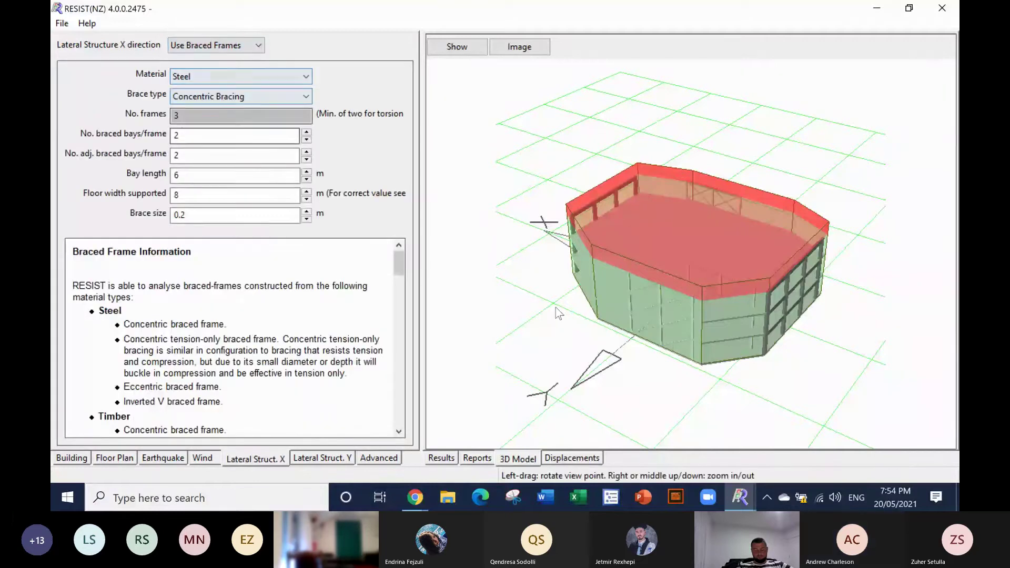
pyautogui.moveTo(566, 316); pyautogui.dragTo(571, 311)
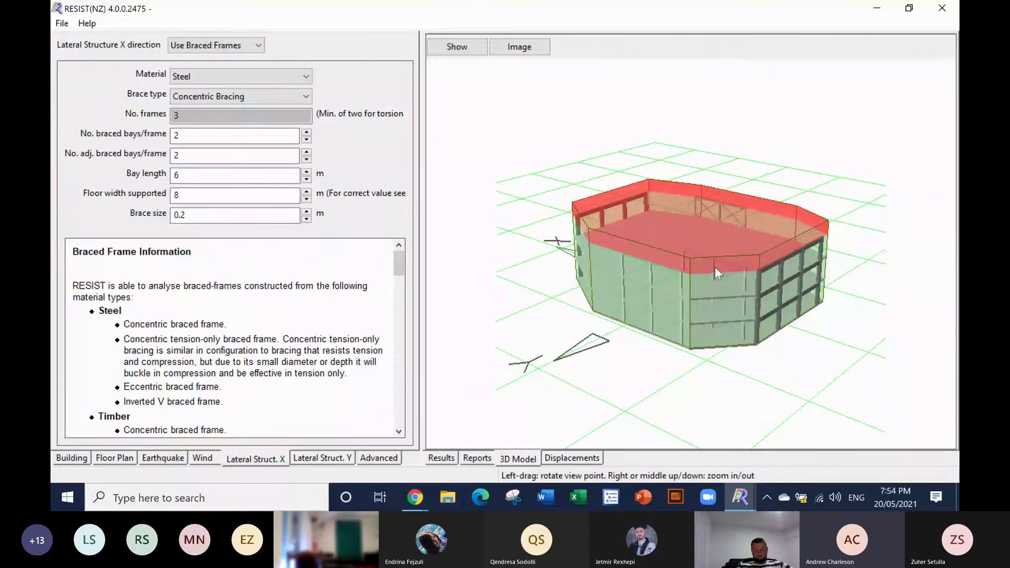
# Step: Delete the interior X-direction frame from the floor plan, keeping only the two perimeter frames, and check the 3D model
pyautogui.click(115, 459)
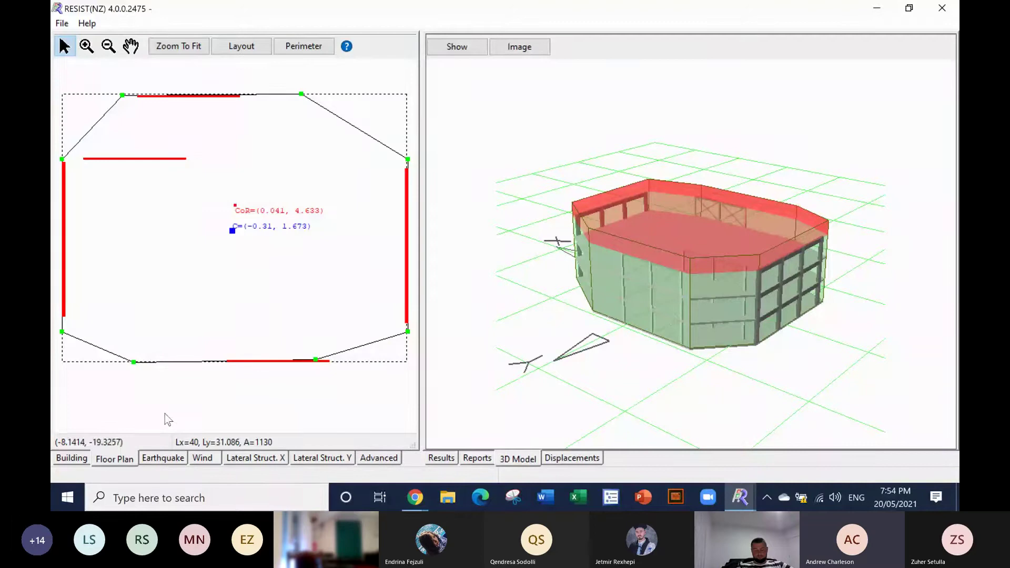
pyautogui.rightClick(153, 160)
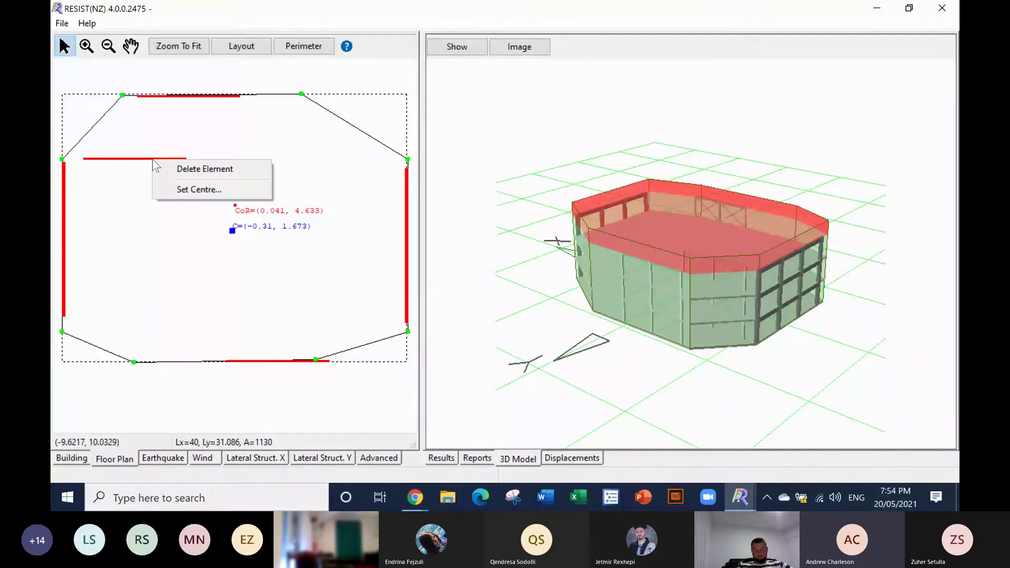
pyautogui.click(203, 169)
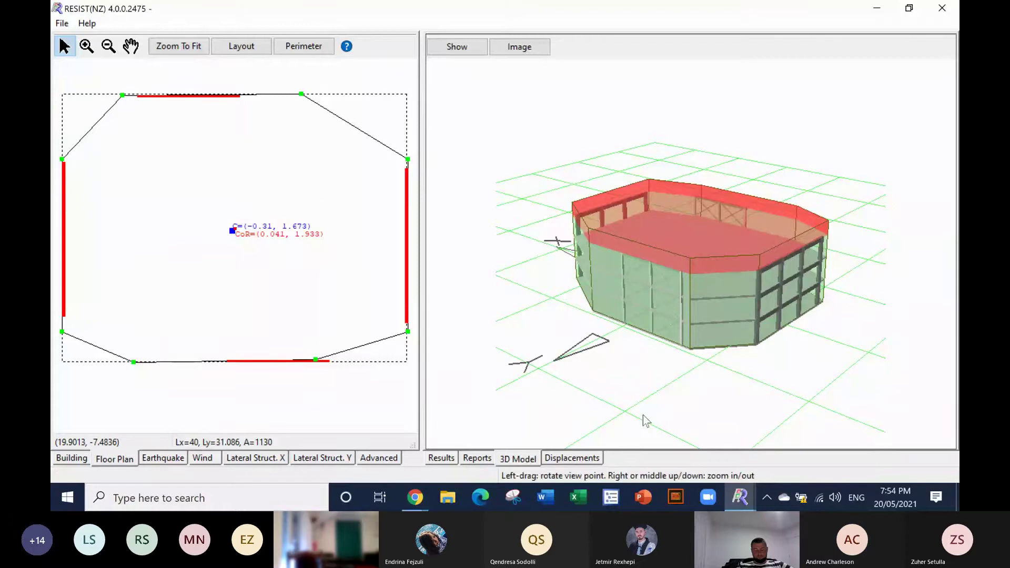
pyautogui.moveTo(646, 421); pyautogui.dragTo(649, 415)
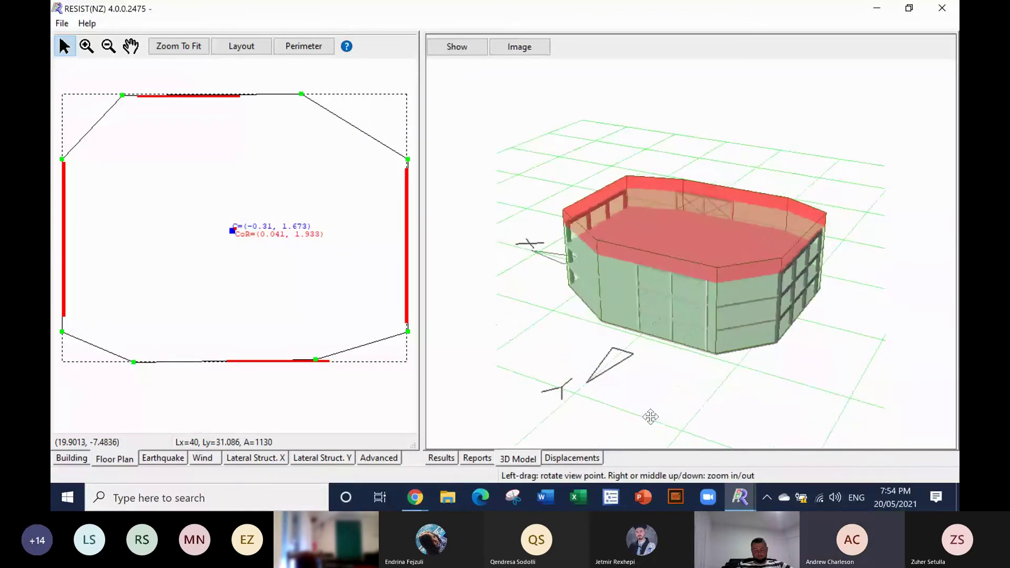
# Step: Review the available brace types for the X direction and the example photos of timber, concentric, eccentric, inverted V and tension-only frames
pyautogui.click(273, 458)
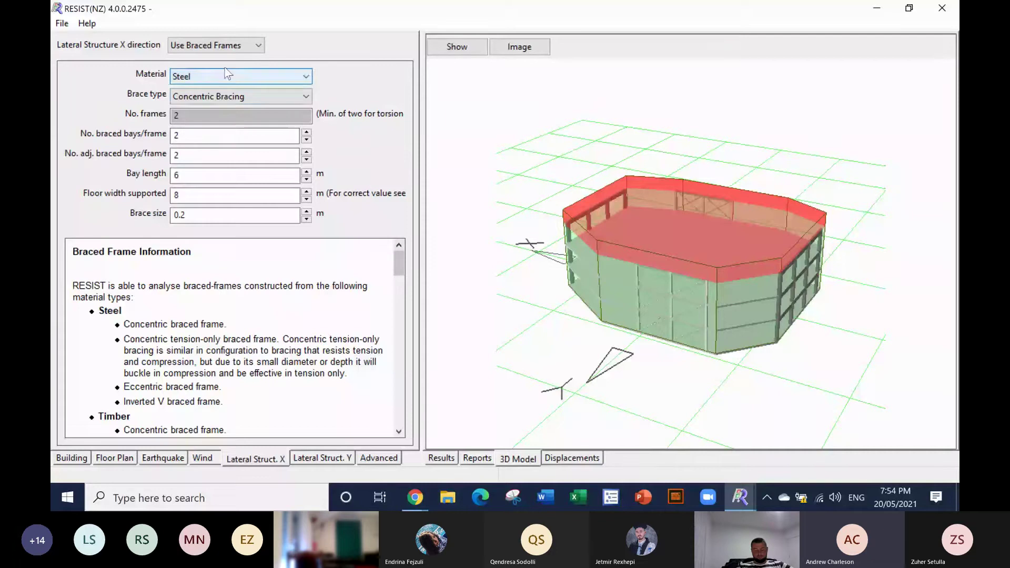
pyautogui.click(308, 97)
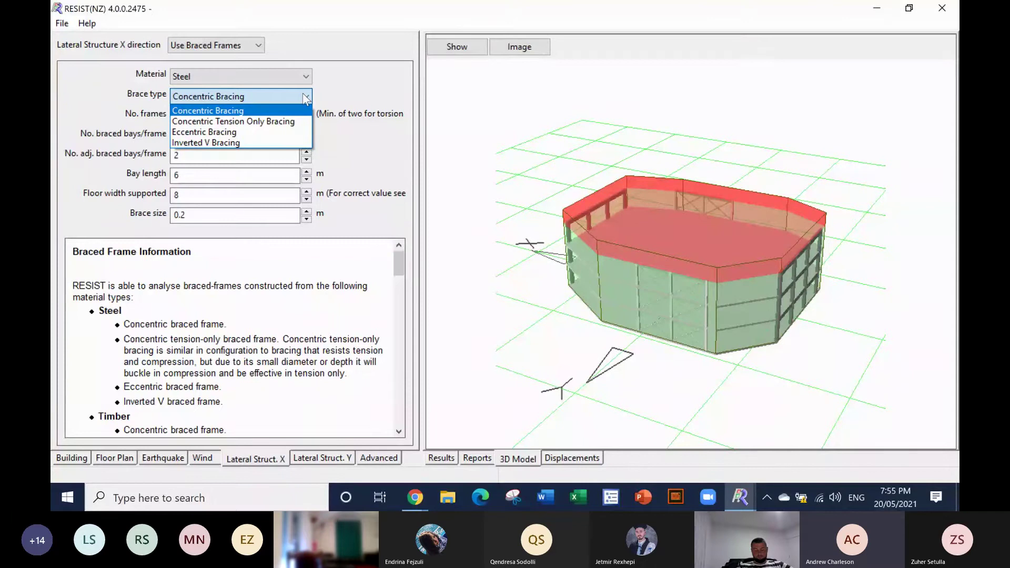
pyautogui.click(399, 259)
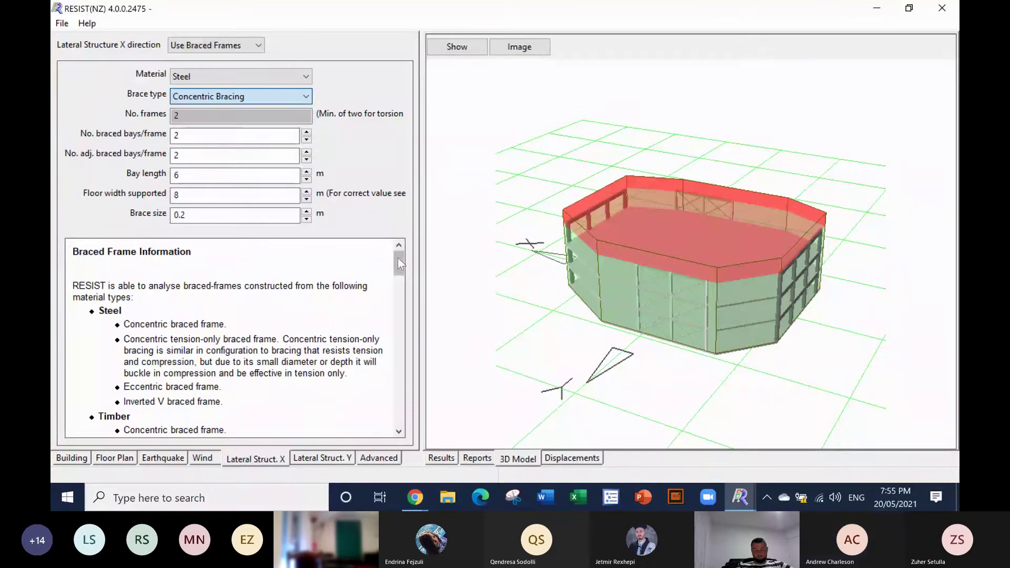
pyautogui.moveTo(399, 264); pyautogui.dragTo(402, 312)
pyautogui.moveTo(402, 307); pyautogui.dragTo(405, 298)
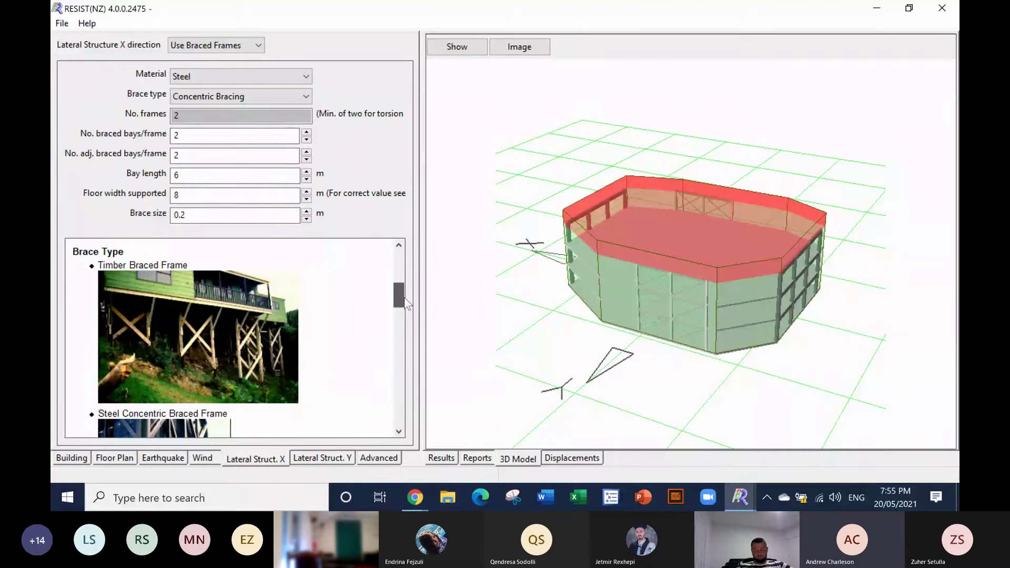
pyautogui.moveTo(406, 304); pyautogui.dragTo(404, 353)
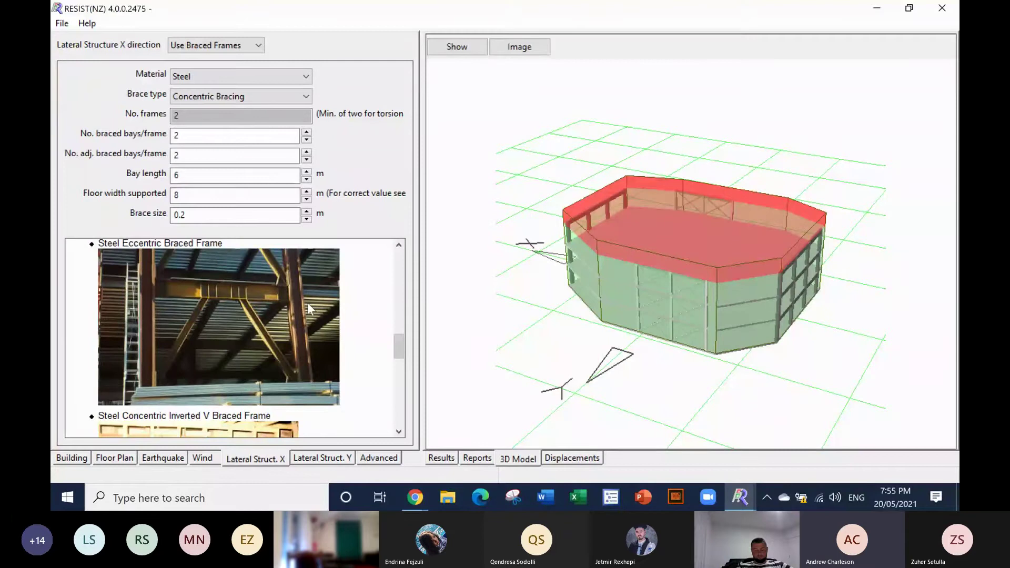
pyautogui.moveTo(399, 347); pyautogui.dragTo(404, 371)
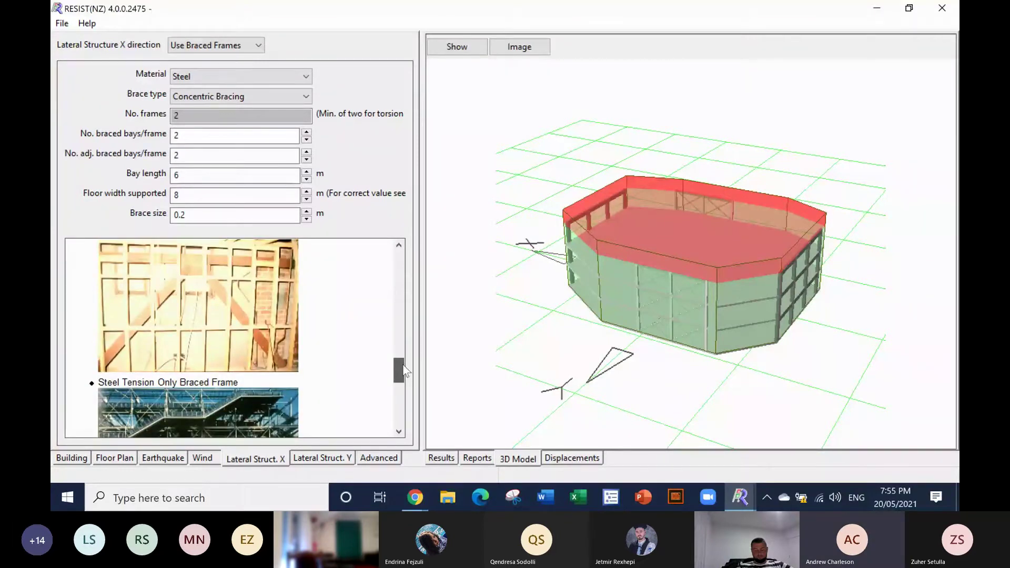
pyautogui.scroll(1, 150, 342)
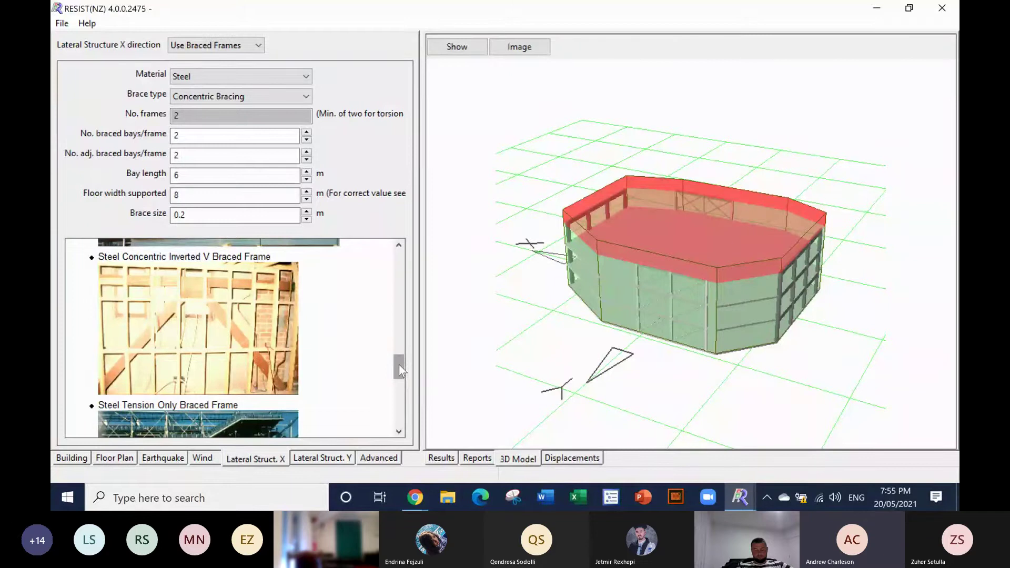
pyautogui.moveTo(400, 370); pyautogui.dragTo(400, 386)
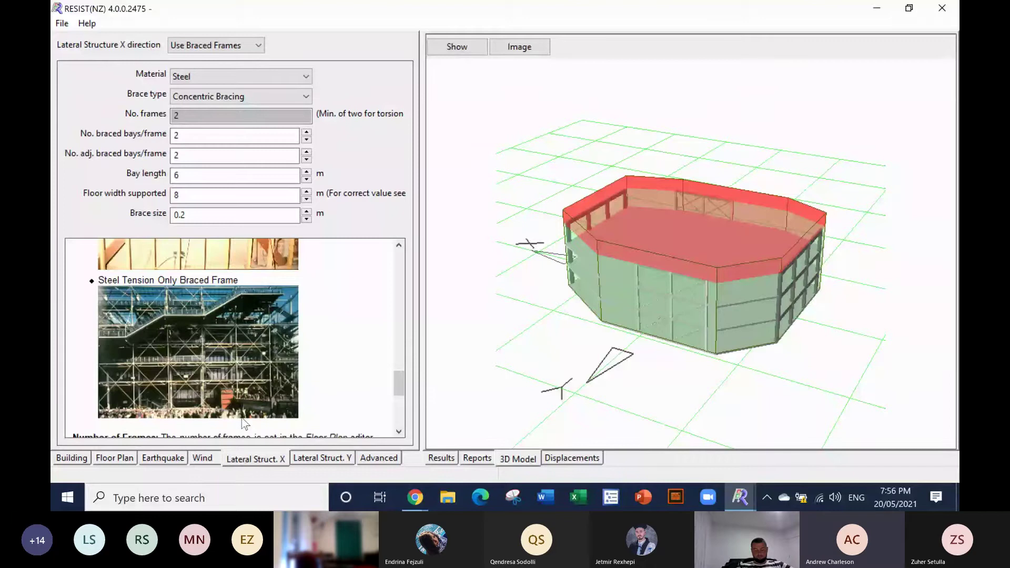
pyautogui.moveTo(400, 387)
pyautogui.mouseDown()
pyautogui.moveTo(400, 404)
pyautogui.moveTo(400, 380)
pyautogui.mouseUp()
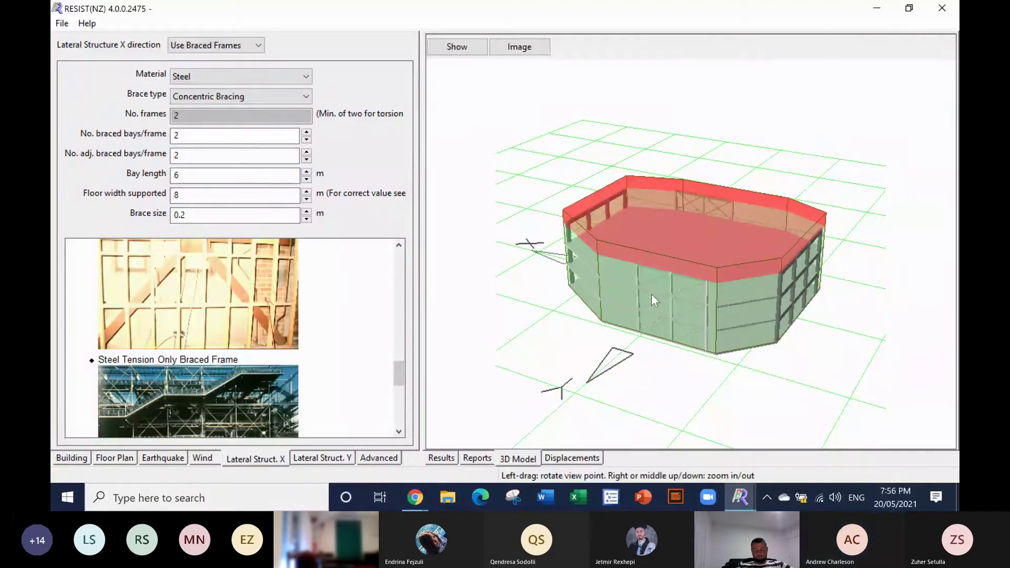
# Step: Try four braced bays per X-direction frame with different numbers of adjacent braced bays, and restore both counts to 2
pyautogui.click(306, 152)
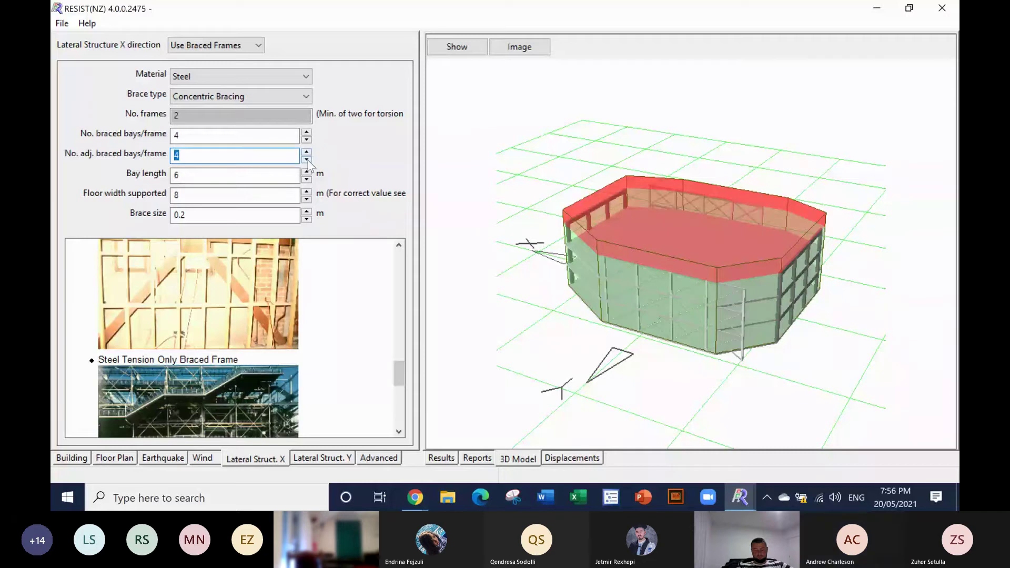
pyautogui.click(307, 160)
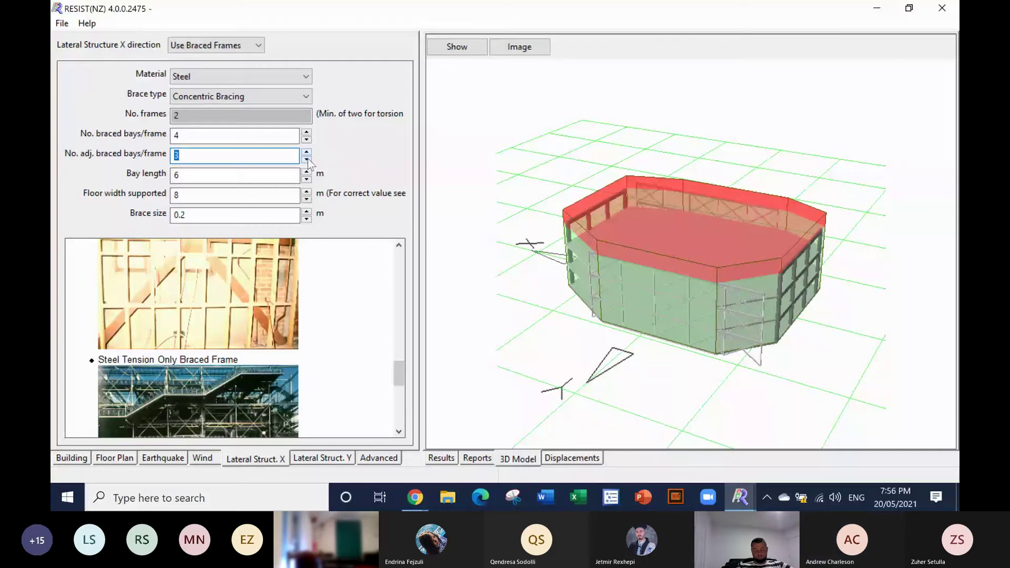
pyautogui.click(307, 160)
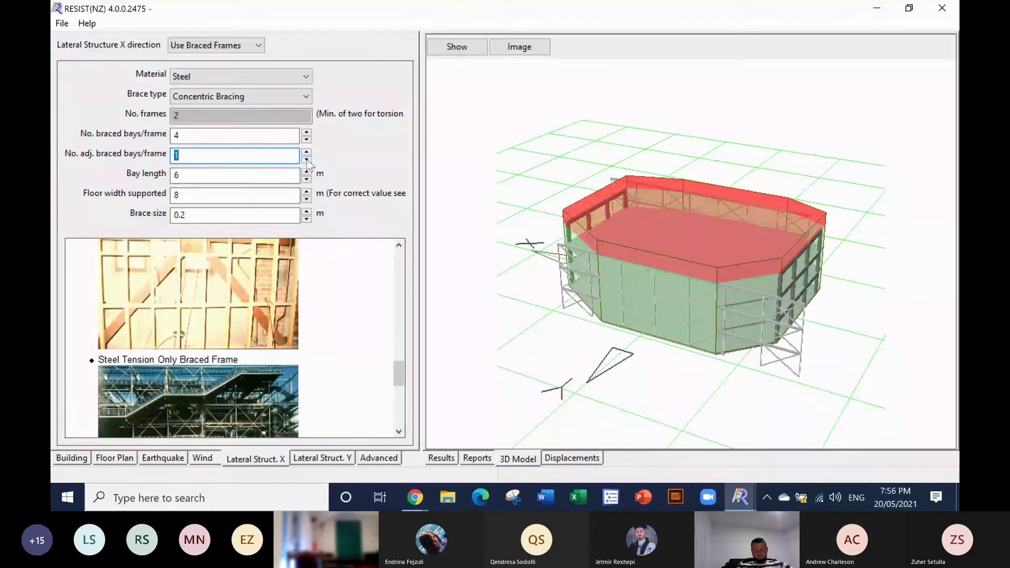
pyautogui.click(307, 153)
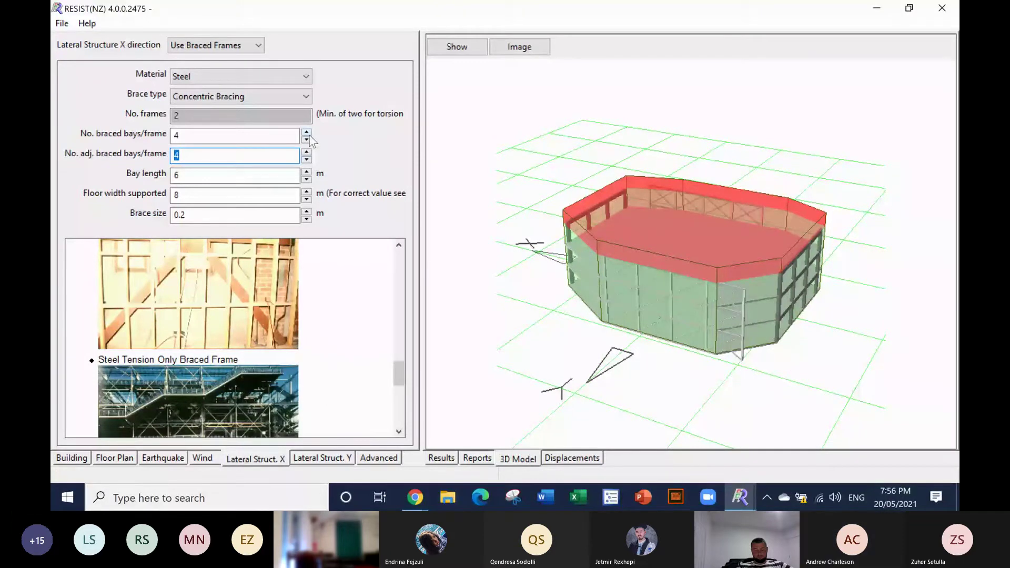
pyautogui.click(306, 140)
pyautogui.click(306, 140)
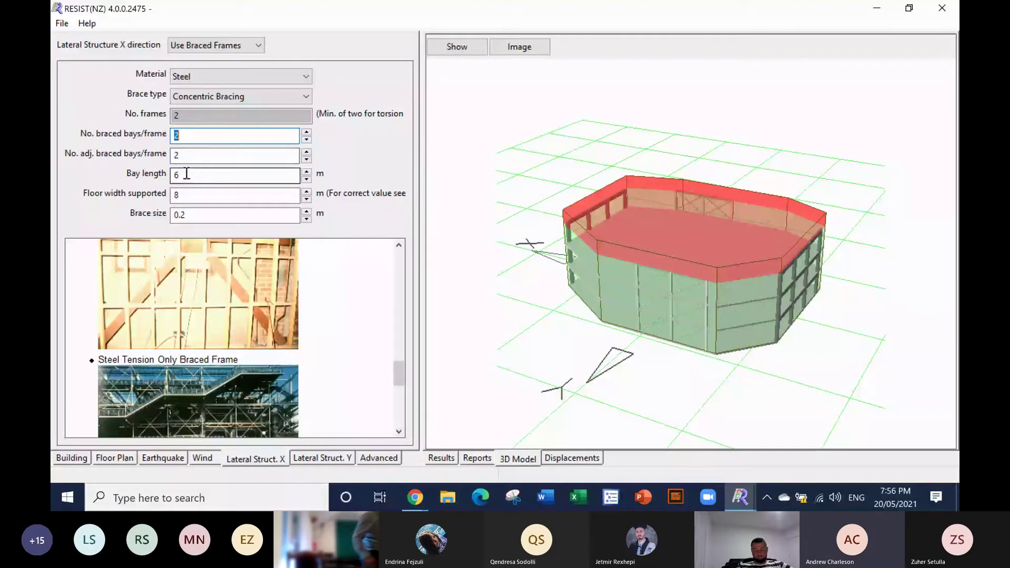
# Step: Set the floor width supported by the X-direction braced frames to 4 m
pyautogui.click(307, 199)
pyautogui.click(306, 199)
pyautogui.click(306, 199)
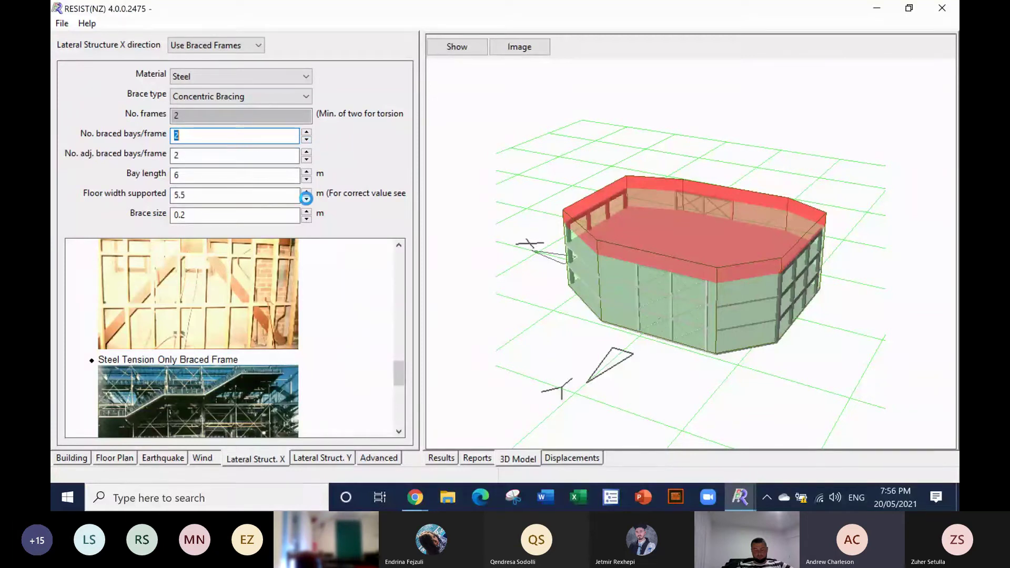
pyautogui.click(307, 199)
pyautogui.click(306, 199)
pyautogui.click(307, 199)
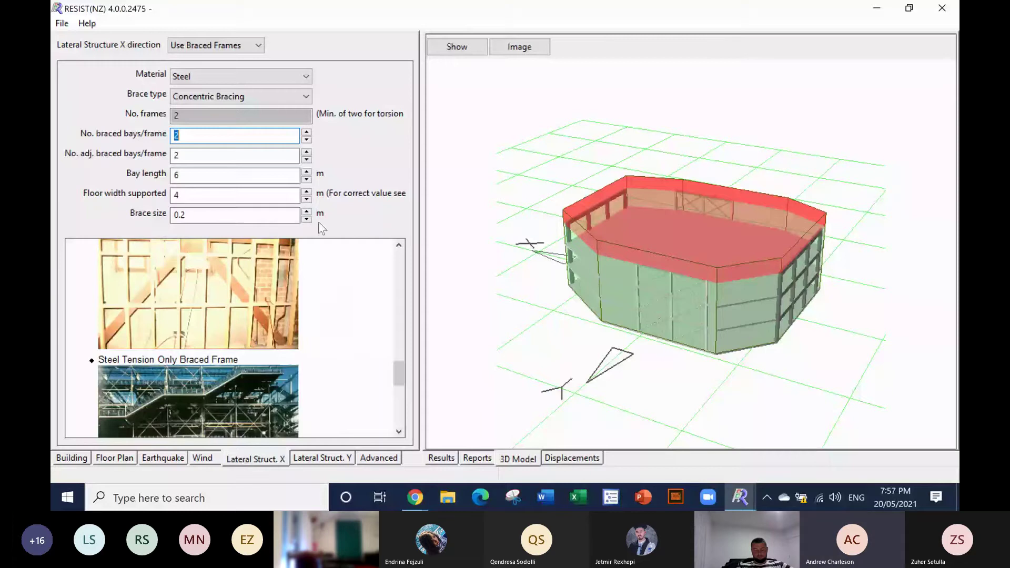
# Step: Set the X-direction brace size to 0.4 m and check the results and the bracing on the 3D model
pyautogui.click(307, 211)
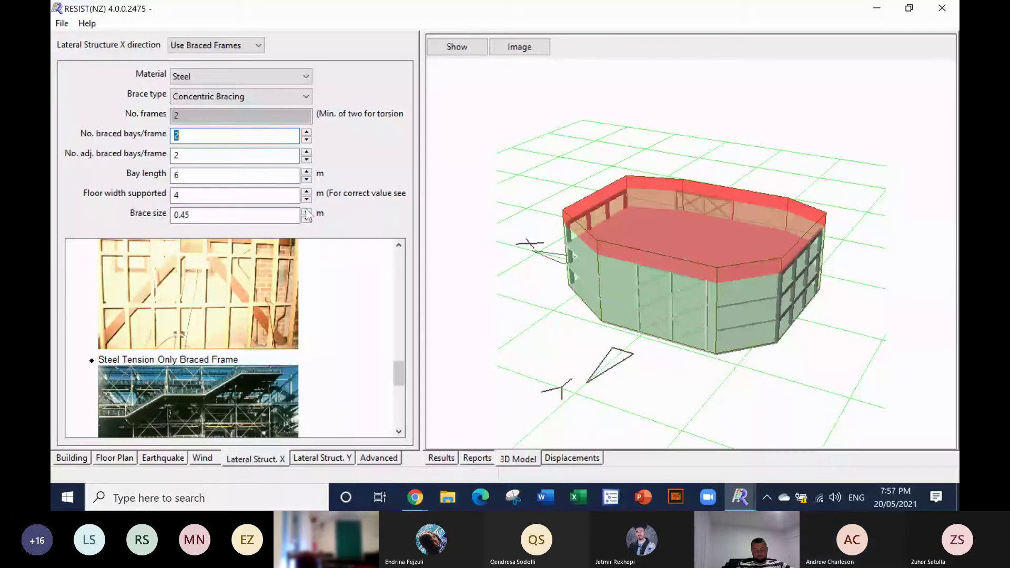
pyautogui.click(309, 218)
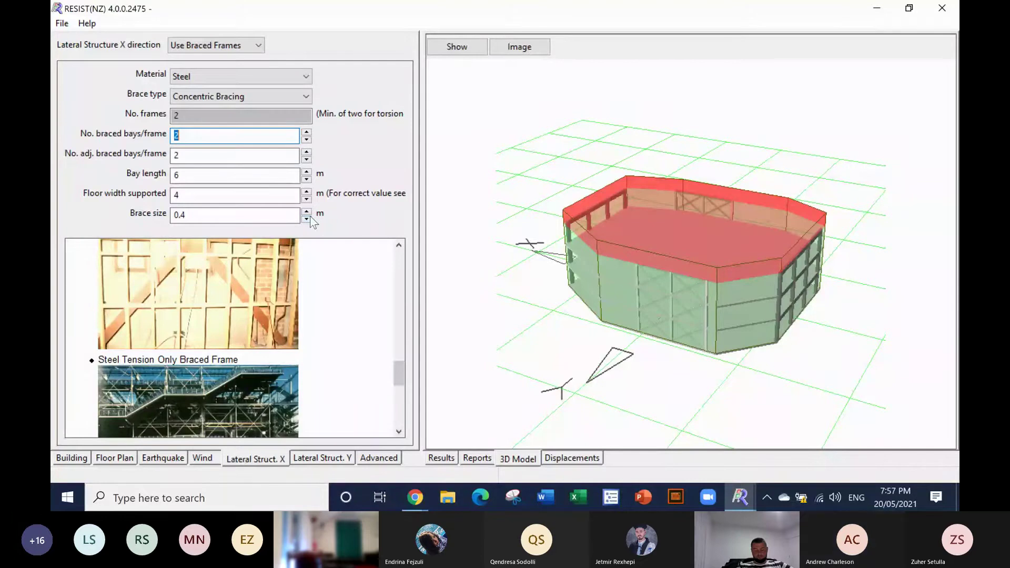
pyautogui.click(440, 459)
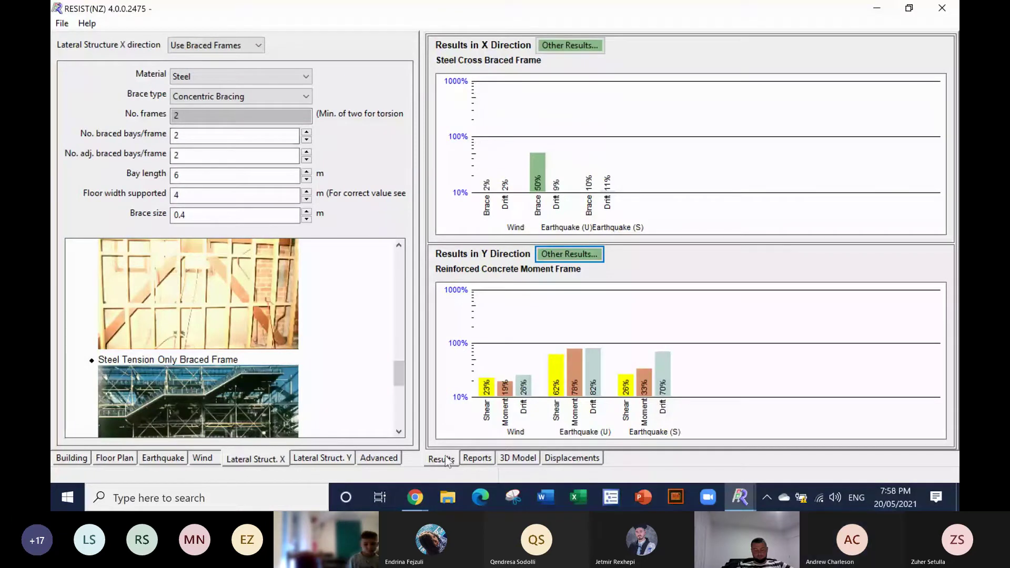
pyautogui.click(518, 459)
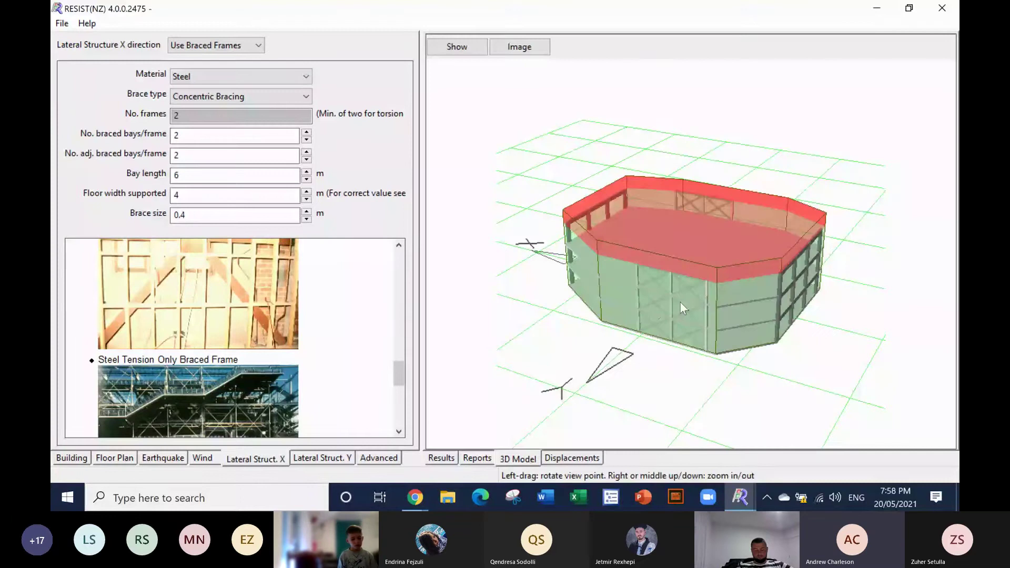
# Step: Reduce the X-direction frames to 1 braced bay each and check the results and the 3D model
pyautogui.click(305, 140)
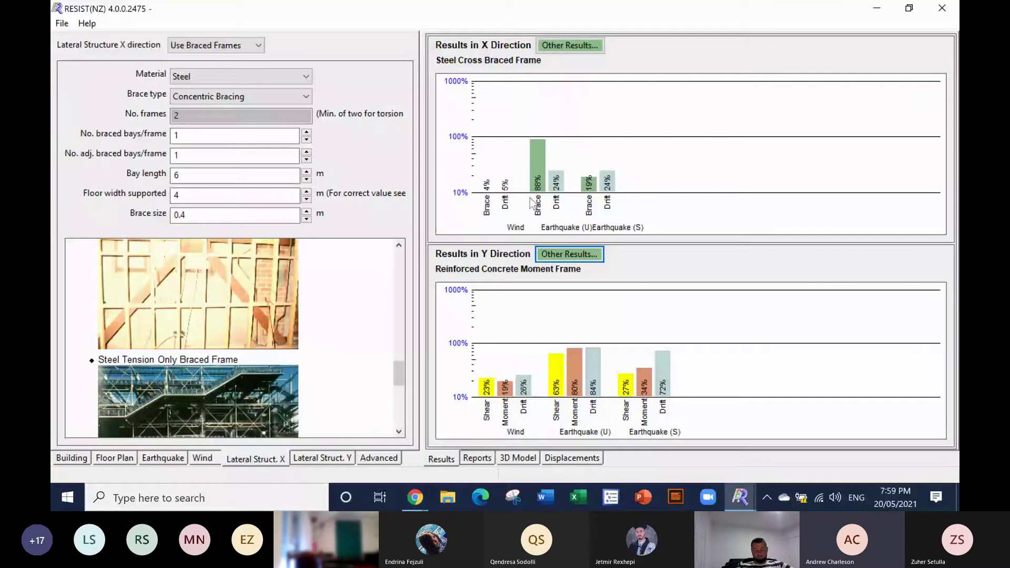
pyautogui.moveTo(548, 219)
pyautogui.click(510, 456)
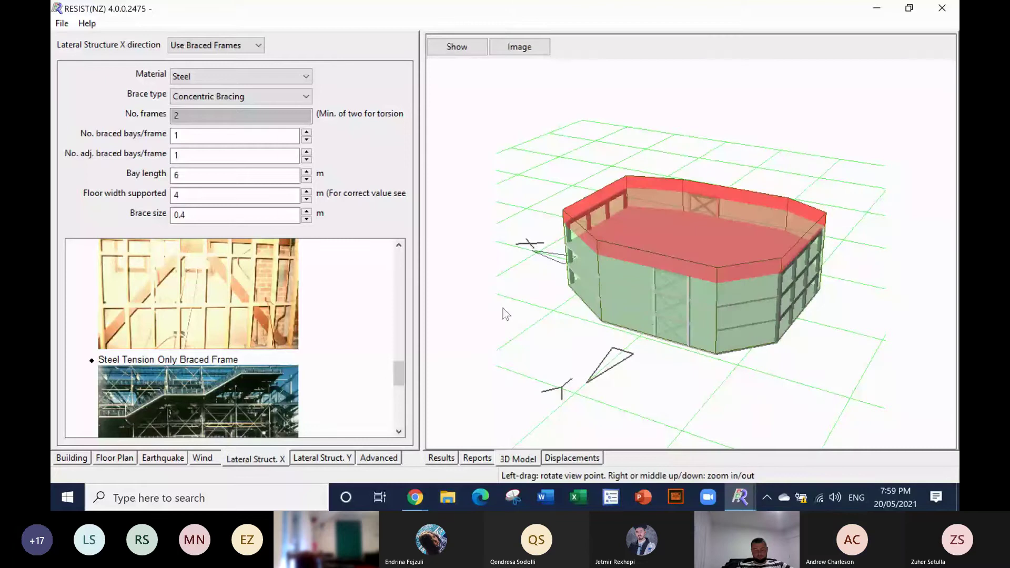
# Step: Set the X-direction braced frames' bay length to 4 m and check the wind and earthquake results
pyautogui.click(307, 180)
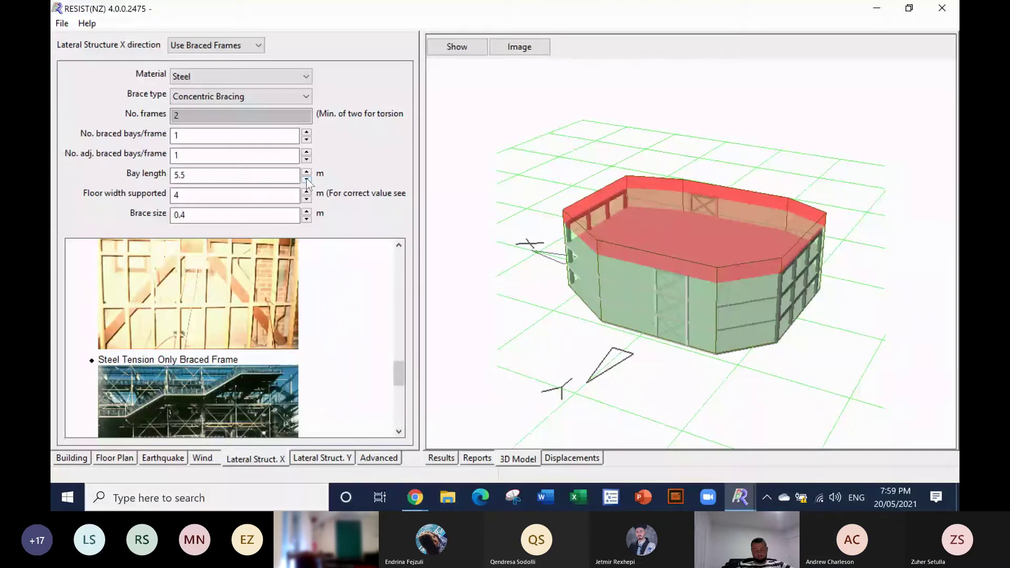
pyautogui.click(306, 179)
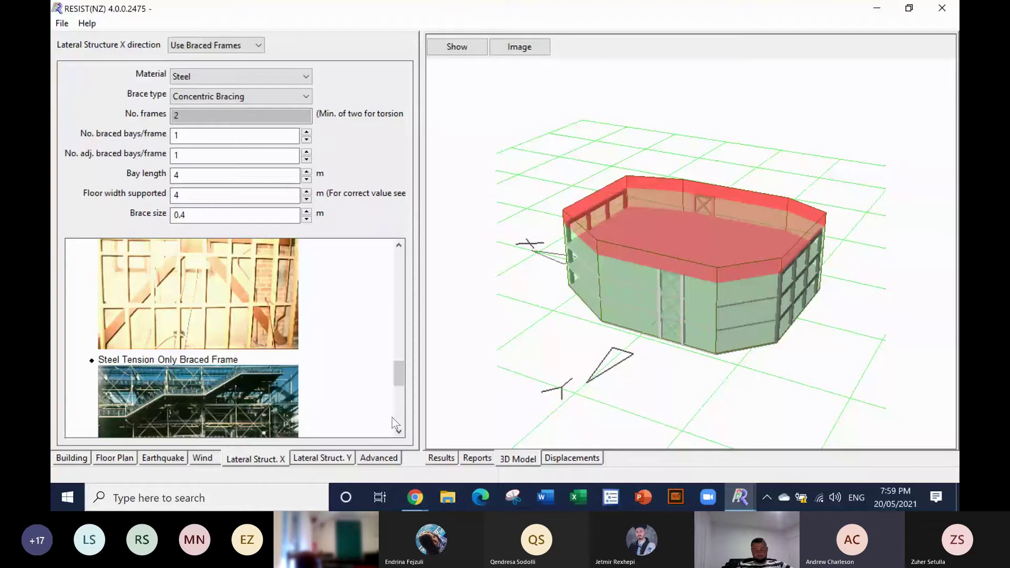
pyautogui.click(441, 458)
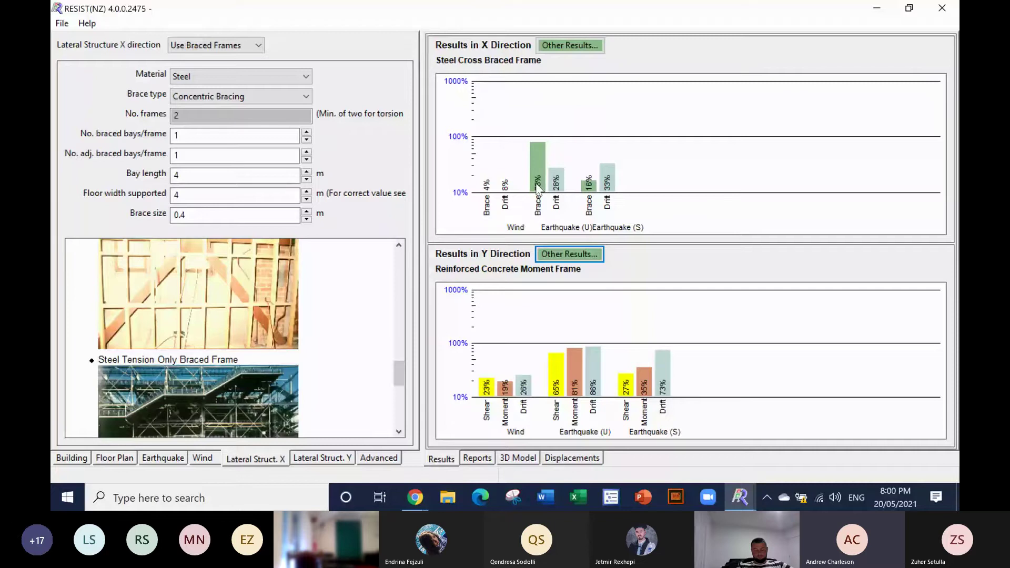
# Step: Set the X-direction brace size to 0.35 m and check the results and the braced bays on the 3D model
pyautogui.click(306, 219)
pyautogui.moveTo(548, 179)
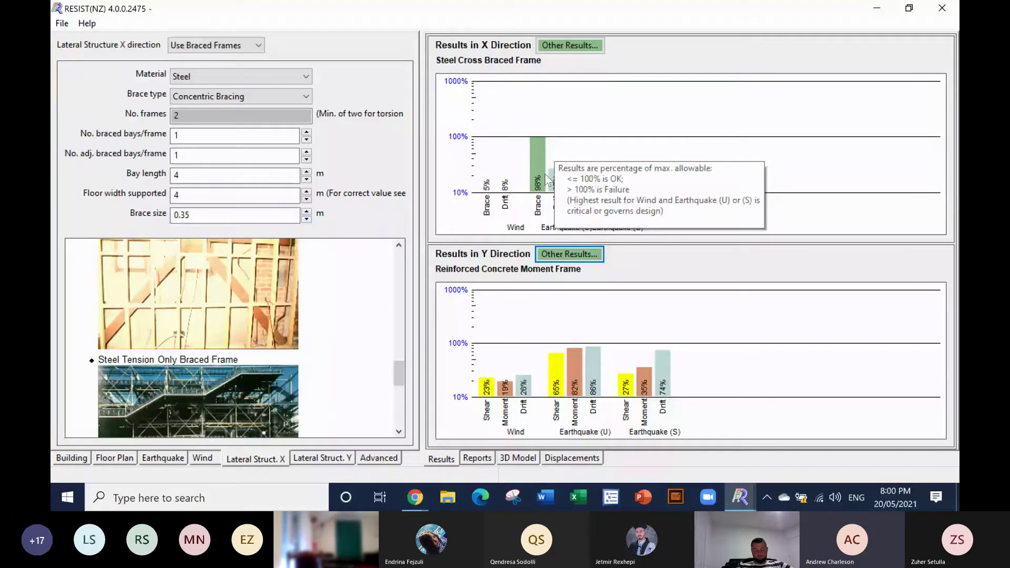
pyautogui.click(519, 458)
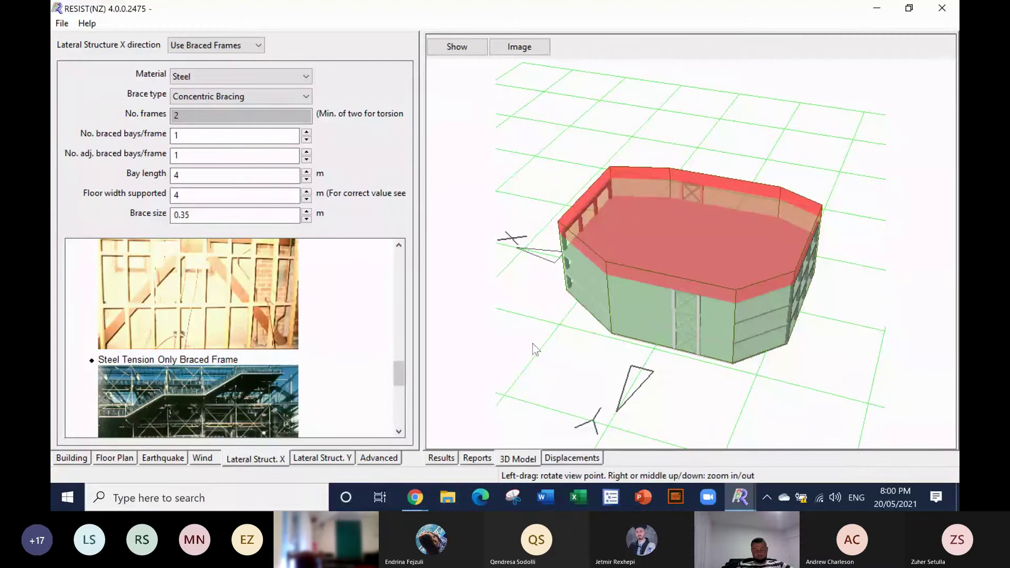
pyautogui.moveTo(529, 336); pyautogui.dragTo(491, 342)
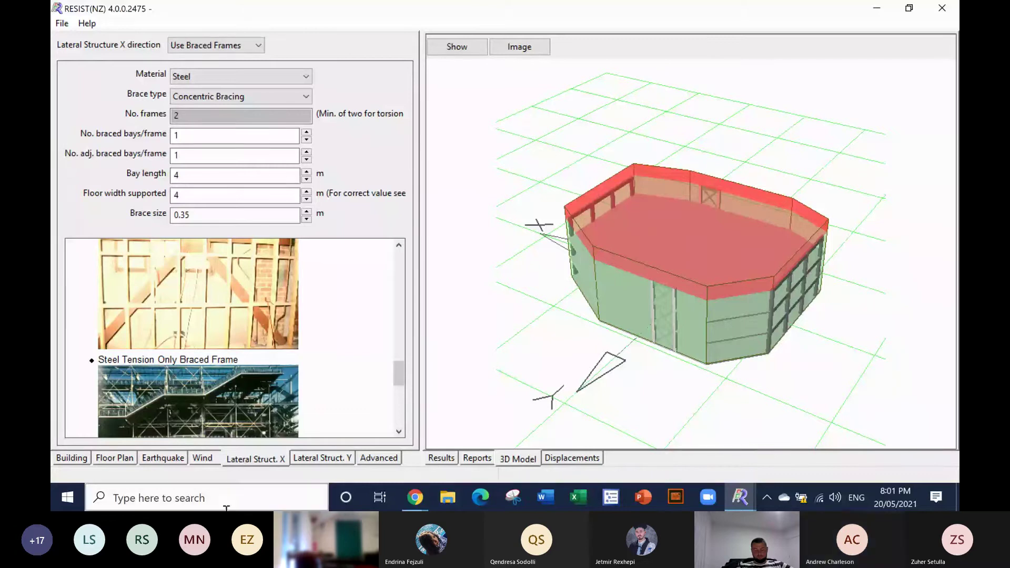
# Step: Add five Y-direction resisting elements to the floor plan, spread across the interior between the two end frames
pyautogui.click(122, 459)
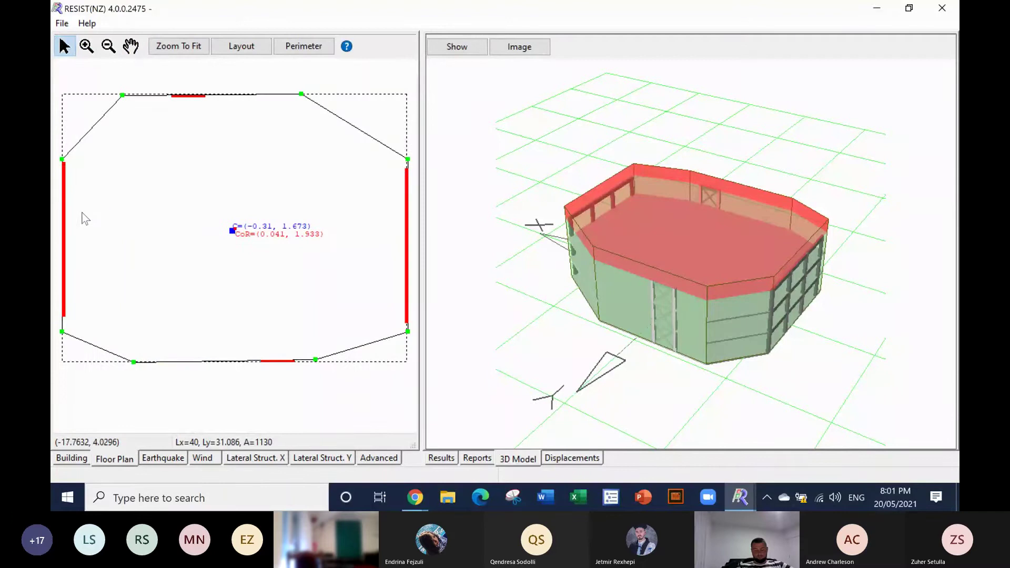
pyautogui.rightClick(124, 223)
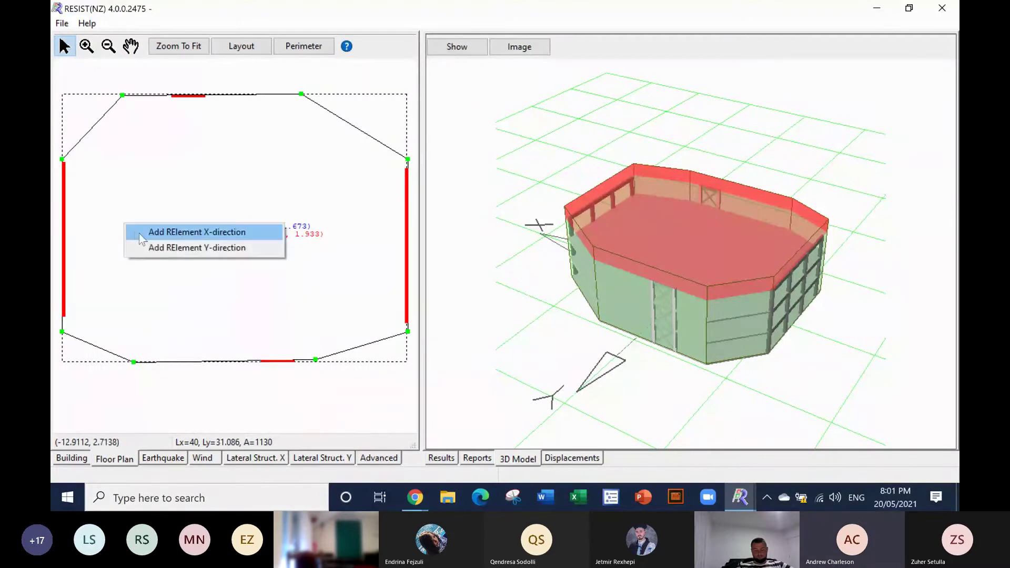
pyautogui.click(151, 248)
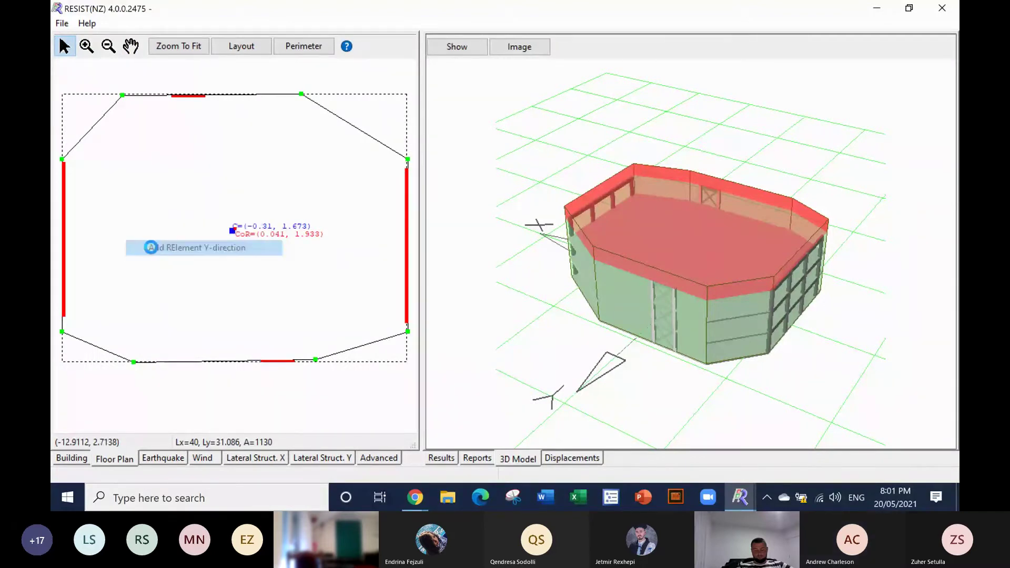
pyautogui.rightClick(190, 231)
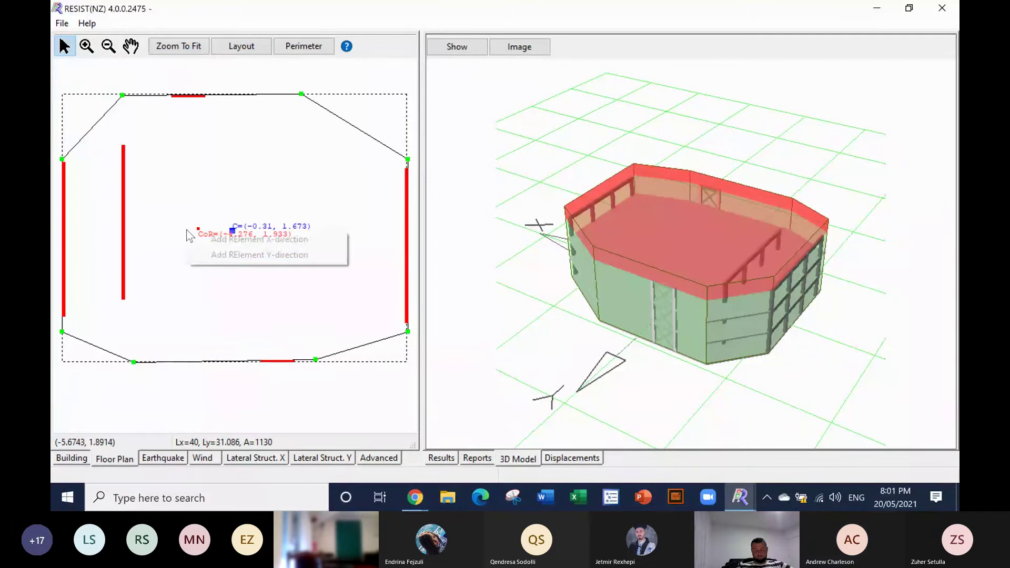
pyautogui.click(215, 254)
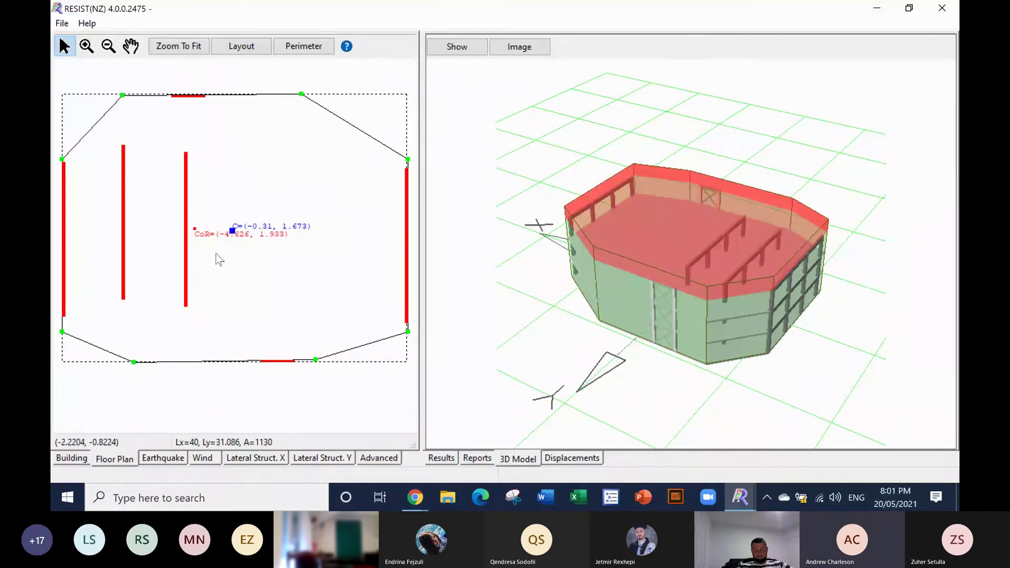
pyautogui.rightClick(256, 234)
pyautogui.click(279, 247)
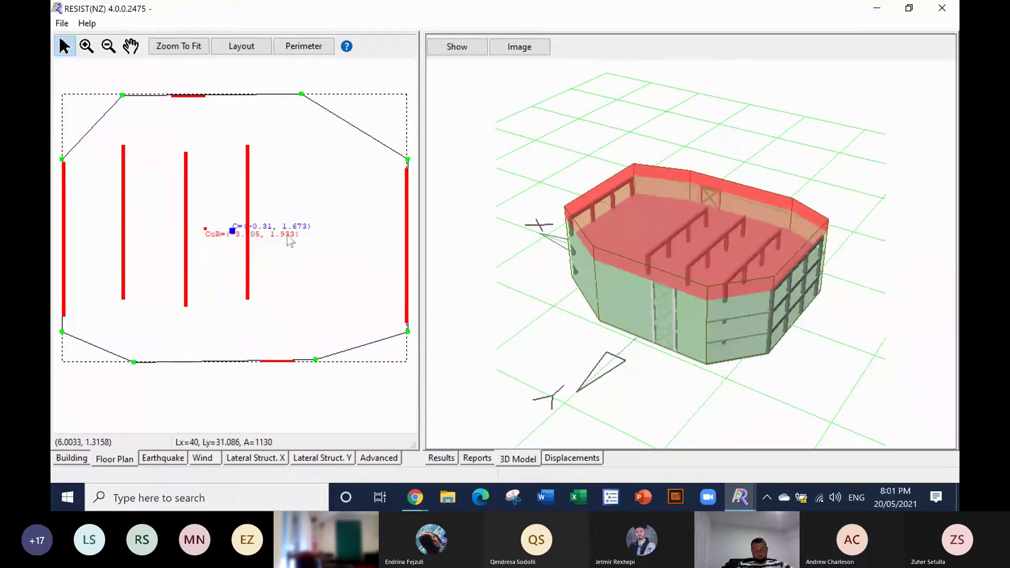
pyautogui.rightClick(312, 222)
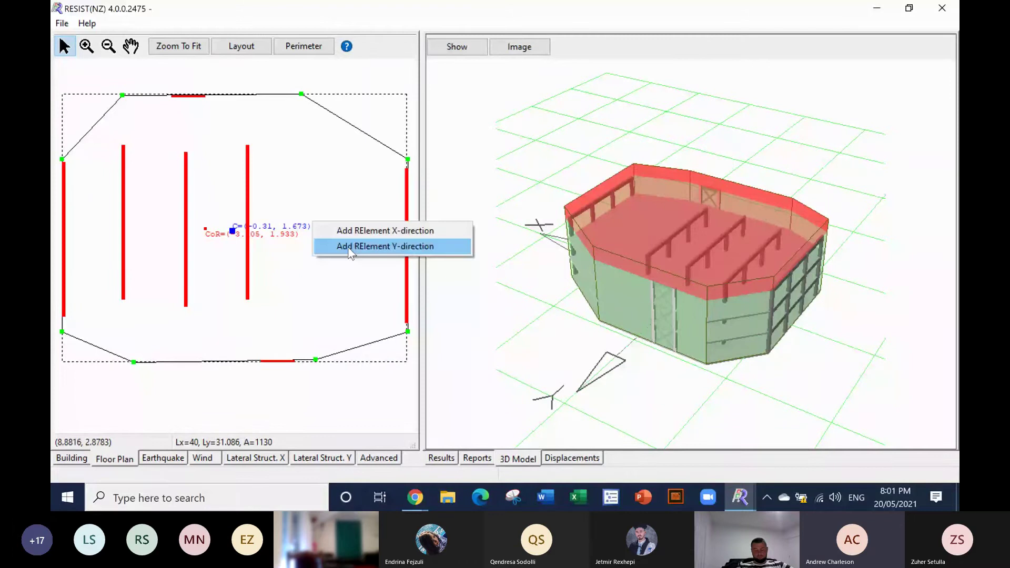
pyautogui.click(349, 248)
pyautogui.rightClick(357, 228)
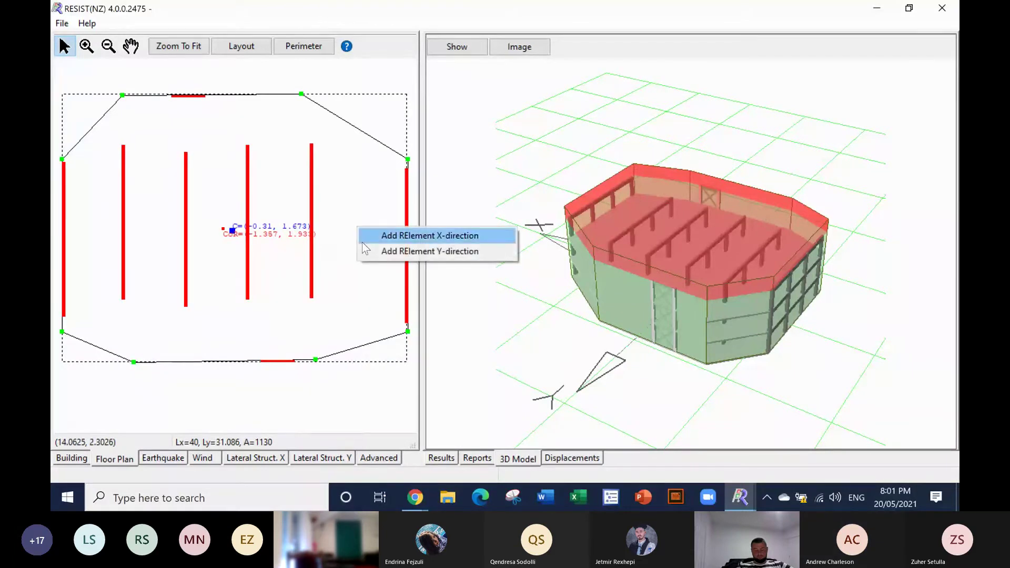
pyautogui.click(378, 251)
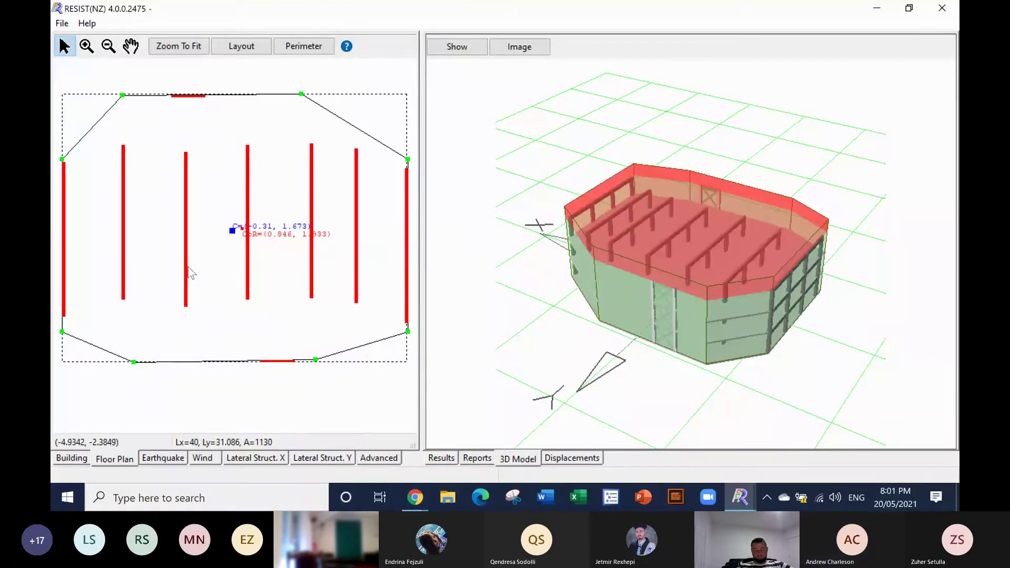
# Step: Shift the first and fourth interior Y-direction frames slightly on the floor plan to line them up with their neighbours
pyautogui.click(124, 283)
pyautogui.moveTo(124, 283); pyautogui.dragTo(128, 289)
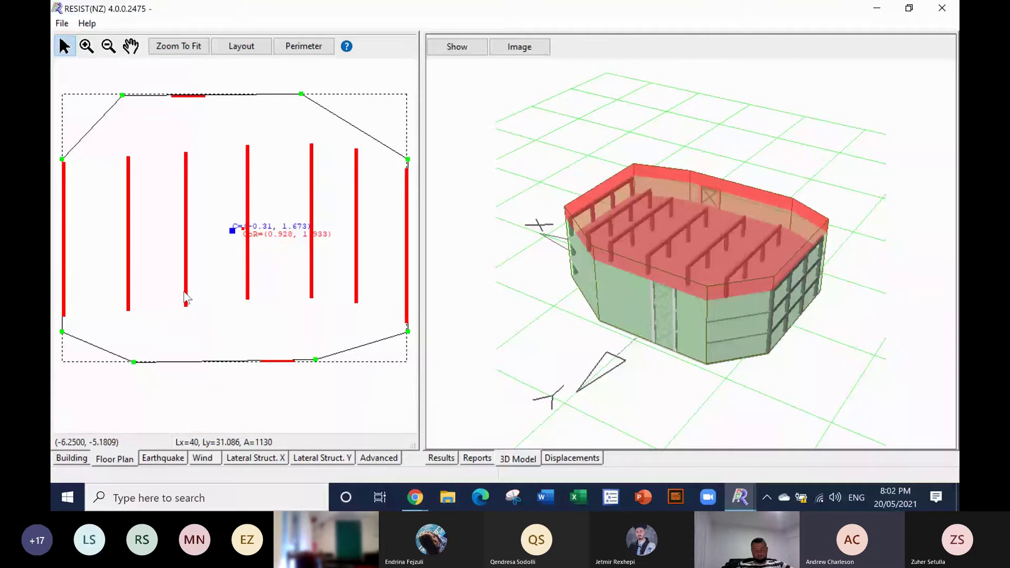
pyautogui.moveTo(311, 291); pyautogui.dragTo(312, 297)
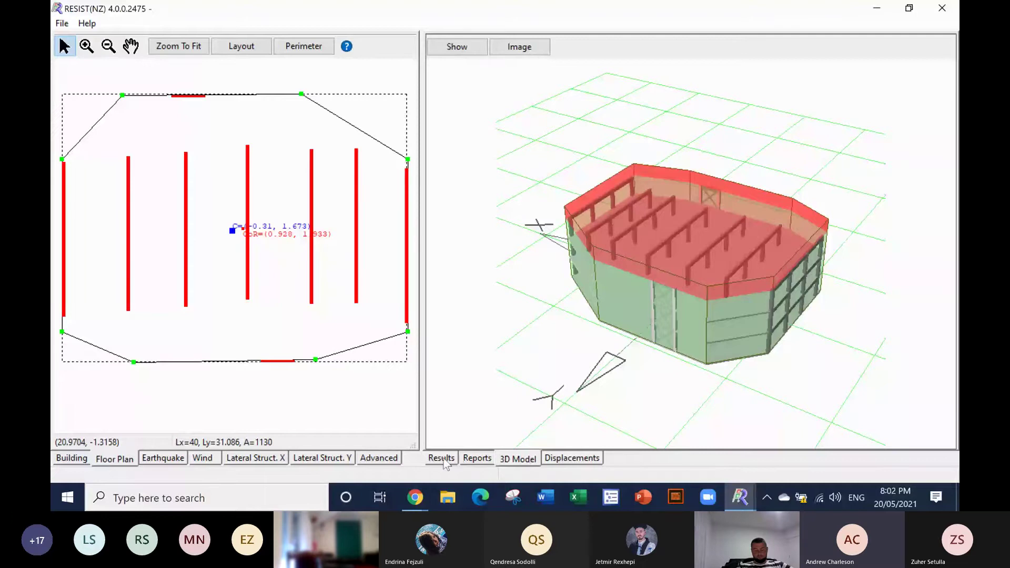
# Step: Check the number of Y-direction moment frames and the wind and earthquake results in both directions
pyautogui.click(322, 458)
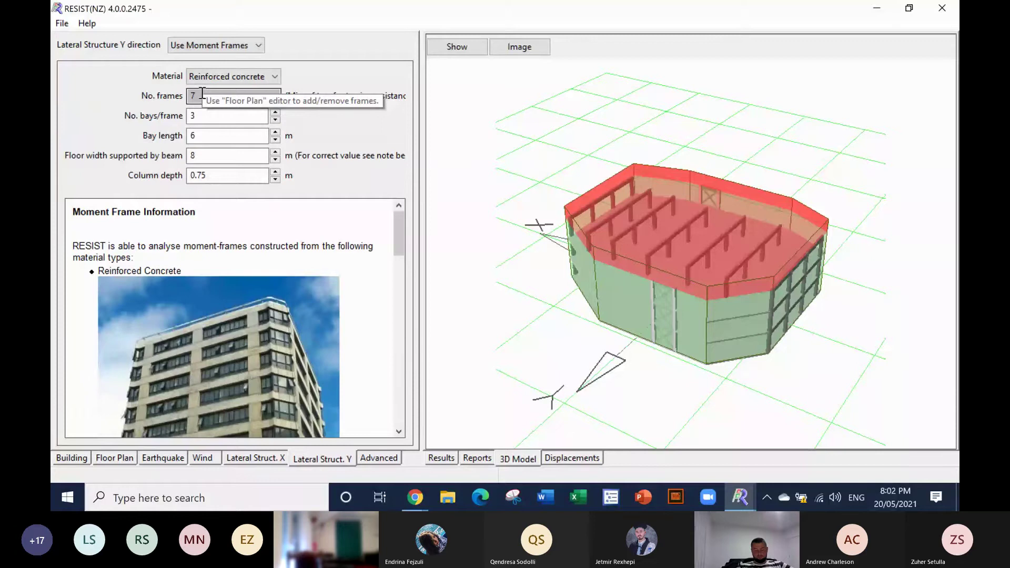
pyautogui.click(446, 459)
pyautogui.moveTo(601, 381)
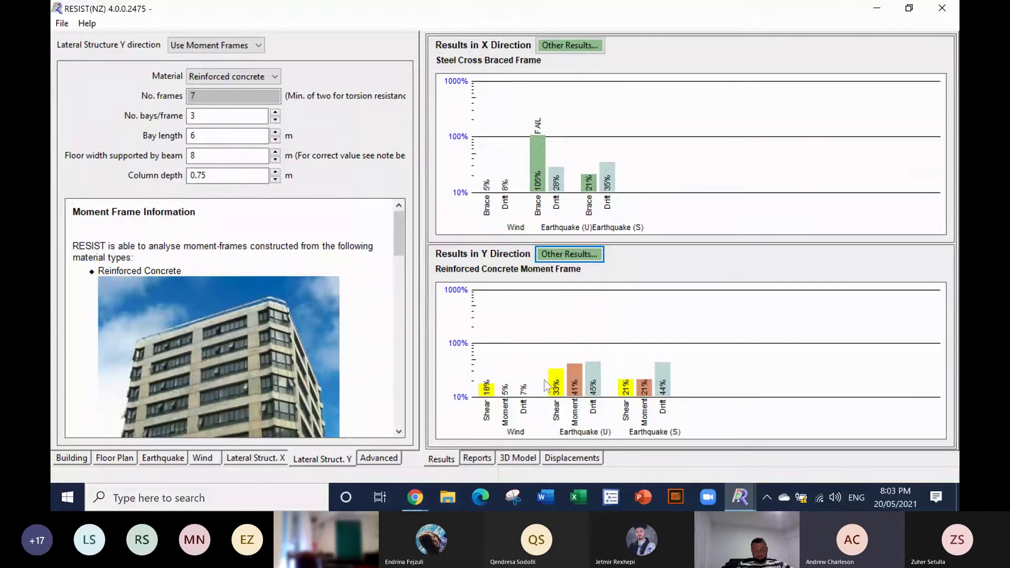
# Step: Reduce the Y-direction moment frames' column depth to 0.55 m, trying 0.5 m as well and comparing the results
pyautogui.click(206, 173)
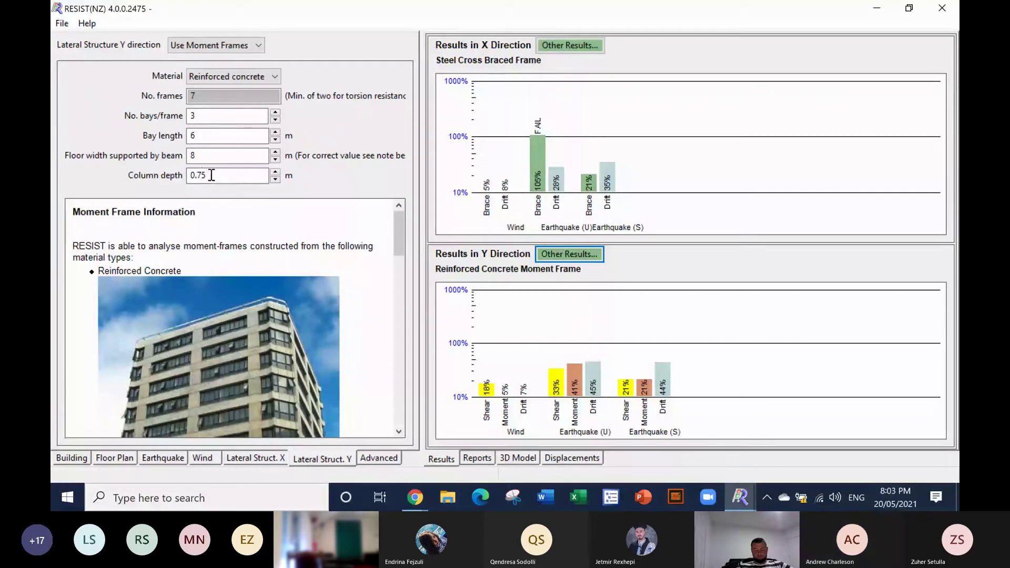
pyautogui.click(275, 179)
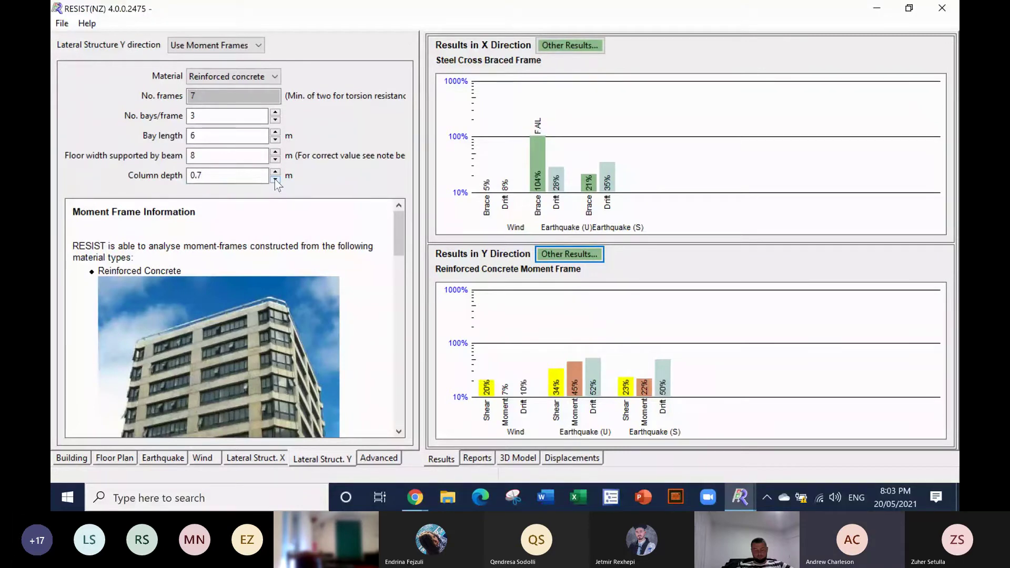
pyautogui.click(275, 179)
pyautogui.click(275, 179)
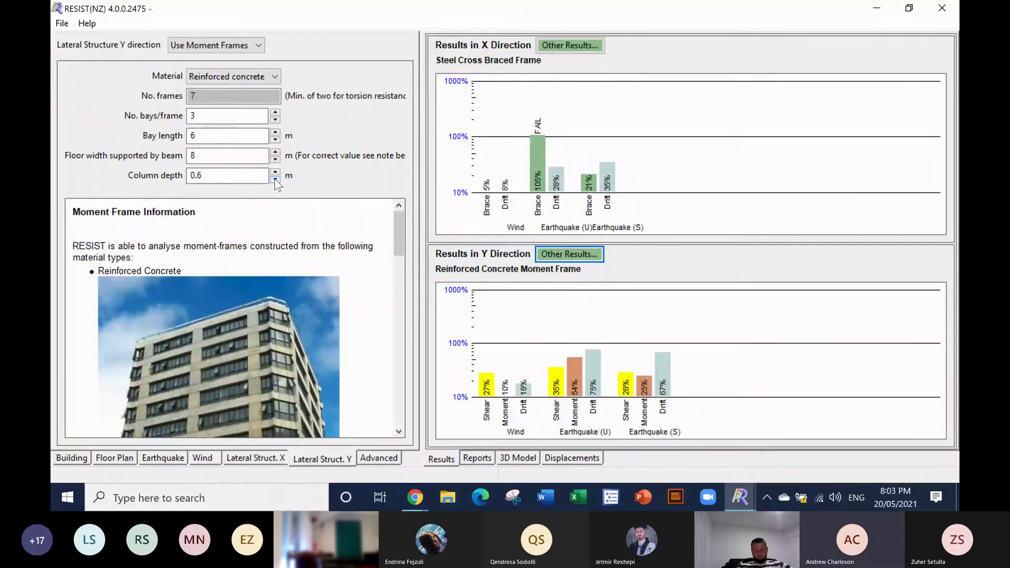
pyautogui.click(275, 179)
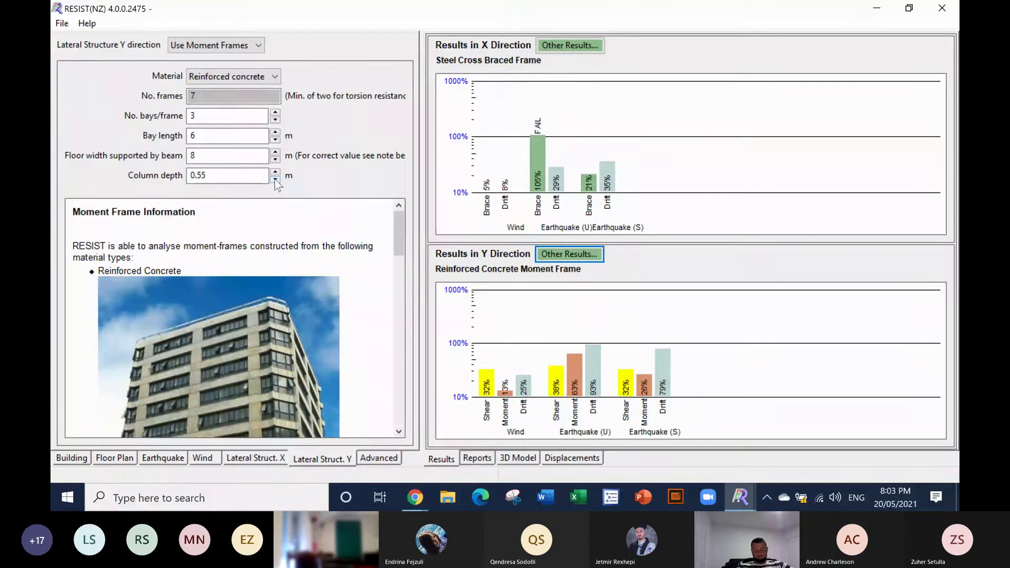
pyautogui.click(275, 179)
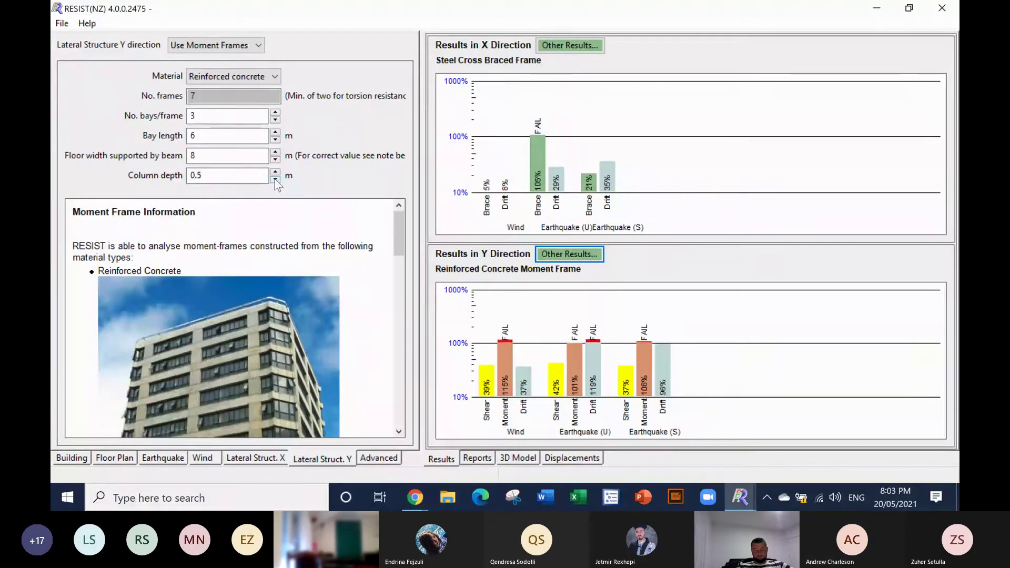
pyautogui.click(275, 172)
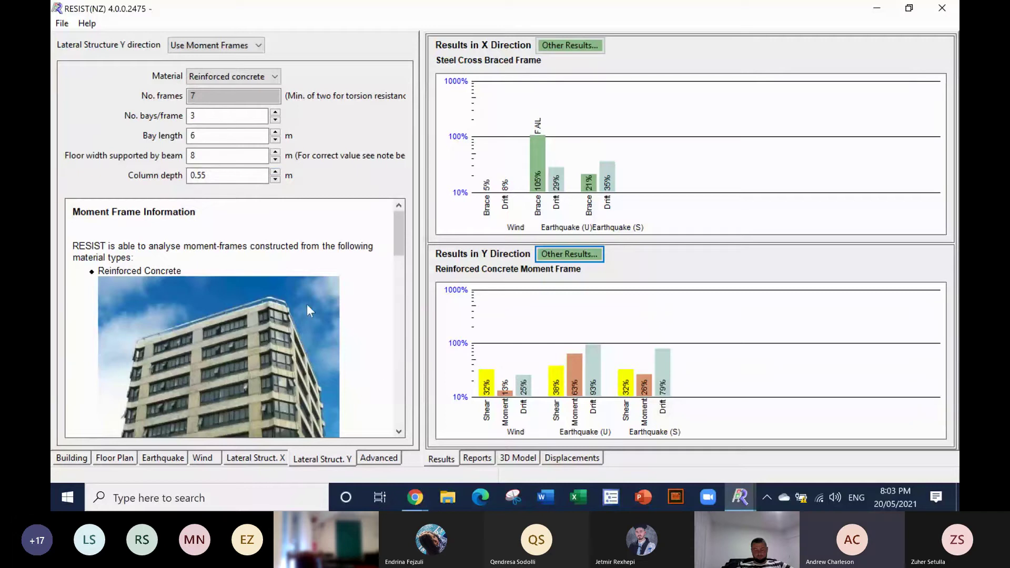
# Step: Examine the interior moment frames and the braced bays on the 3D model from several angles
pyautogui.click(510, 459)
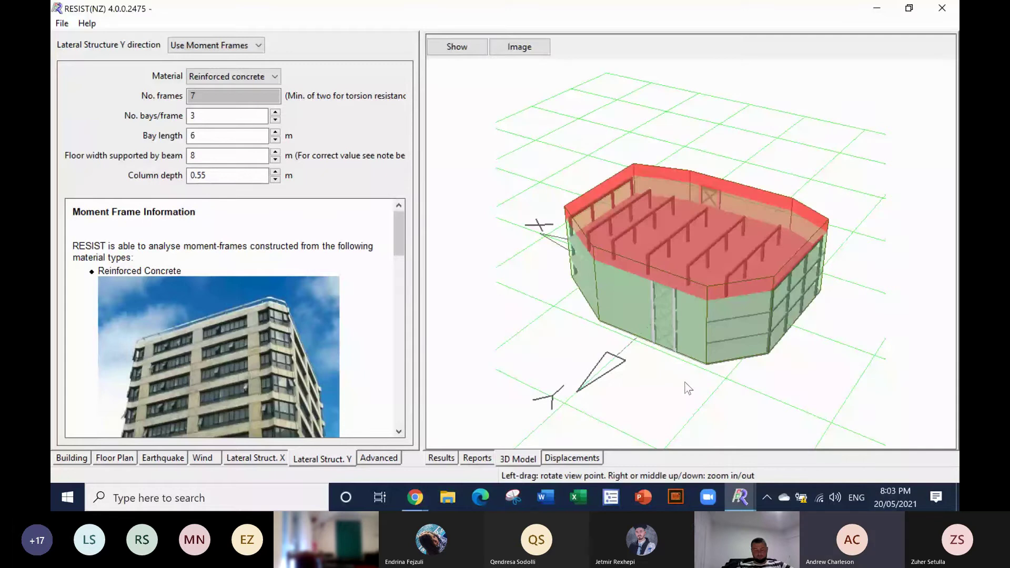
pyautogui.moveTo(685, 389); pyautogui.dragTo(606, 378)
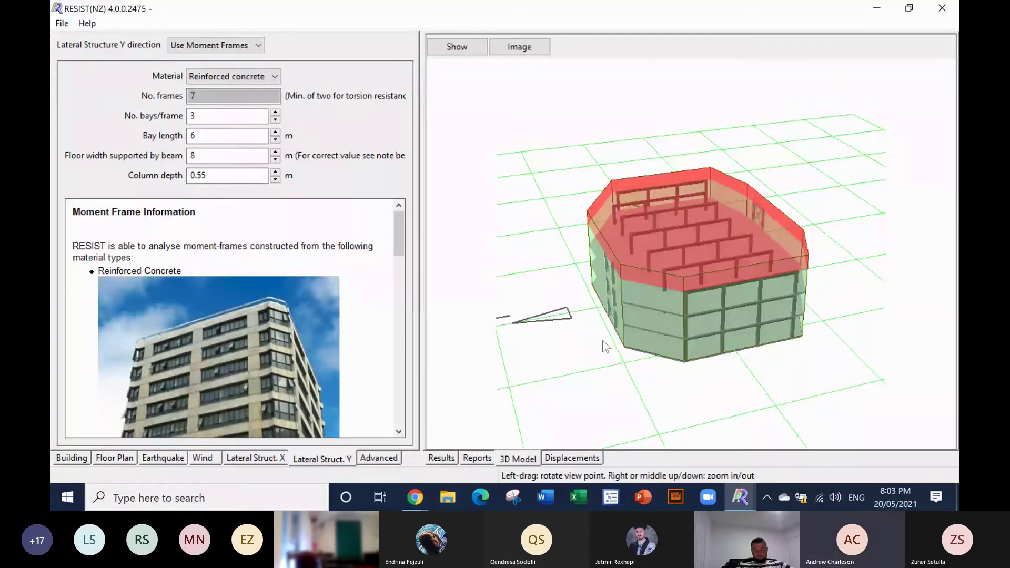
pyautogui.moveTo(606, 347); pyautogui.dragTo(605, 354)
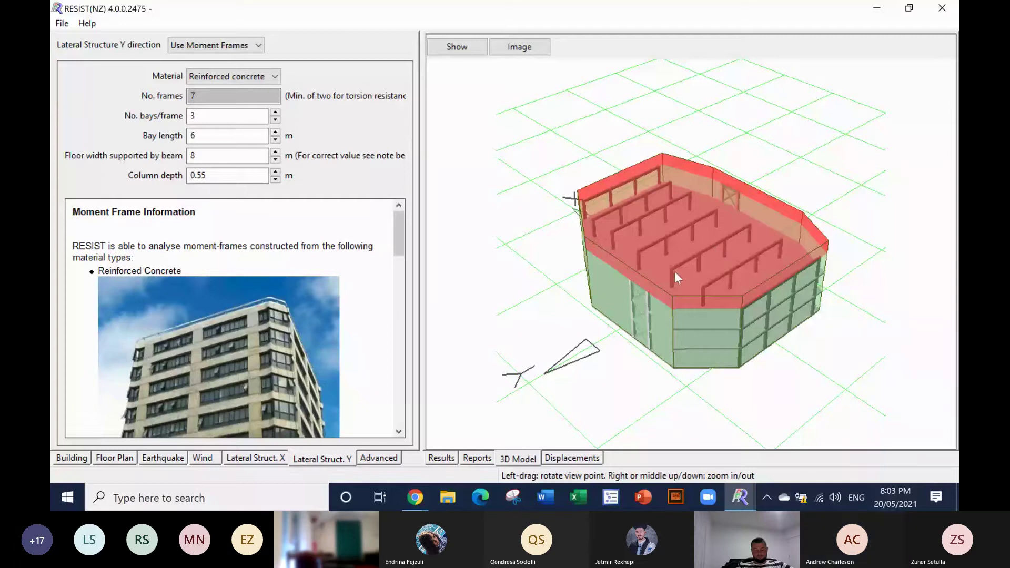
pyautogui.moveTo(674, 272); pyautogui.dragTo(595, 313)
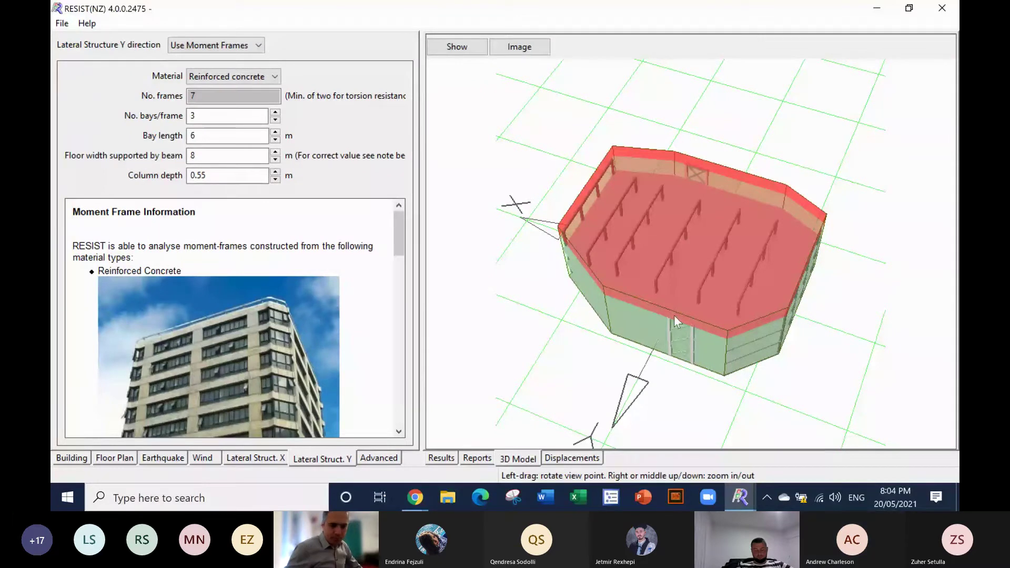
# Step: Move both X-direction braced frames from the perimeter to the middle of the plan, close together between the second and third interior frames, and check the results
pyautogui.click(113, 459)
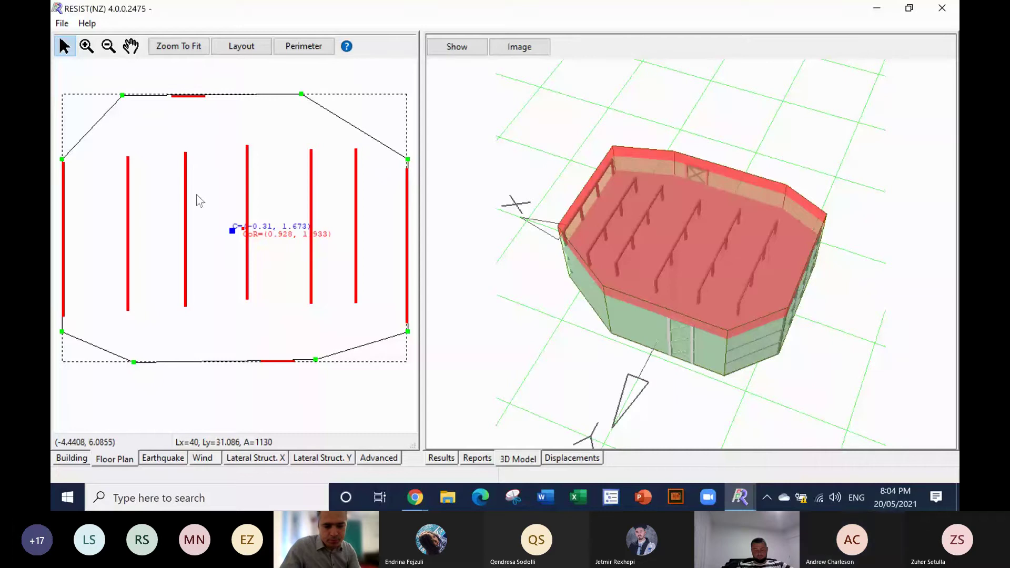
pyautogui.moveTo(183, 96); pyautogui.dragTo(221, 169)
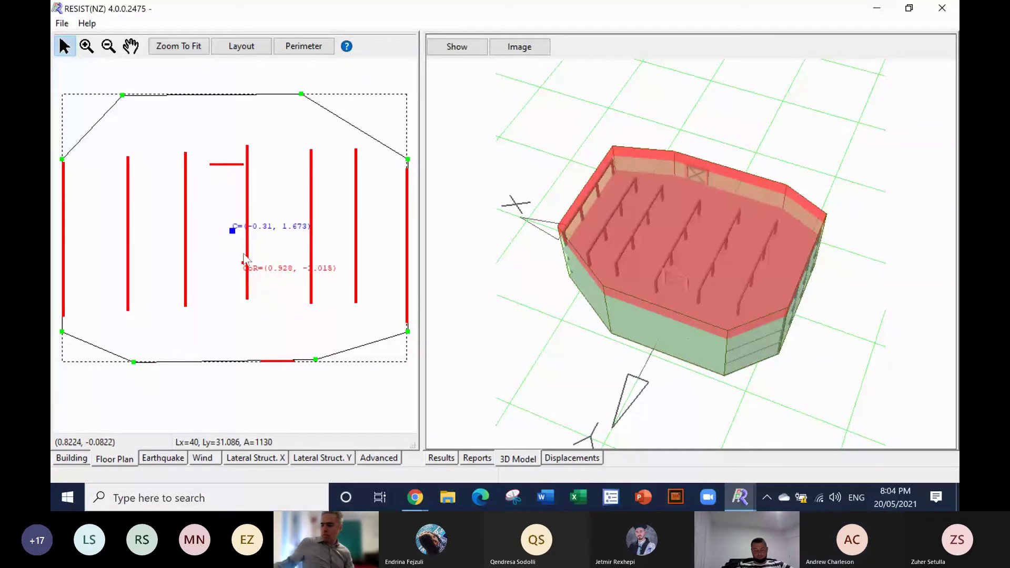
pyautogui.moveTo(277, 361); pyautogui.dragTo(221, 285)
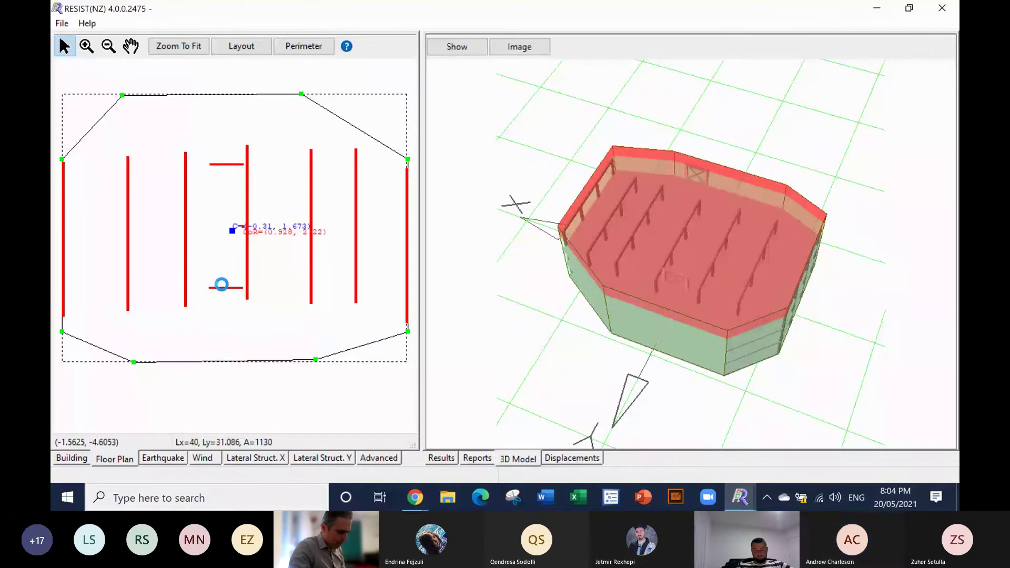
pyautogui.moveTo(221, 285); pyautogui.dragTo(221, 278)
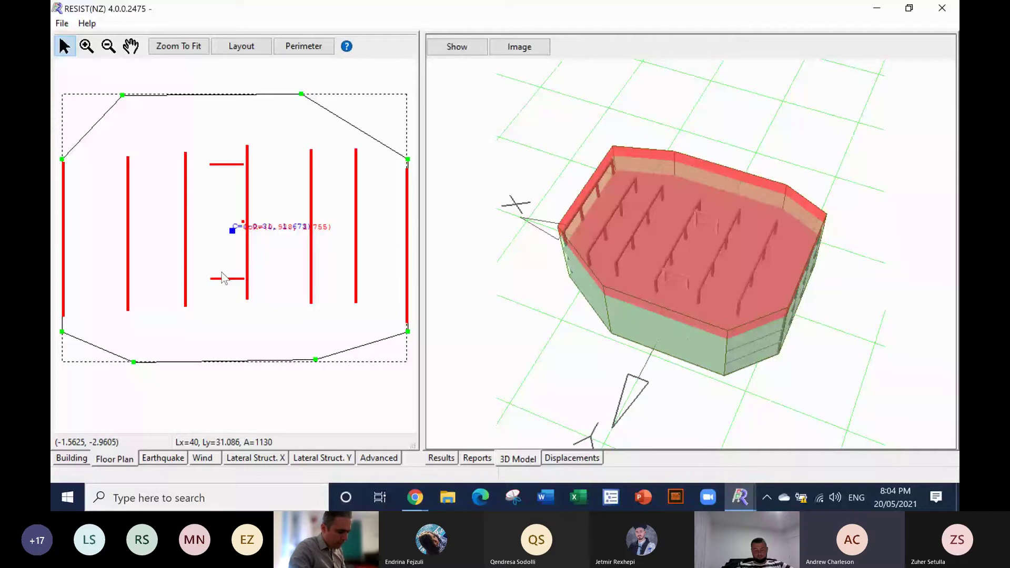
pyautogui.click(226, 164)
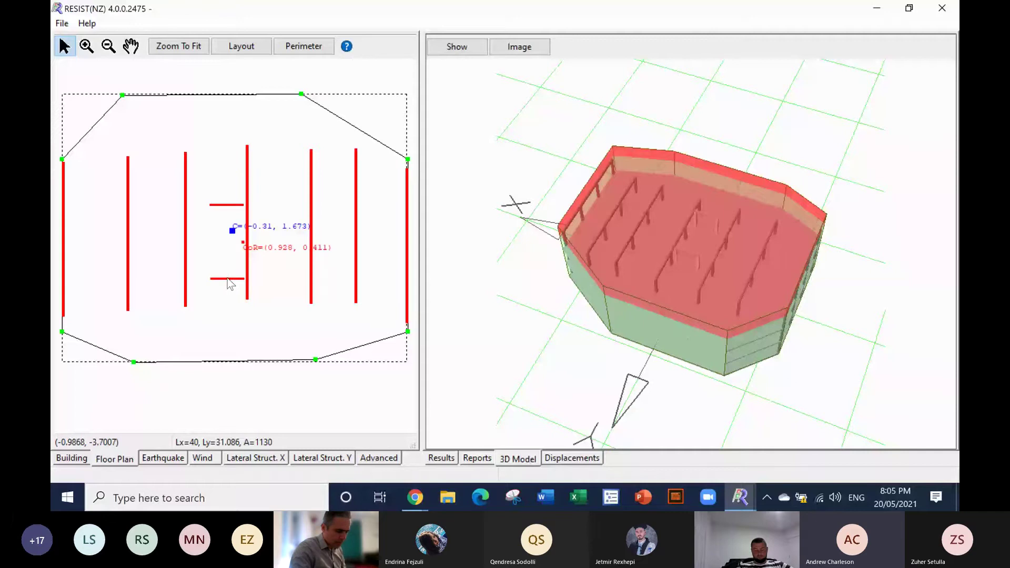
pyautogui.moveTo(228, 279); pyautogui.dragTo(231, 252)
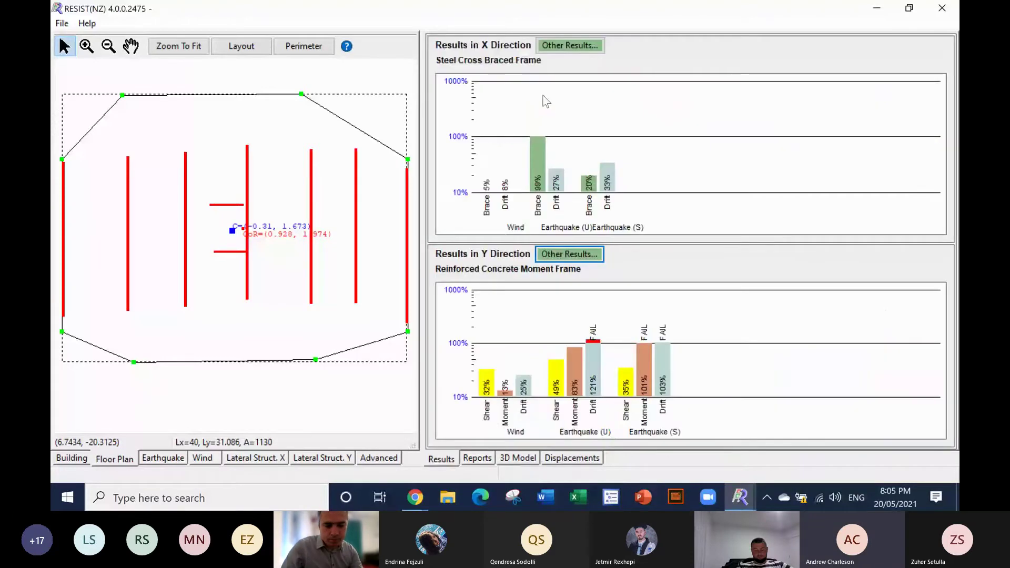
# Step: Review the other X-direction results and move the upper braced frame farther from the lower one on the floor plan
pyautogui.click(575, 51)
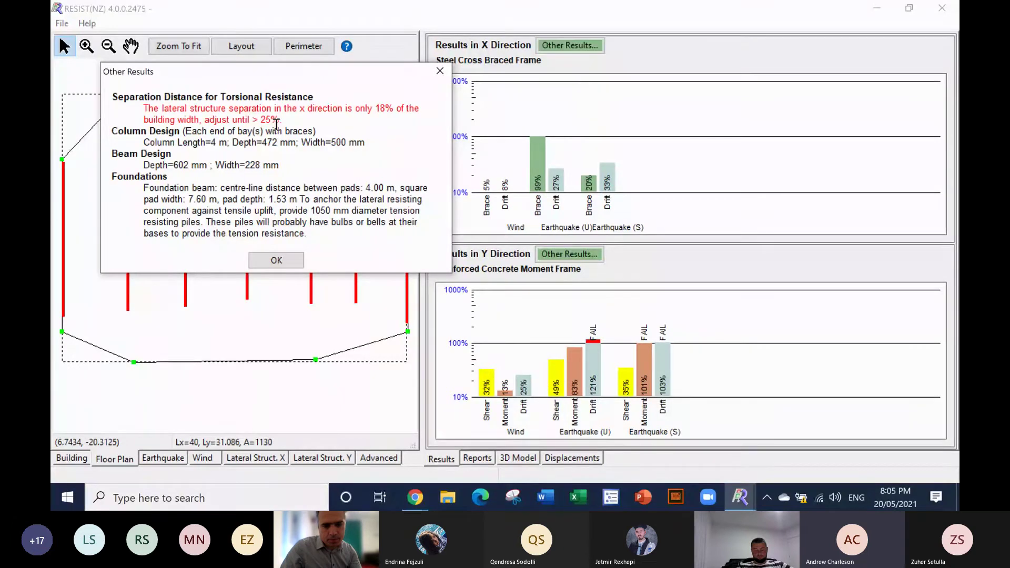
pyautogui.click(276, 261)
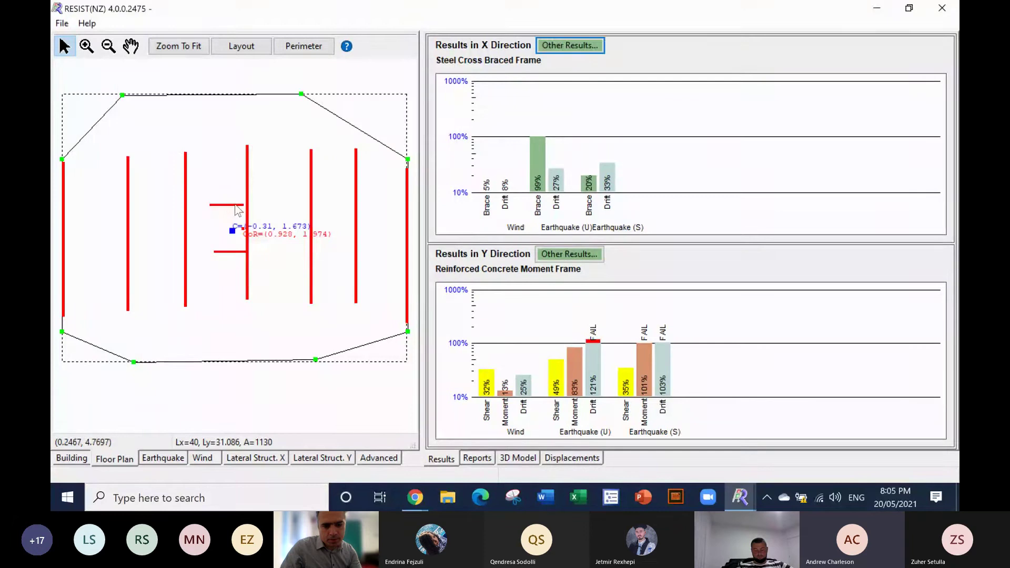
pyautogui.moveTo(236, 206); pyautogui.dragTo(239, 183)
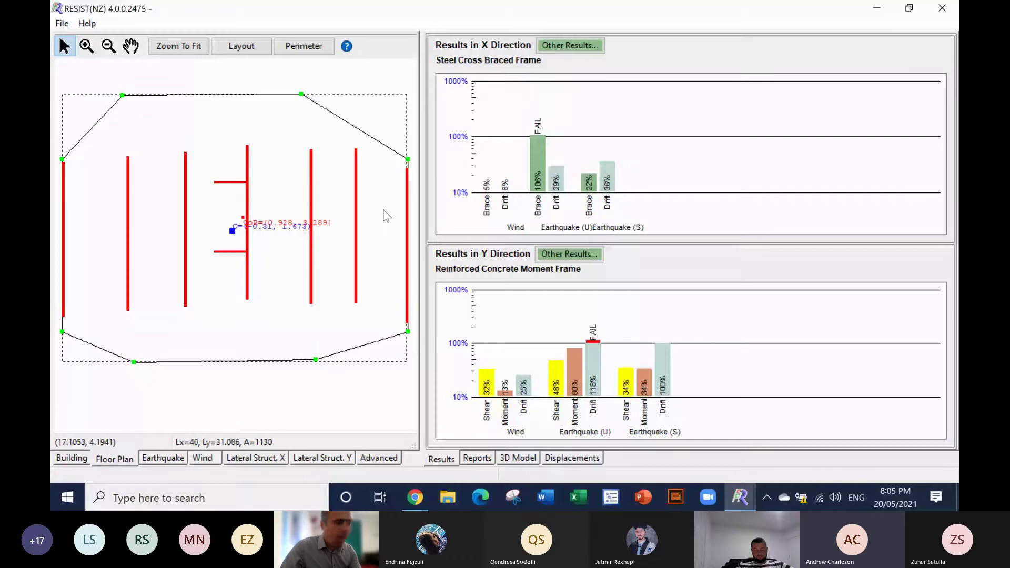
# Step: Move both X-direction braced frames from the plan's interior out to opposite perimeter edges on the floor plan
pyautogui.moveTo(238, 184)
pyautogui.mouseDown()
pyautogui.moveTo(237, 198)
pyautogui.moveTo(240, 183)
pyautogui.mouseUp()
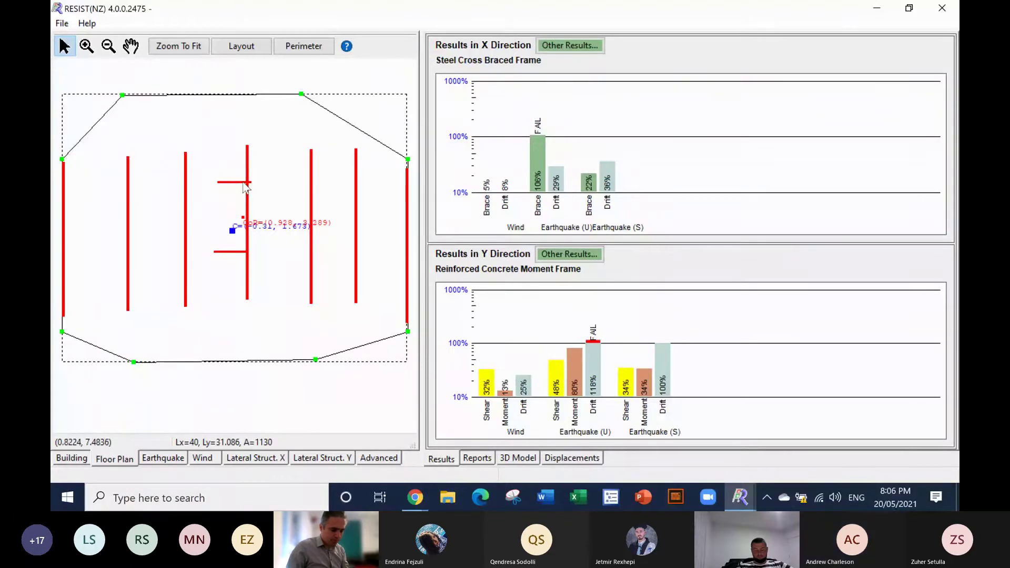
pyautogui.moveTo(244, 183); pyautogui.dragTo(281, 128)
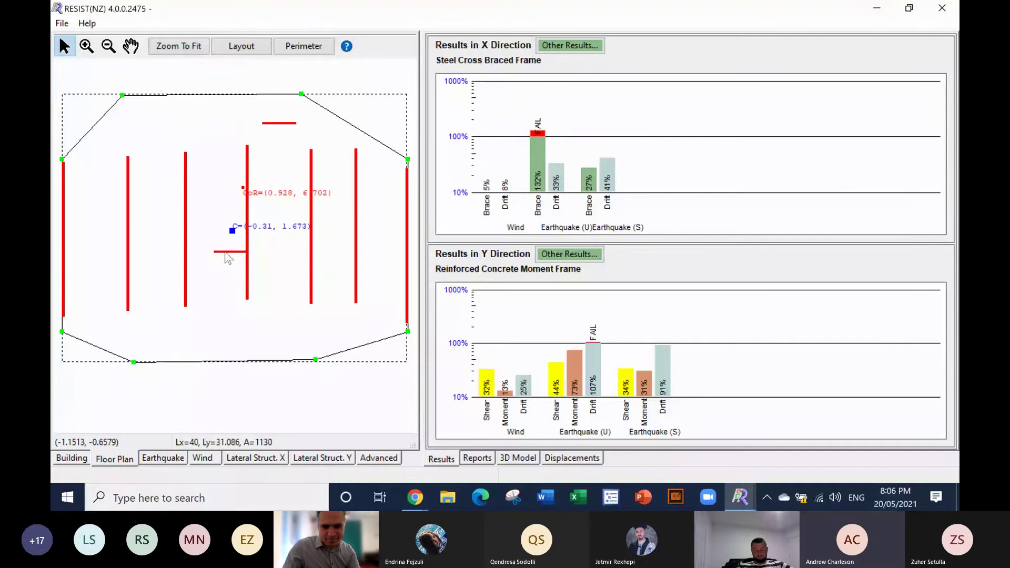
pyautogui.moveTo(227, 253); pyautogui.dragTo(222, 360)
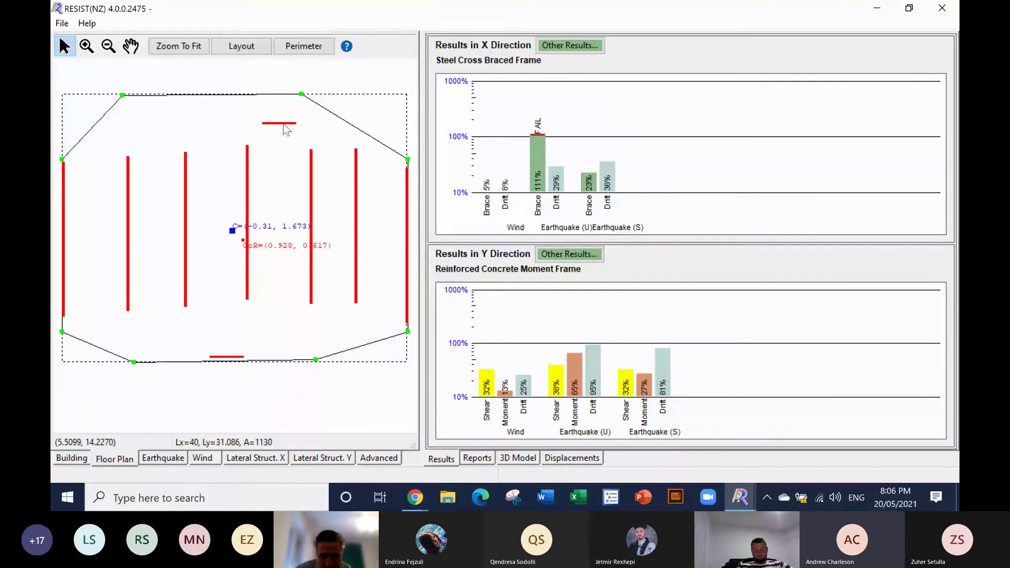
pyautogui.click(280, 118)
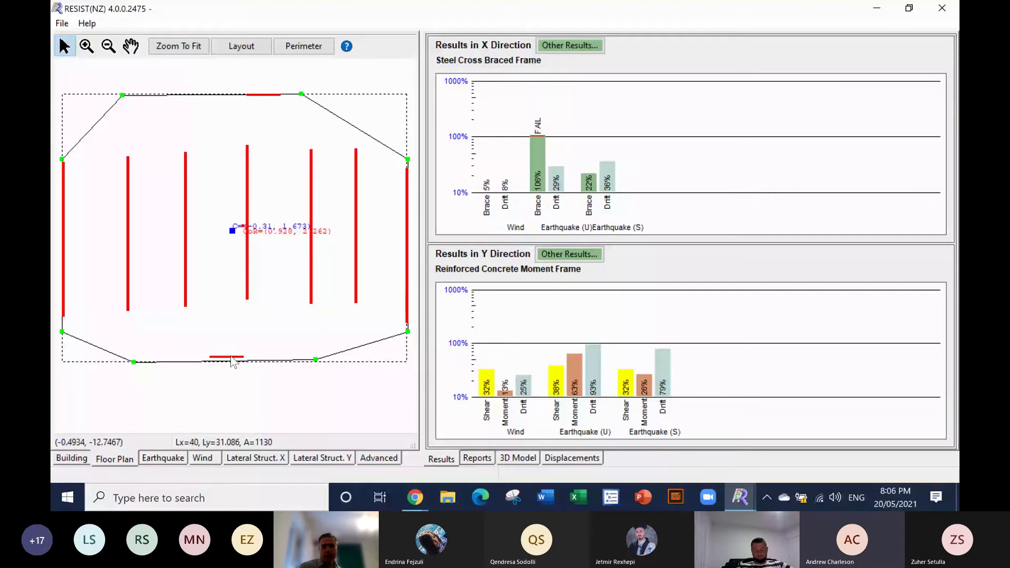
pyautogui.moveTo(232, 359); pyautogui.dragTo(256, 369)
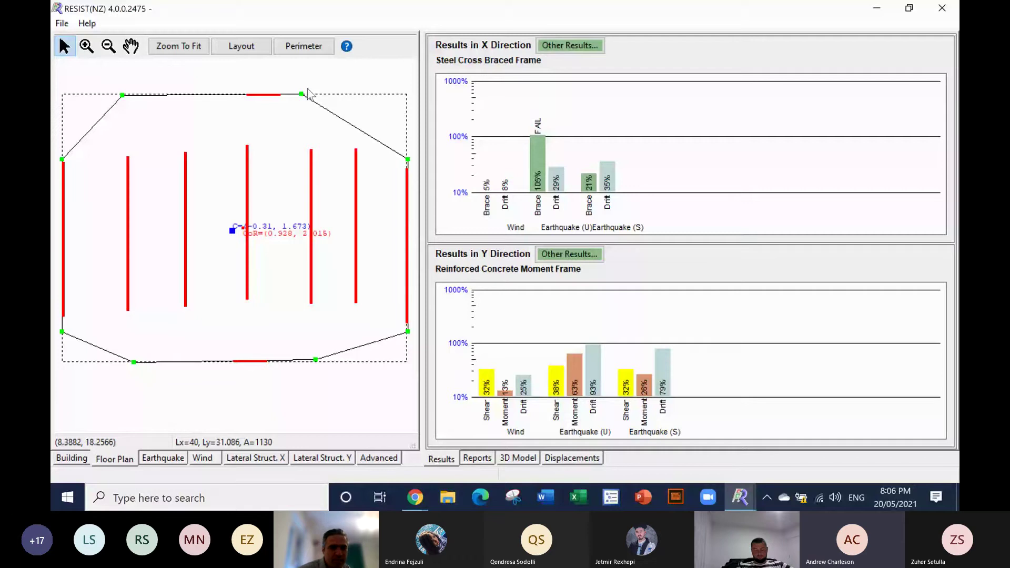
# Step: Increase the X-direction braced frames' brace size to 0.4 m, trying 0.37 m and 0.42 m as well and comparing the results
pyautogui.click(264, 459)
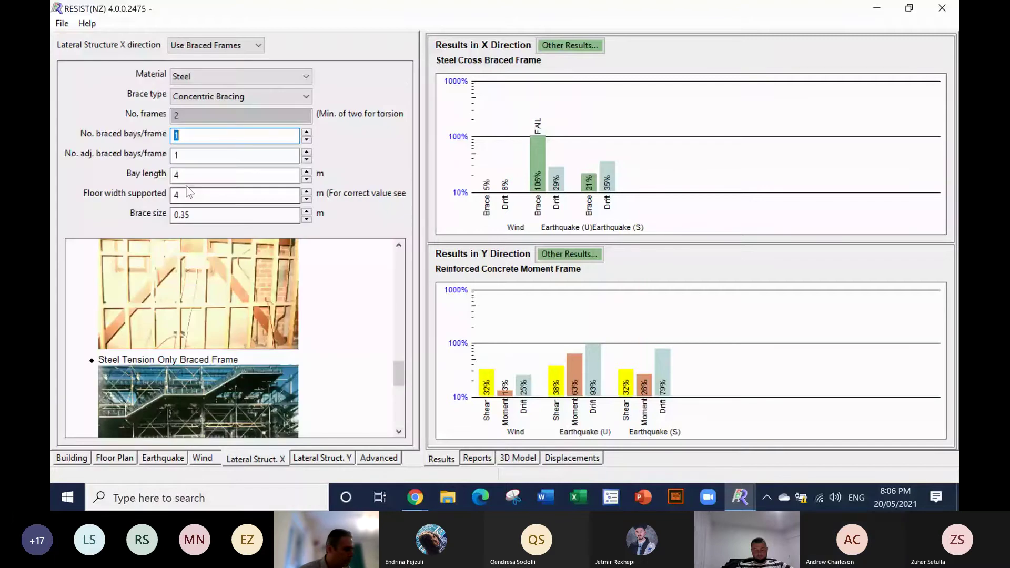
pyautogui.click(193, 215)
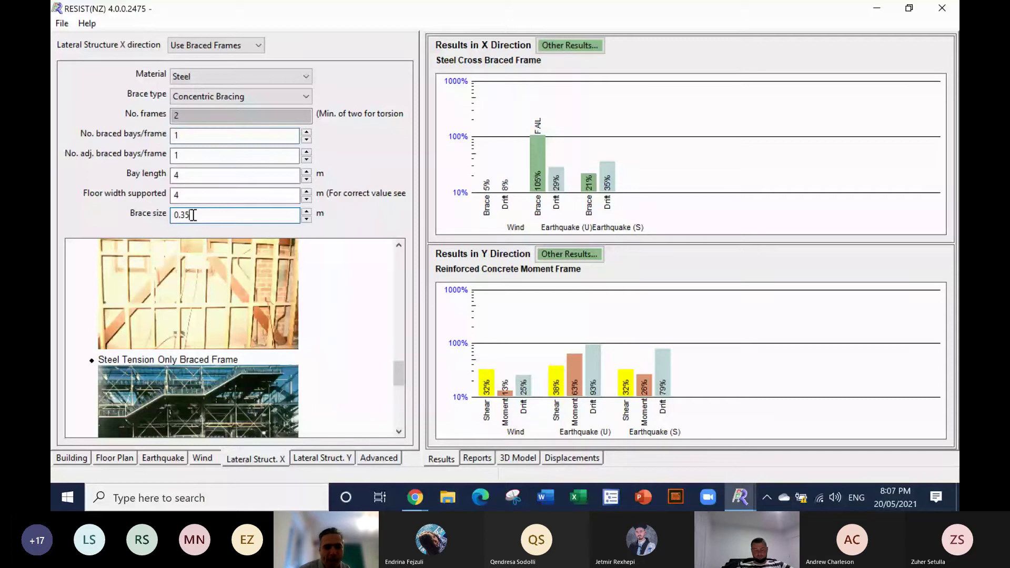
pyautogui.press('BackSpace')
pyautogui.write('7')
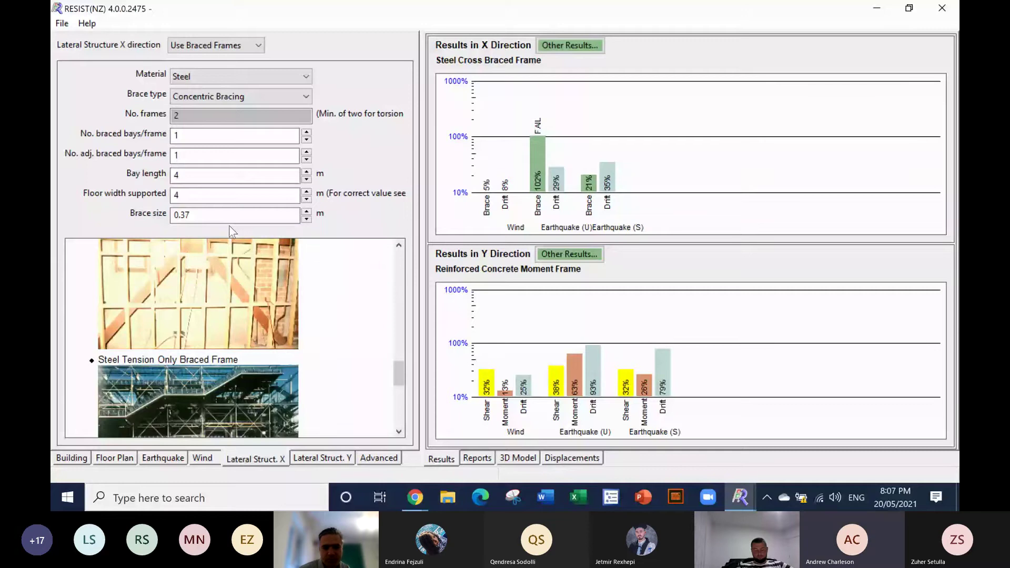
pyautogui.click(306, 210)
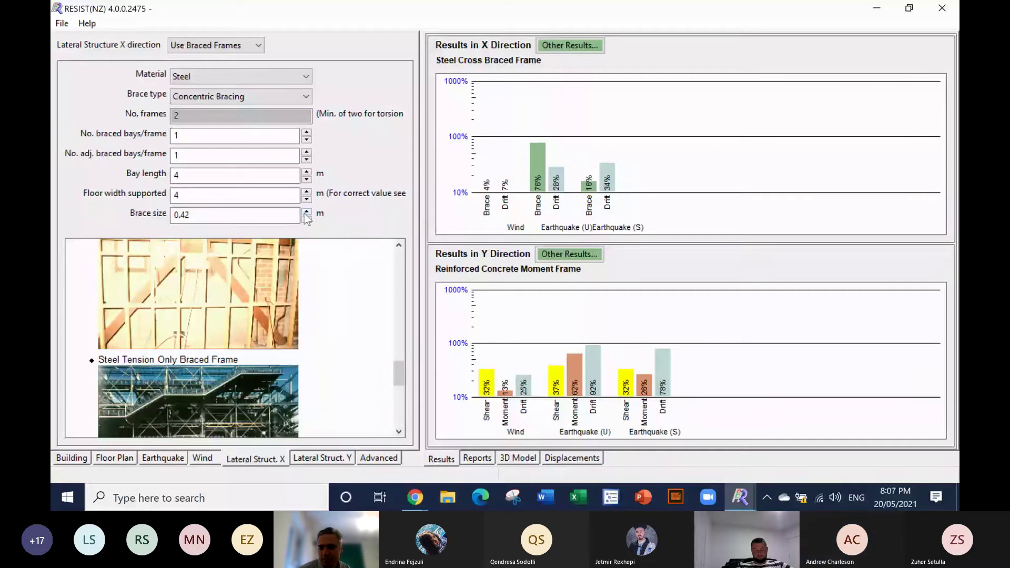
pyautogui.moveTo(252, 214); pyautogui.dragTo(187, 236)
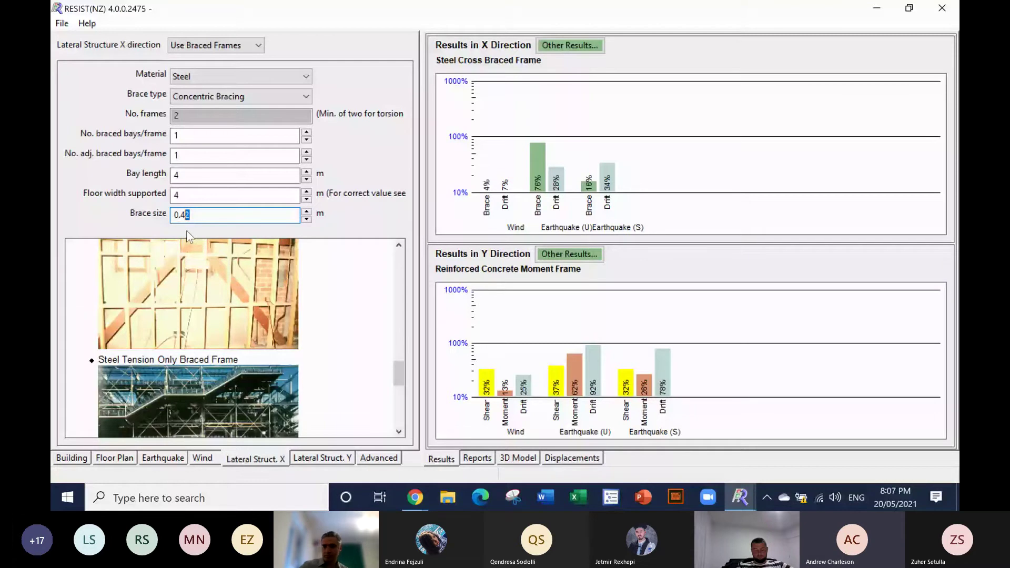
pyautogui.press('BackSpace')
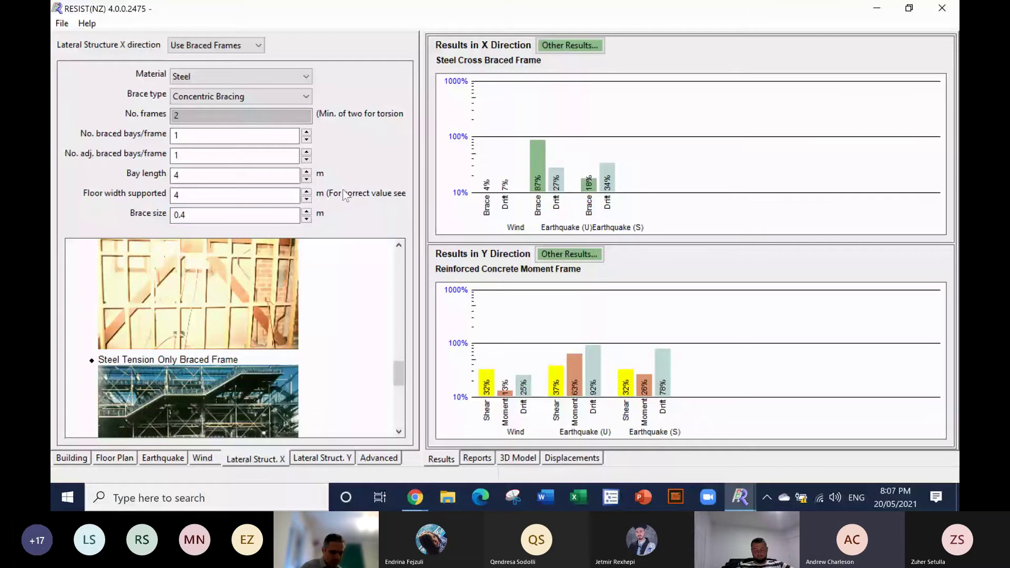
# Step: Examine the perimeter braced bays and the moment frames on the 3D model from several angles
pyautogui.click(518, 457)
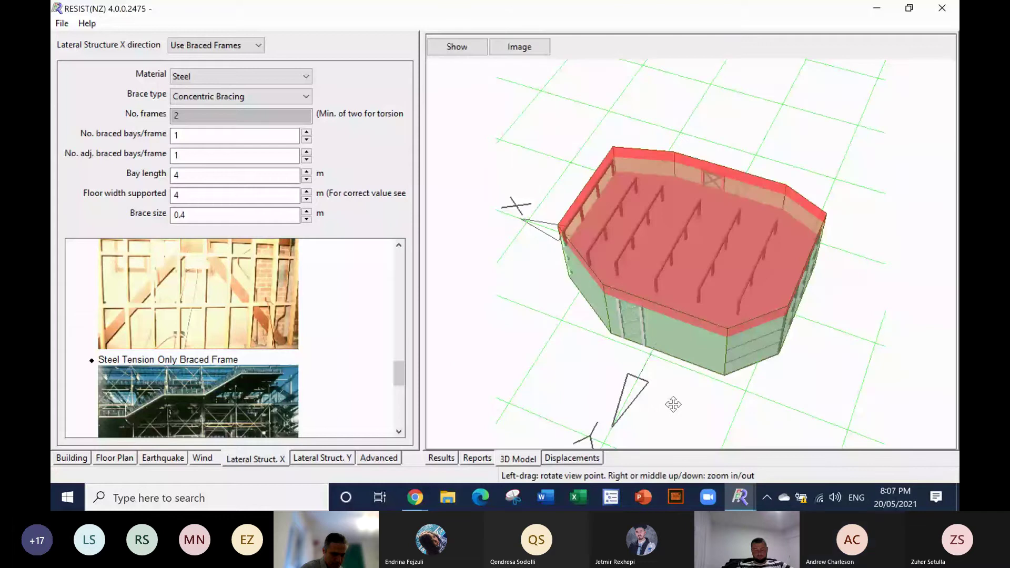
pyautogui.moveTo(673, 404); pyautogui.dragTo(636, 379)
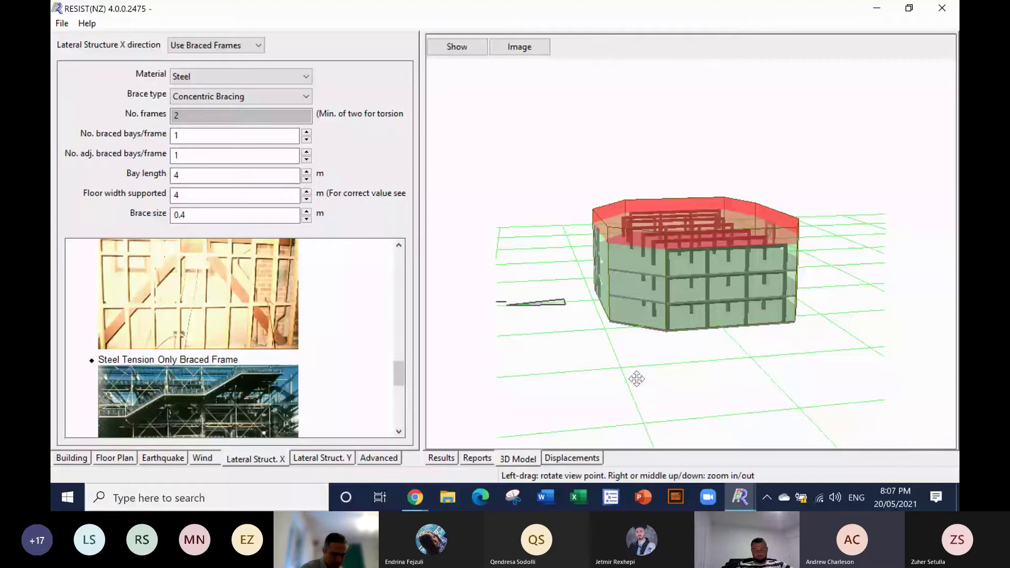
pyautogui.moveTo(637, 379); pyautogui.dragTo(660, 399)
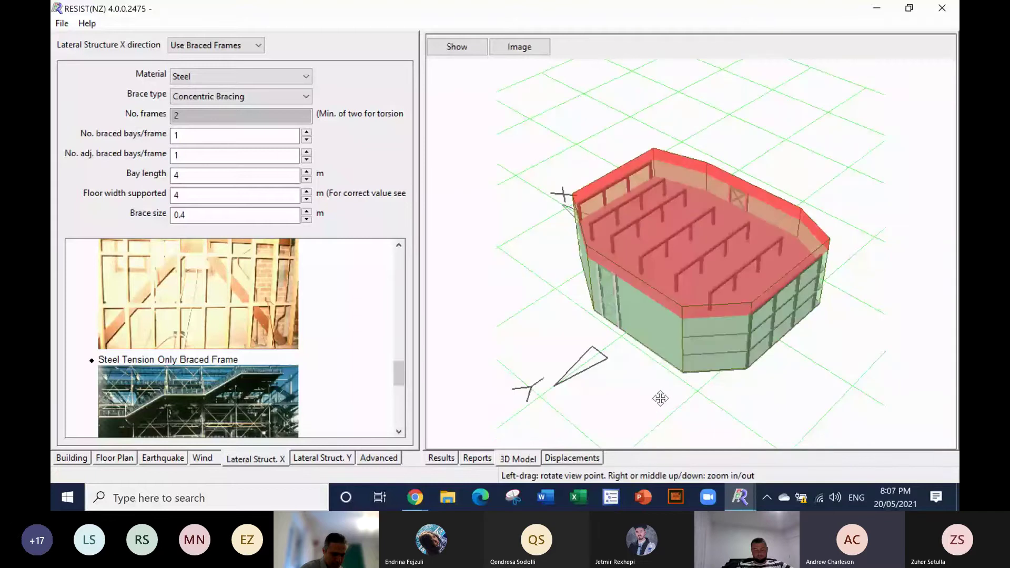
pyautogui.moveTo(661, 398); pyautogui.dragTo(658, 399)
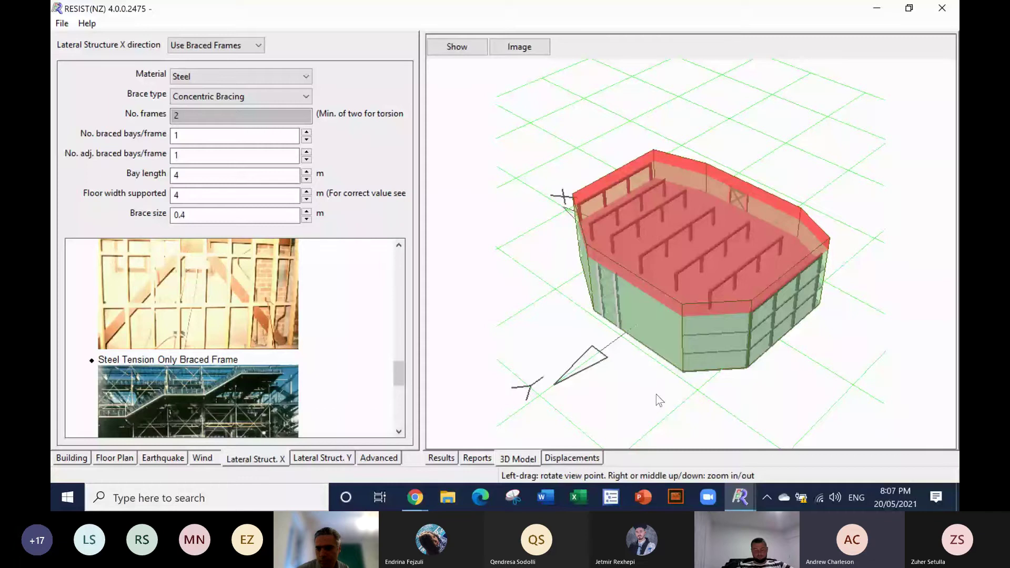
pyautogui.moveTo(656, 395); pyautogui.dragTo(735, 388)
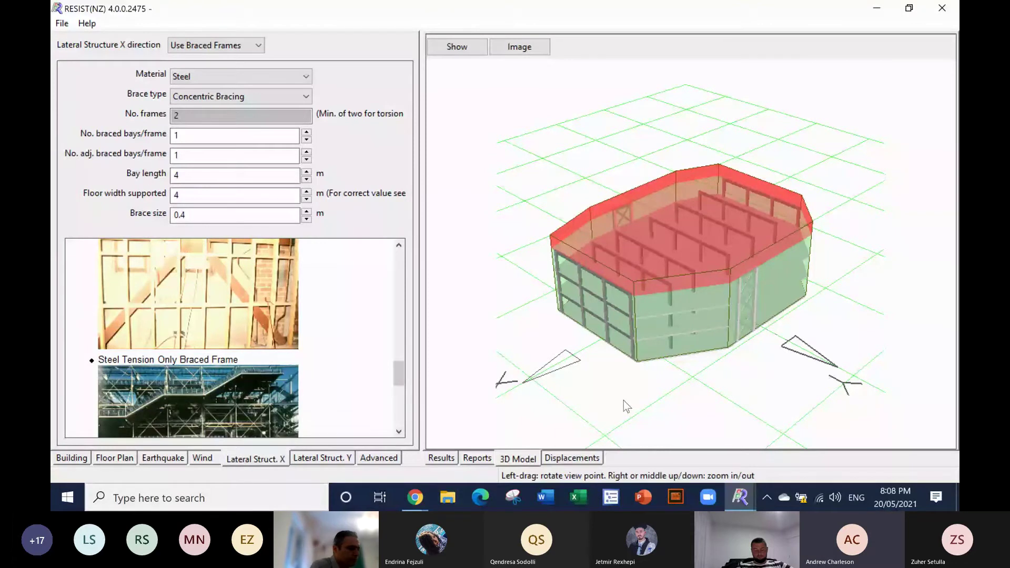
pyautogui.moveTo(623, 400); pyautogui.dragTo(615, 391)
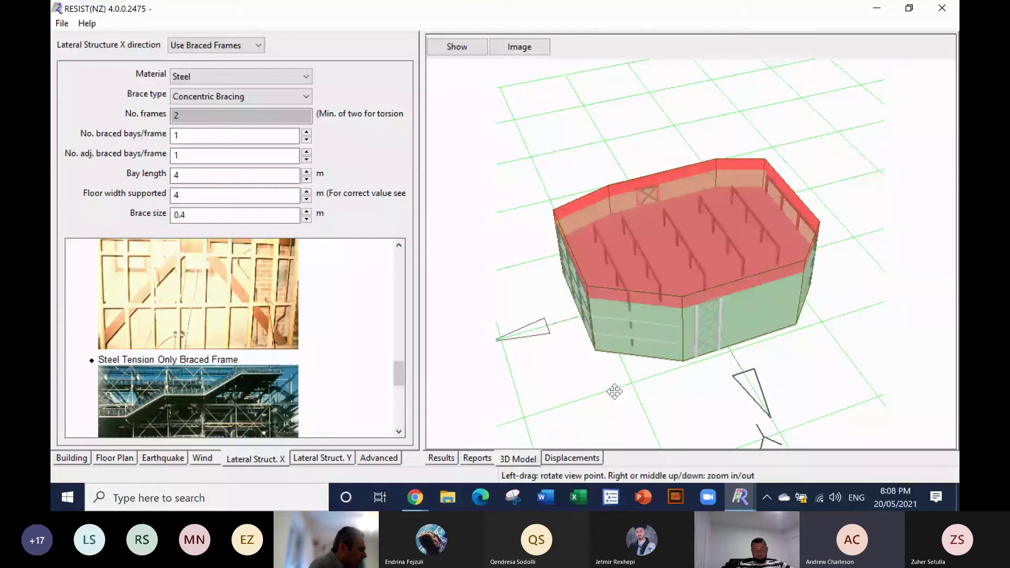
pyautogui.moveTo(615, 392); pyautogui.dragTo(614, 383)
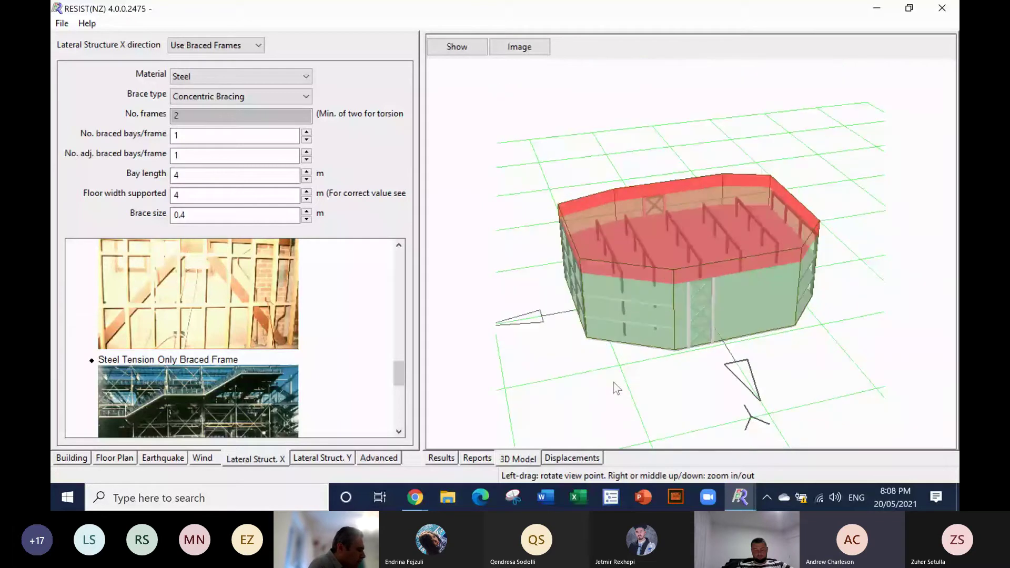
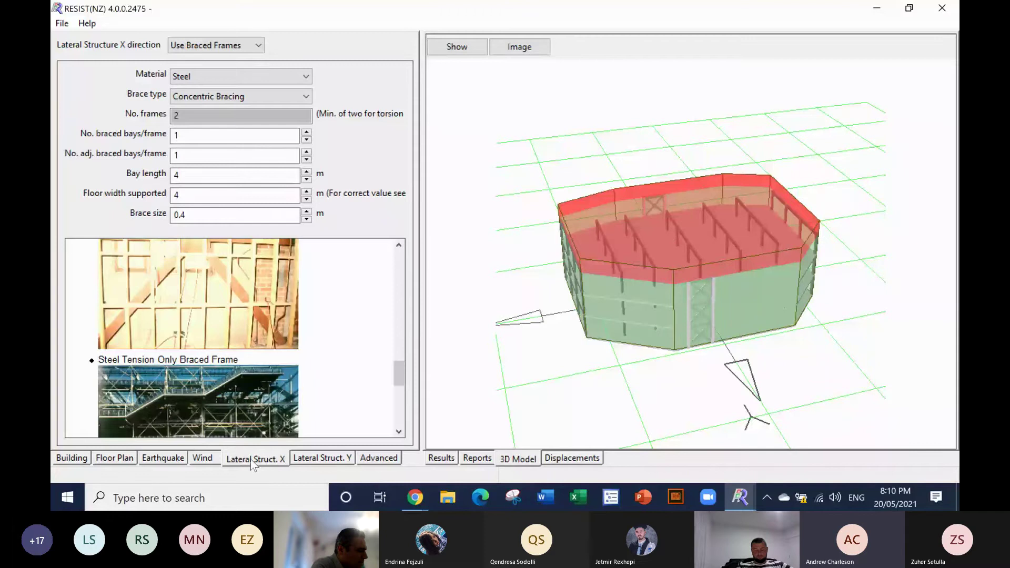
# Step: Delete the five interior Y-direction moment frames and shift the lower braced frame toward the middle of its perimeter edge
pyautogui.click(115, 458)
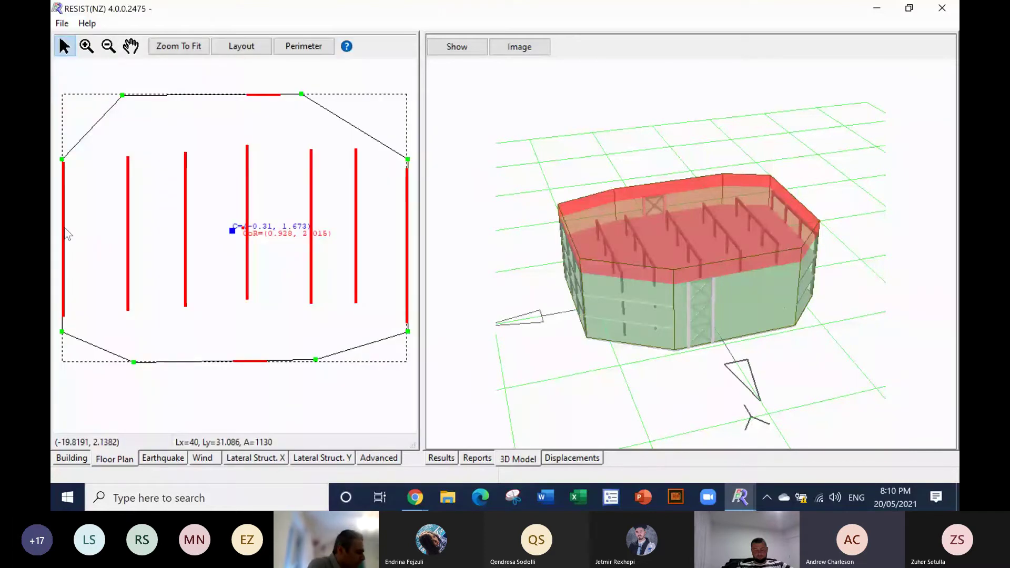
pyautogui.rightClick(132, 233)
pyautogui.click(158, 238)
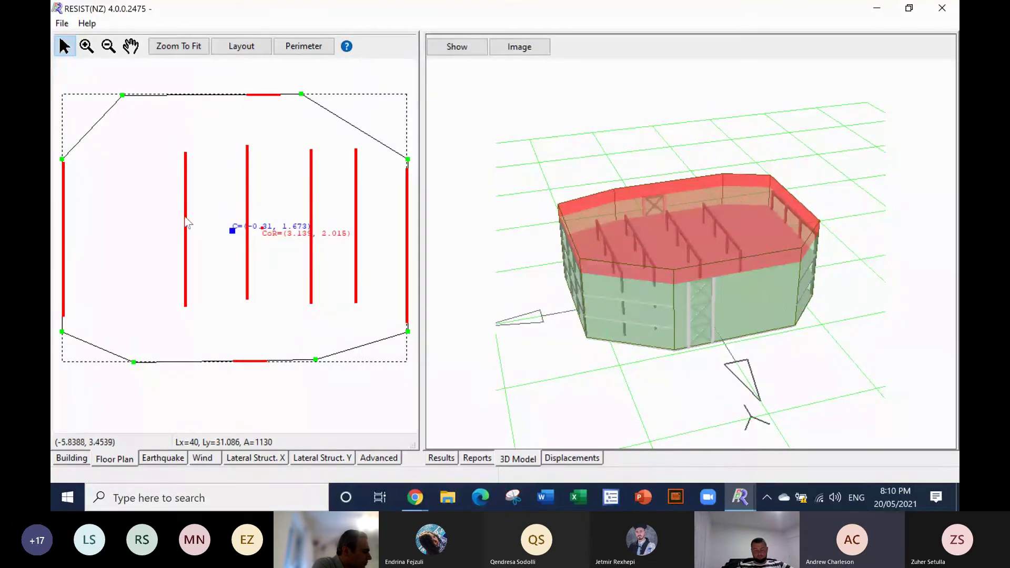
pyautogui.rightClick(187, 223)
pyautogui.click(214, 227)
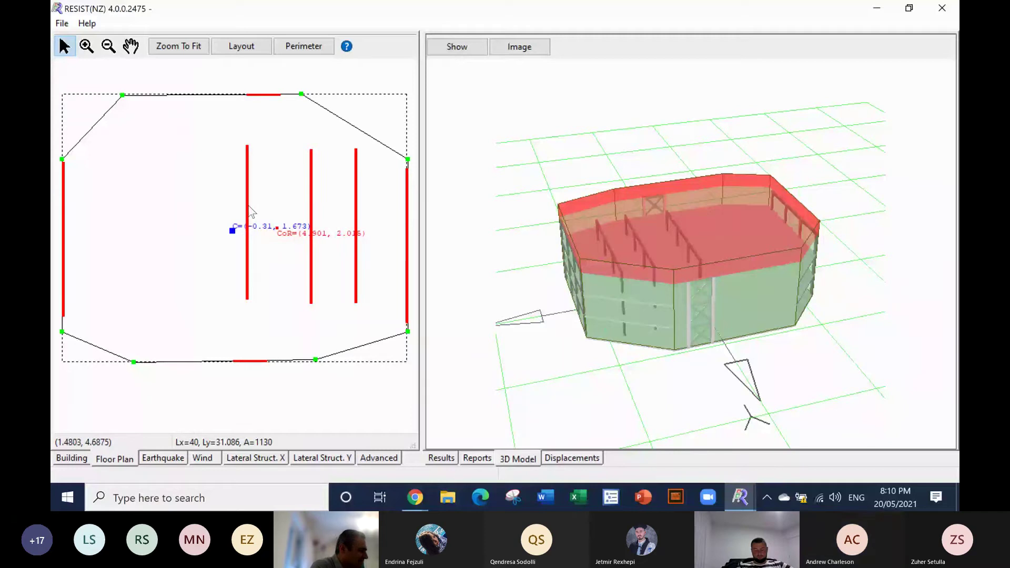
pyautogui.rightClick(251, 210)
pyautogui.click(315, 213)
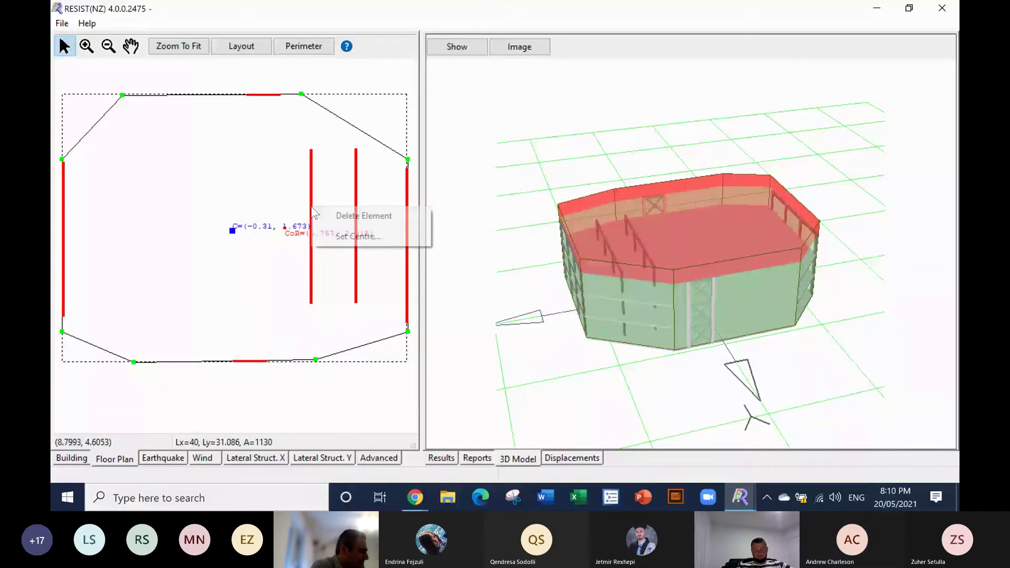
pyautogui.rightClick(357, 210)
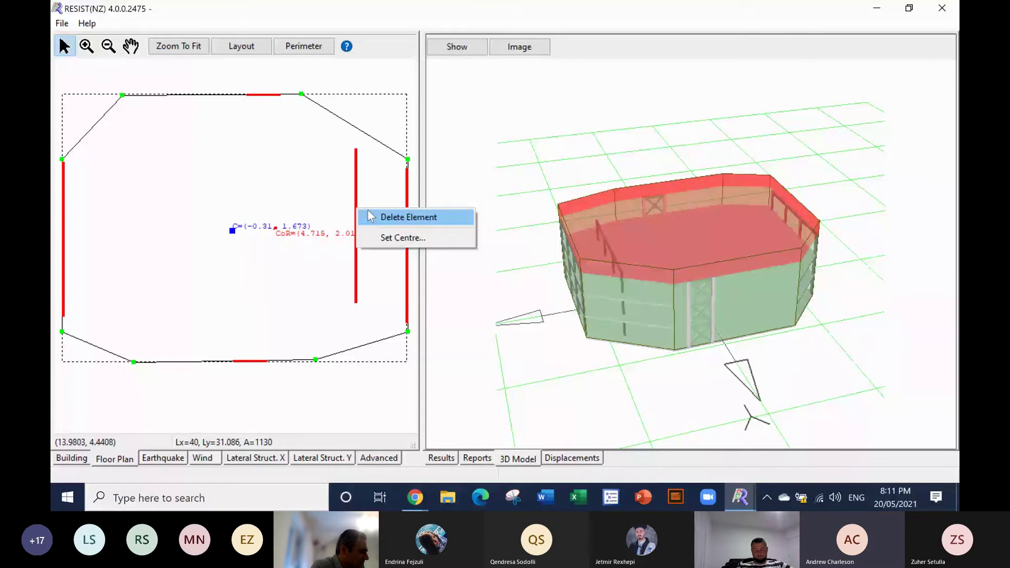
pyautogui.click(372, 215)
pyautogui.moveTo(252, 362); pyautogui.dragTo(240, 362)
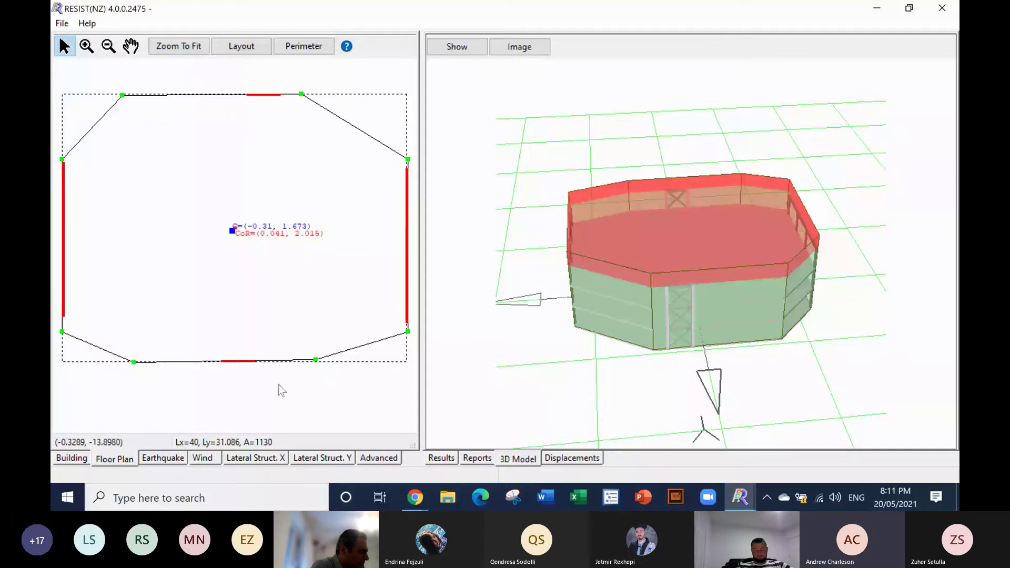
# Step: Check the results and increase the Y-direction moment frames' column depth to 0.75 m, trying 0.7 m on the way
pyautogui.click(432, 460)
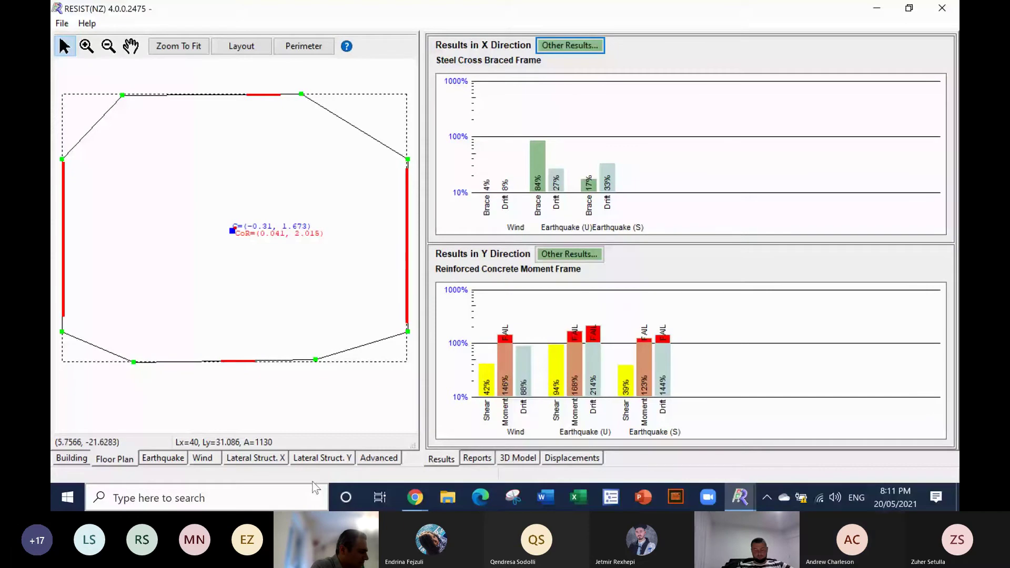
pyautogui.click(319, 458)
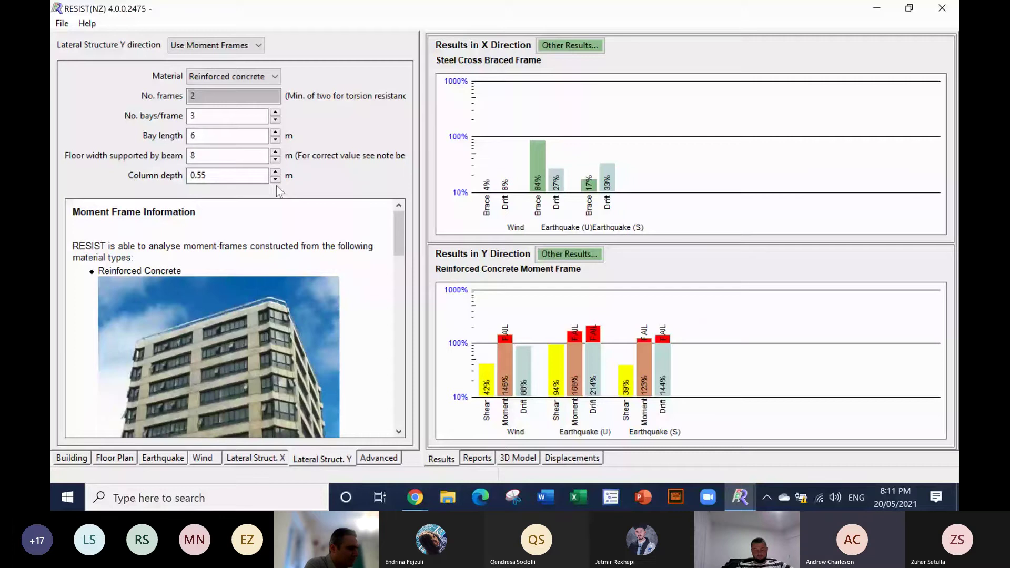
pyautogui.click(276, 172)
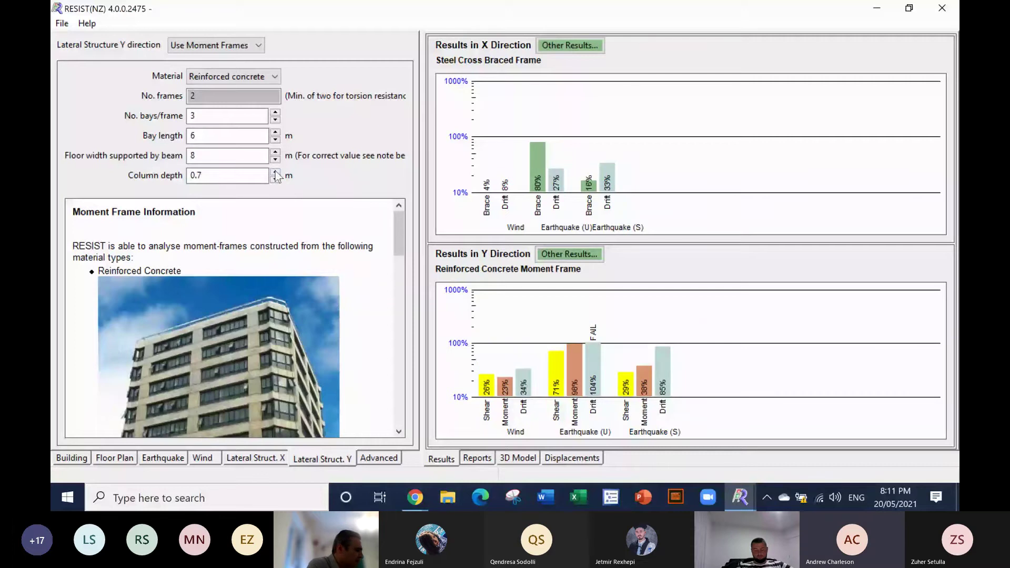
pyautogui.click(275, 172)
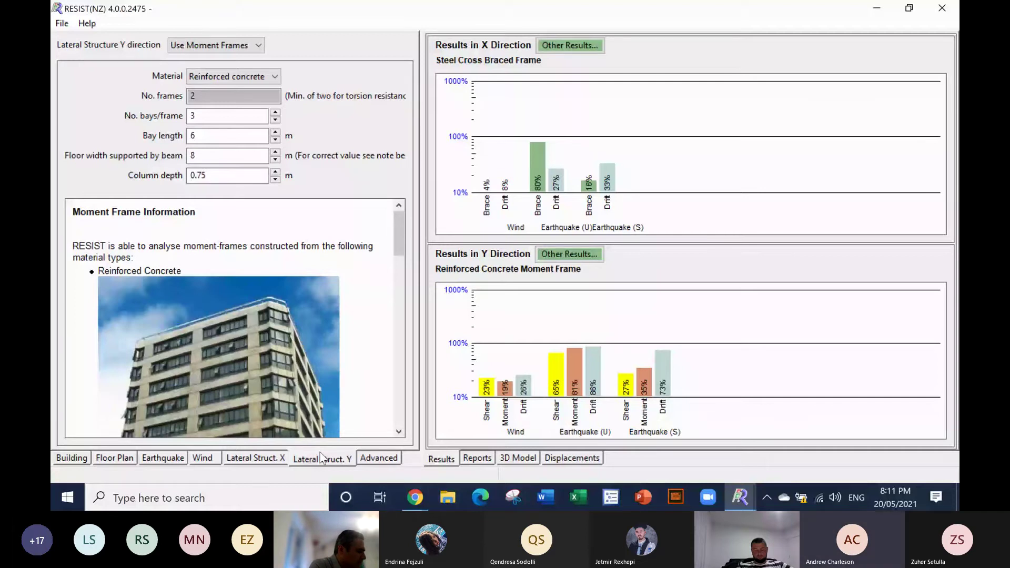
# Step: Move the two Y-direction moment frames from the perimeter into the plan's interior, one on each side of the centre of mass
pyautogui.click(114, 458)
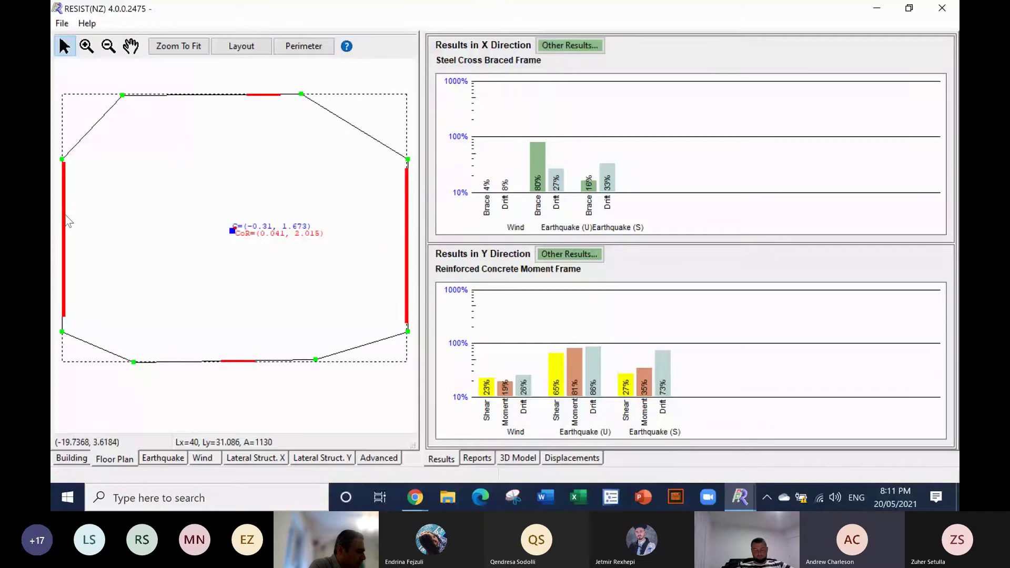
pyautogui.moveTo(66, 216); pyautogui.dragTo(199, 216)
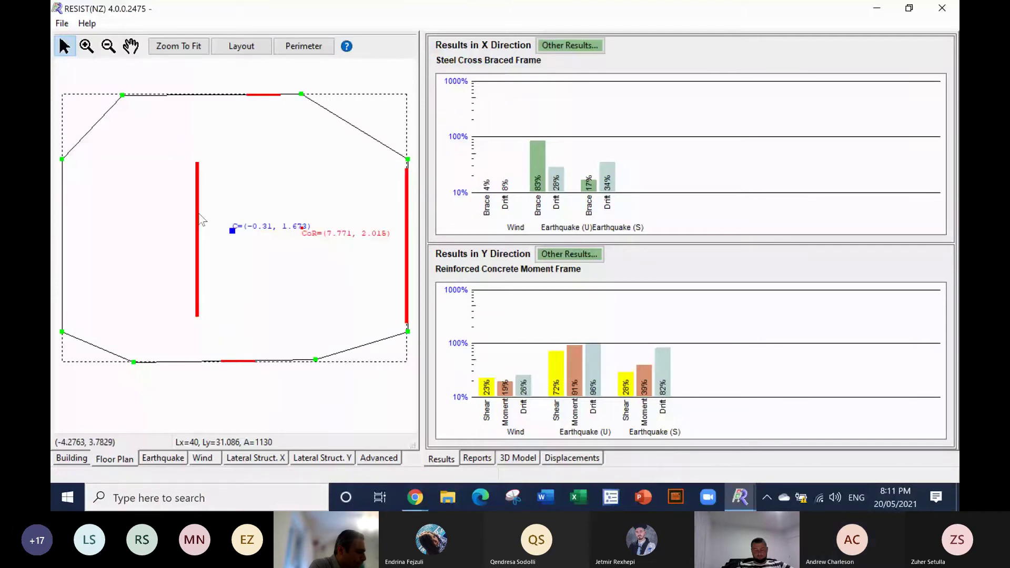
pyautogui.moveTo(407, 242); pyautogui.dragTo(369, 243)
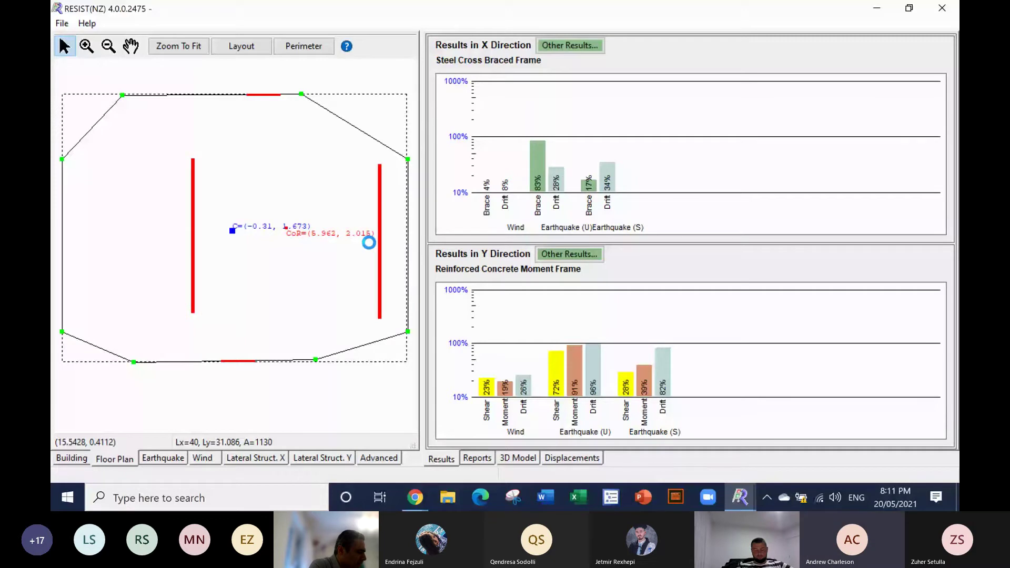
pyautogui.moveTo(369, 242); pyautogui.dragTo(276, 232)
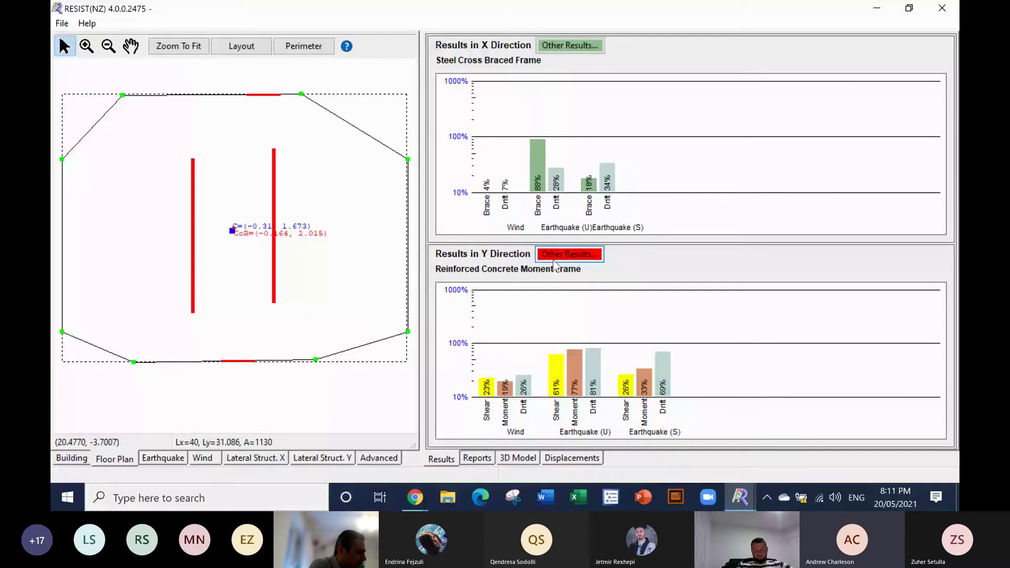
# Step: Move the two X-direction braced frames from the perimeter into the plan's interior, above and below the centre of mass
pyautogui.moveTo(238, 361); pyautogui.dragTo(235, 313)
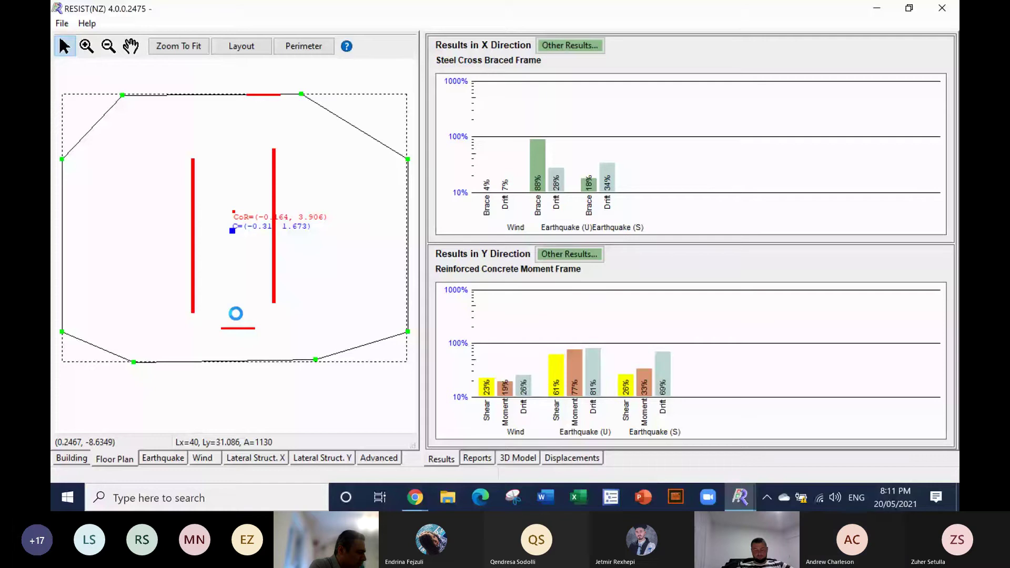
pyautogui.moveTo(236, 314); pyautogui.dragTo(233, 268)
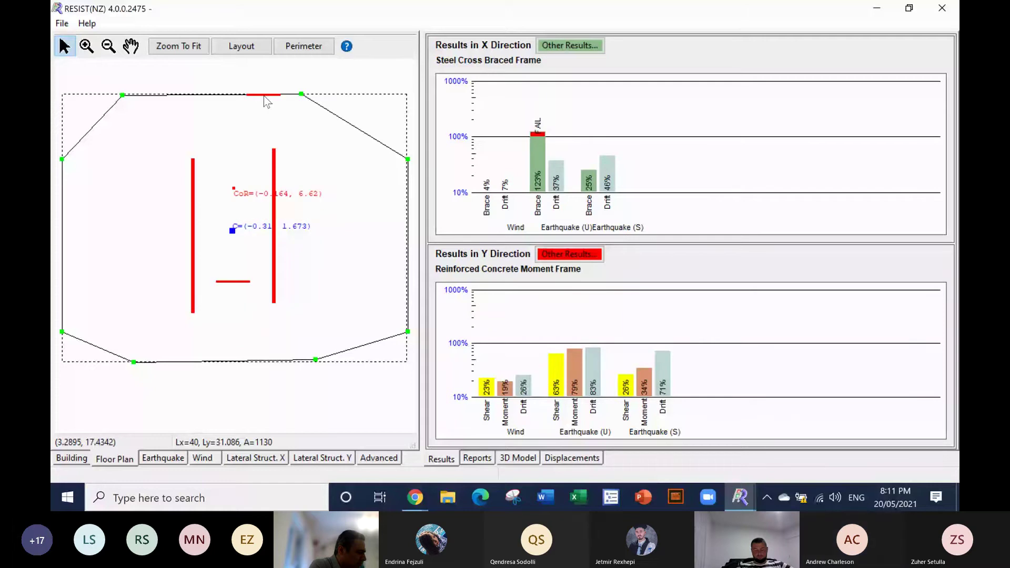
pyautogui.moveTo(267, 95); pyautogui.dragTo(240, 172)
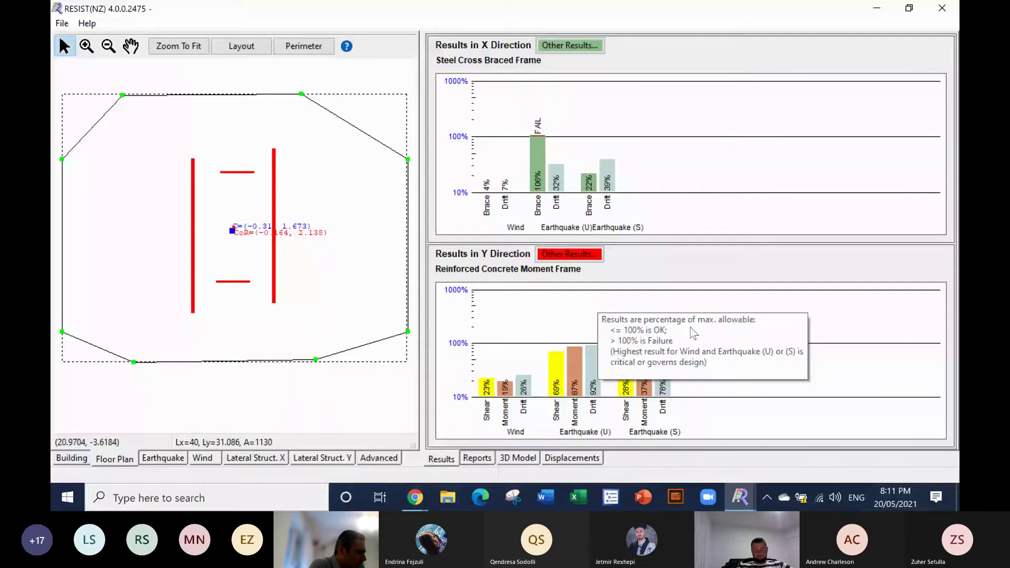
pyautogui.moveTo(237, 172); pyautogui.dragTo(237, 201)
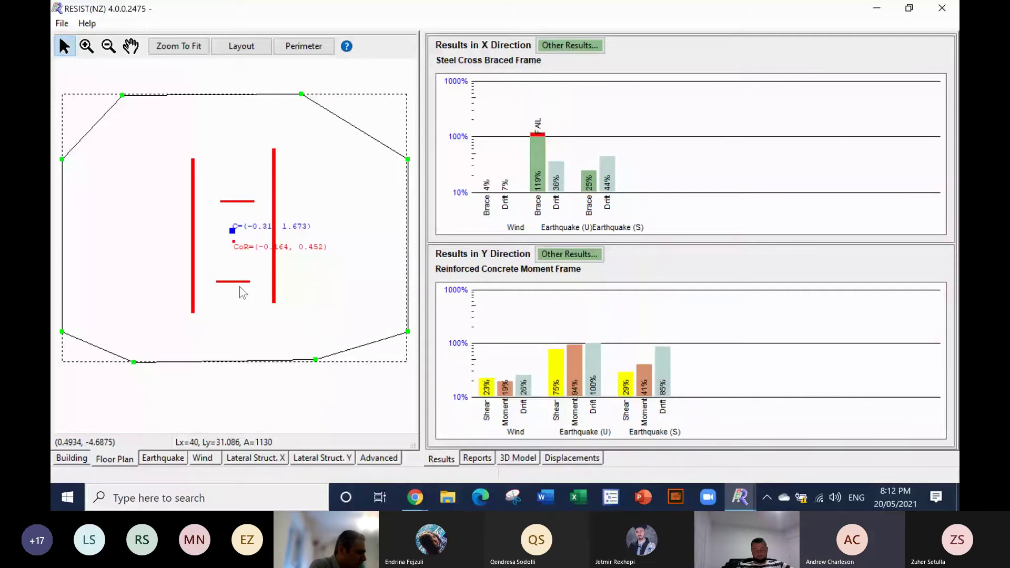
pyautogui.moveTo(240, 287); pyautogui.dragTo(240, 265)
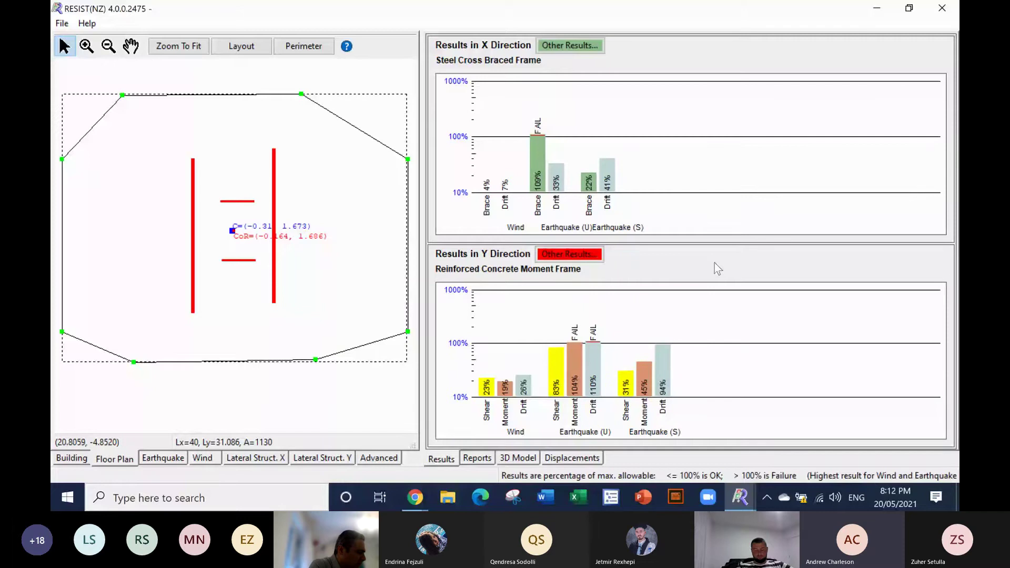
pyautogui.moveTo(716, 267)
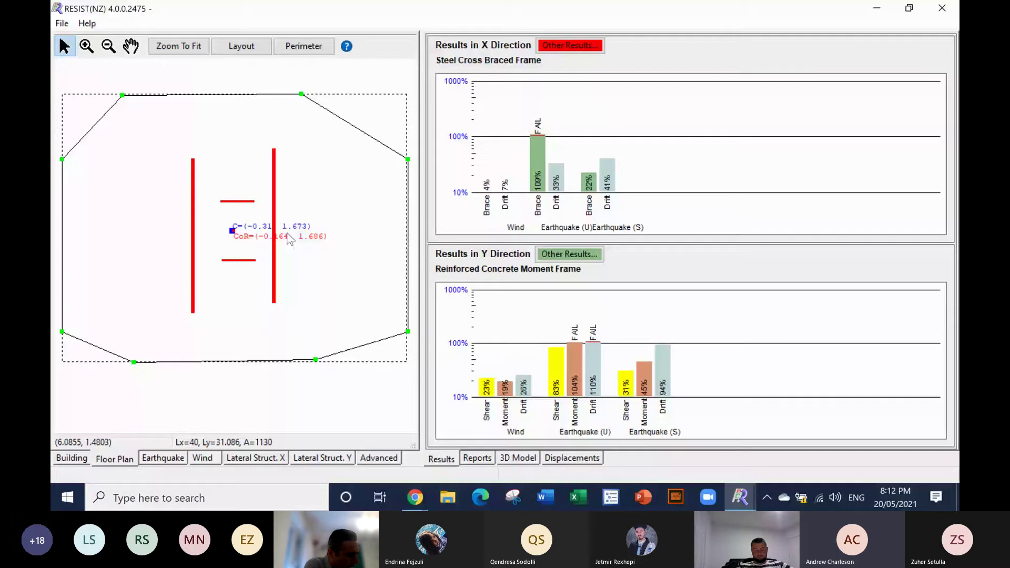
# Step: Spread the two Y-direction moment frames apart, placing each a short distance inside its side edge of the floor plan
pyautogui.moveTo(289, 239); pyautogui.dragTo(356, 235)
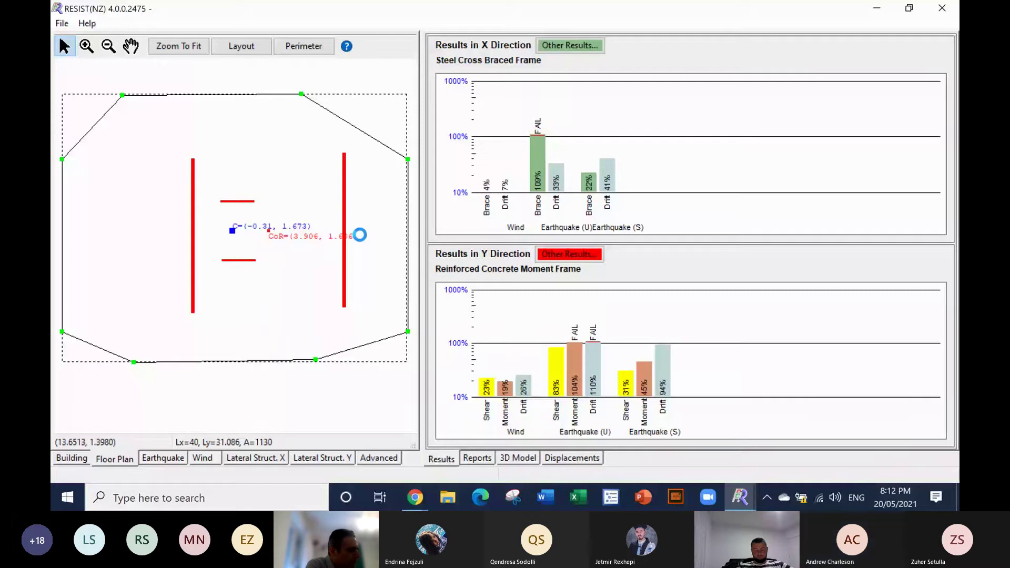
pyautogui.moveTo(360, 235); pyautogui.dragTo(407, 235)
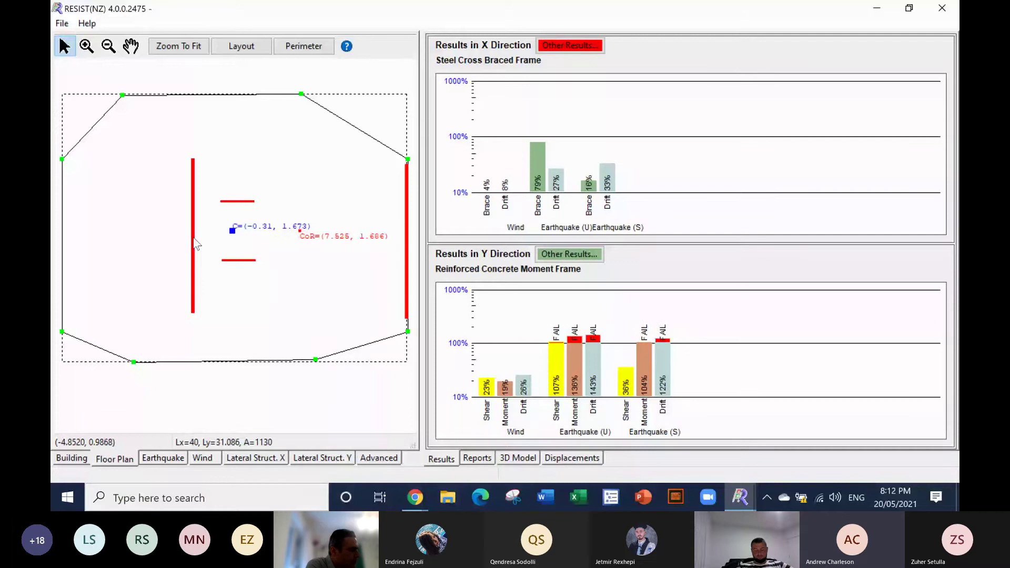
pyautogui.moveTo(196, 244); pyautogui.dragTo(115, 244)
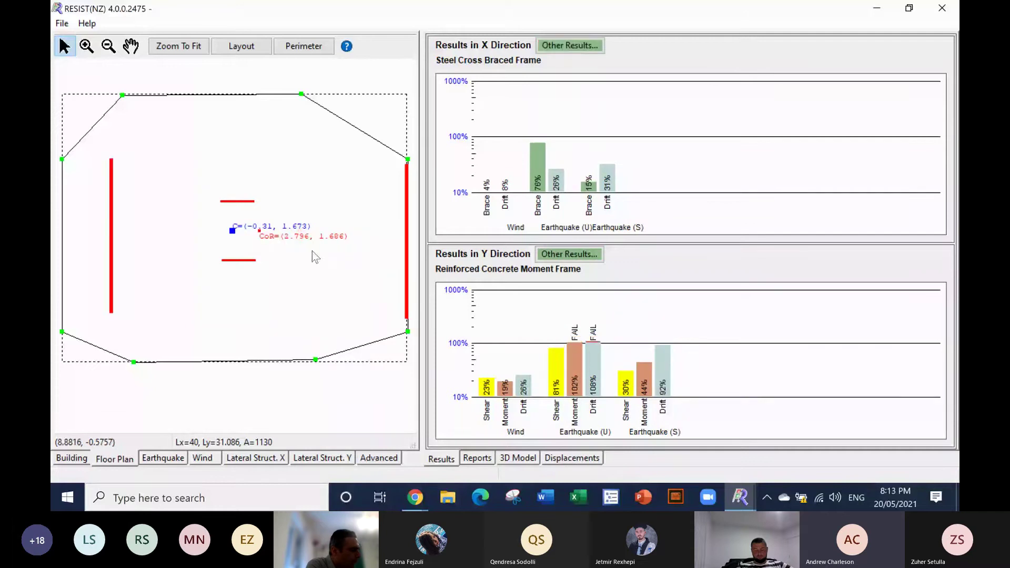
pyautogui.moveTo(408, 248); pyautogui.dragTo(368, 254)
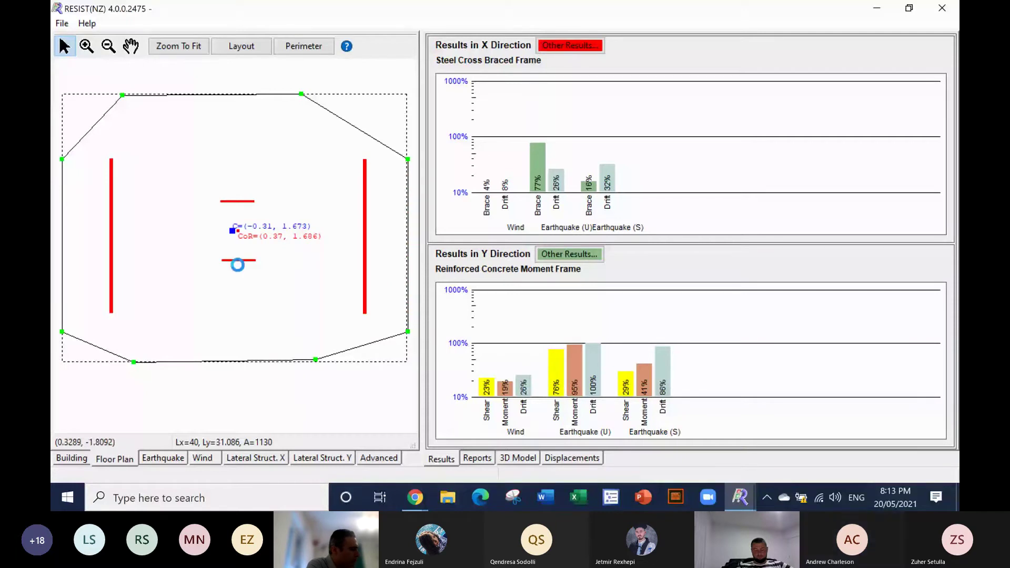
# Step: Move the two X-direction braced frames outward again, close to the upper and lower edges of the floor plan
pyautogui.moveTo(238, 265); pyautogui.dragTo(234, 317)
pyautogui.moveTo(237, 201); pyautogui.dragTo(241, 130)
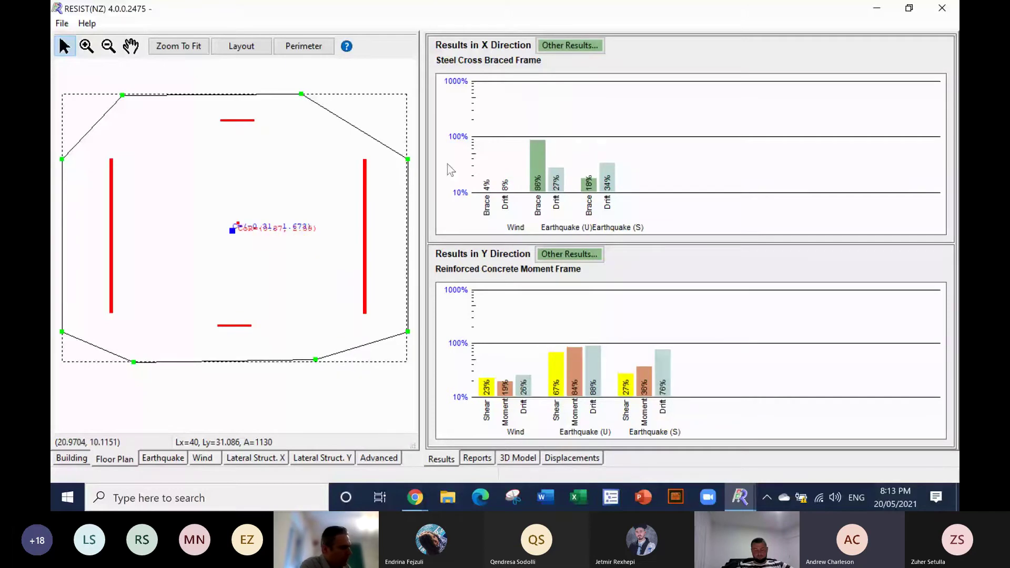
pyautogui.moveTo(456, 166)
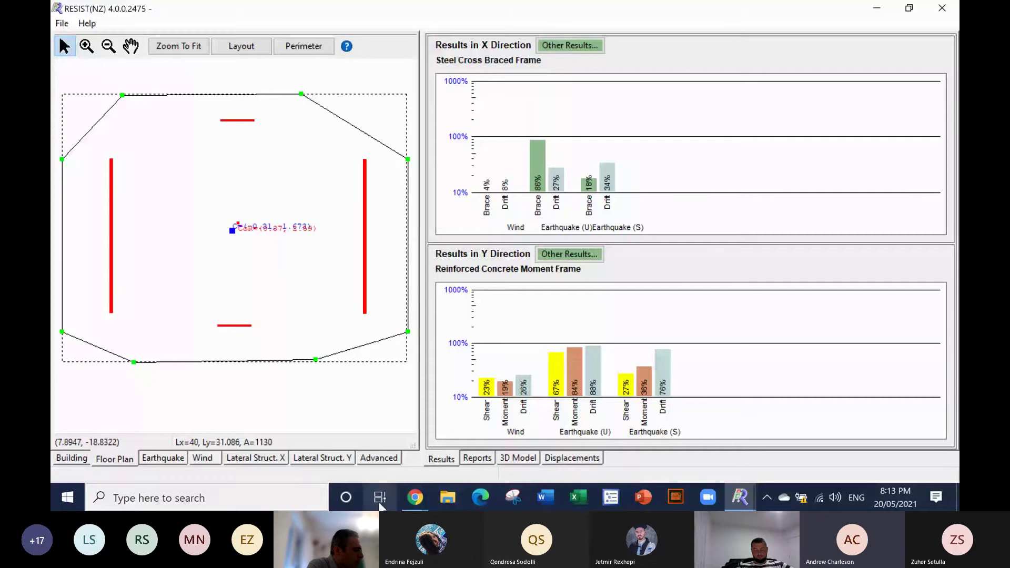
# Step: Change the Y-direction lateral structure to structural walls with a wall length of 4.5 m and view them on the 3D model
pyautogui.click(302, 463)
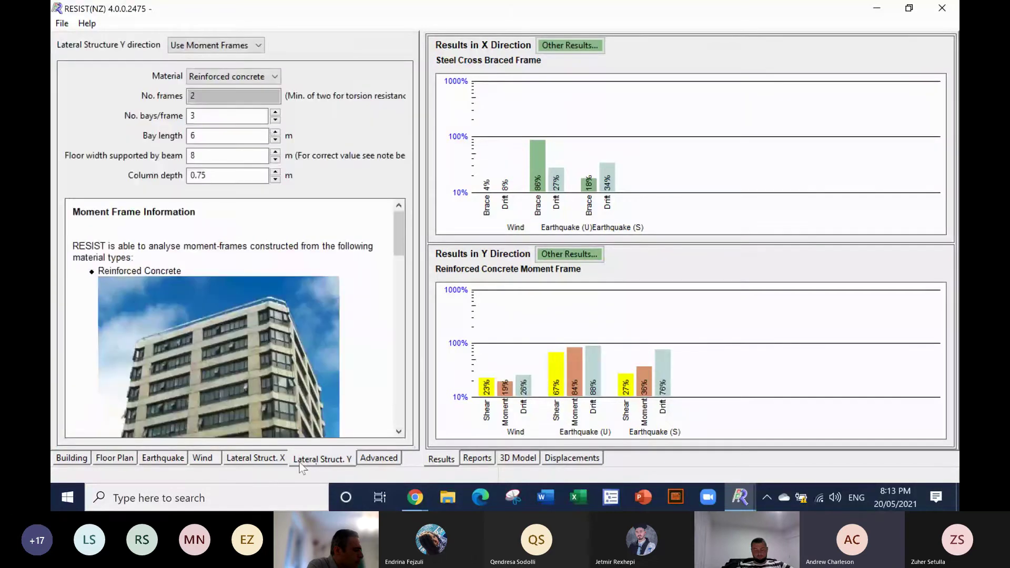
pyautogui.click(247, 45)
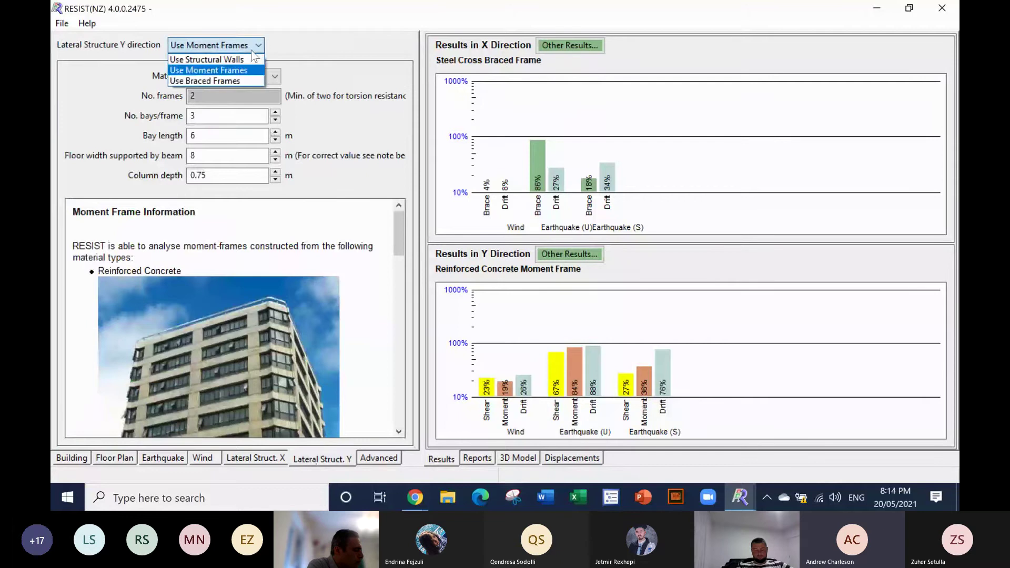
pyautogui.click(250, 60)
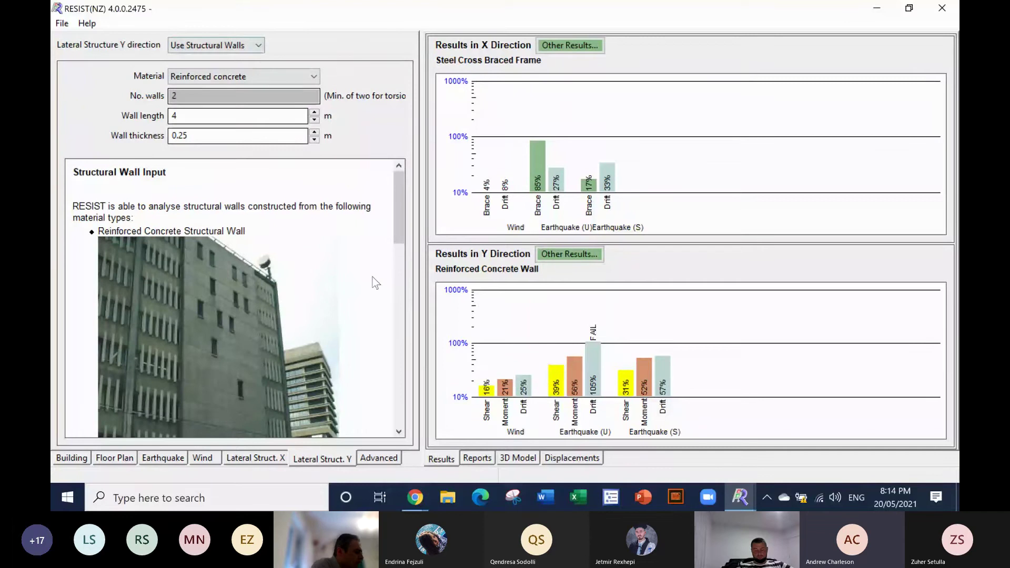
pyautogui.click(314, 113)
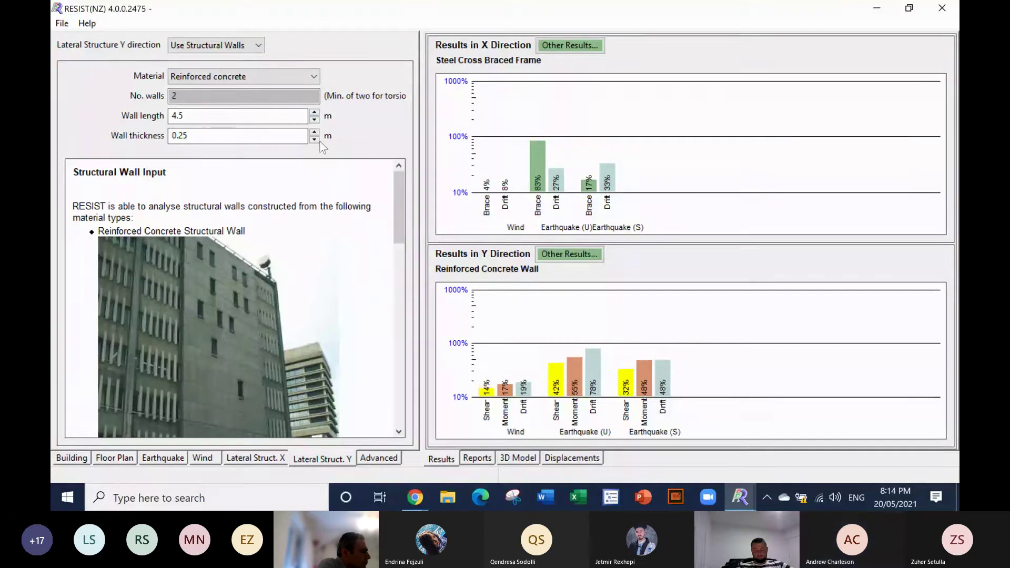
pyautogui.click(516, 459)
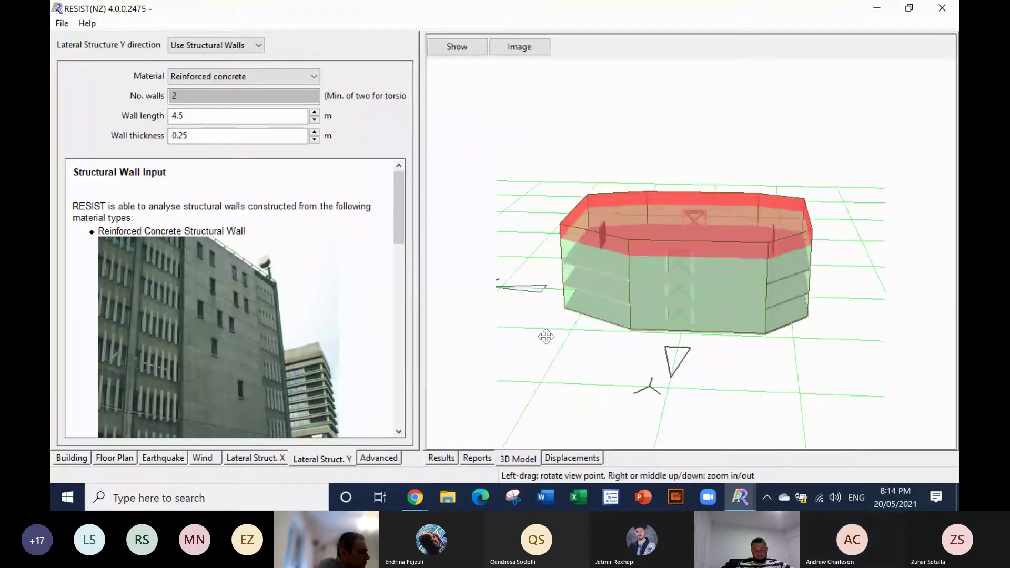
pyautogui.moveTo(545, 337); pyautogui.dragTo(546, 341)
# Step: Move the two Y-direction walls and the two X-direction braced frames inward on the floor plan, around the centre of mass
pyautogui.click(115, 459)
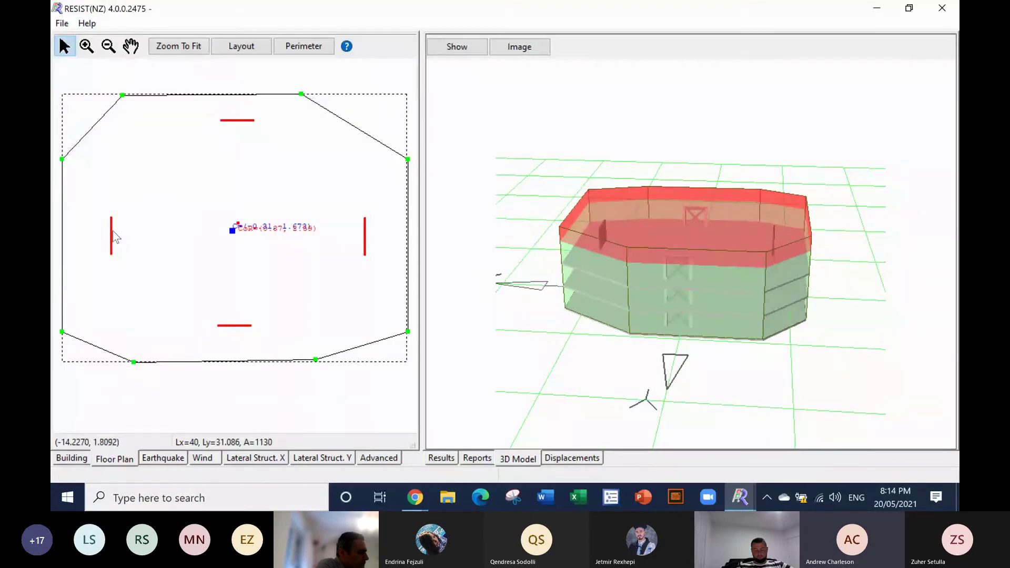
pyautogui.moveTo(113, 231); pyautogui.dragTo(188, 224)
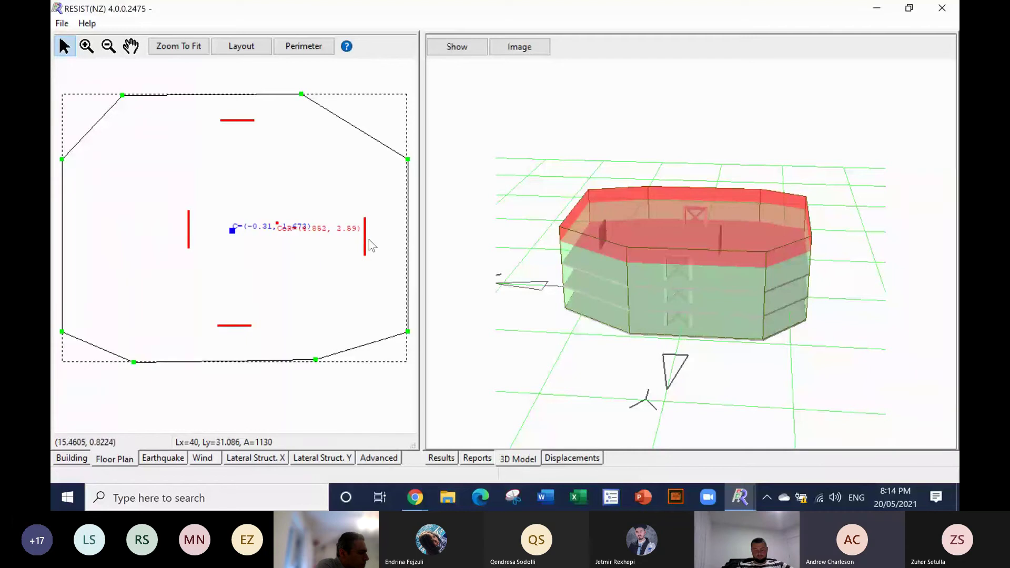
pyautogui.moveTo(369, 240); pyautogui.dragTo(297, 229)
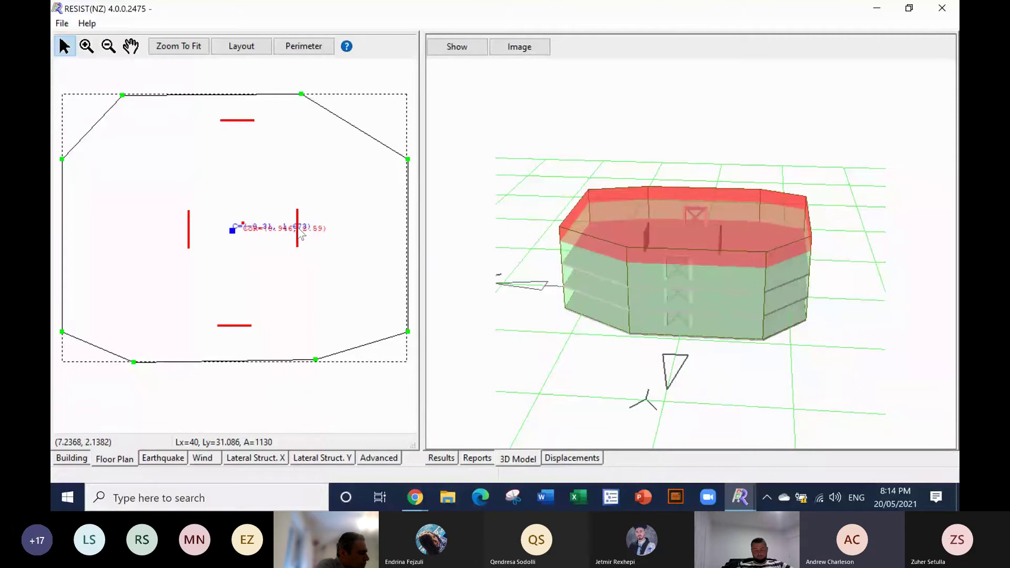
pyautogui.moveTo(235, 325); pyautogui.dragTo(243, 280)
pyautogui.moveTo(239, 120); pyautogui.dragTo(238, 185)
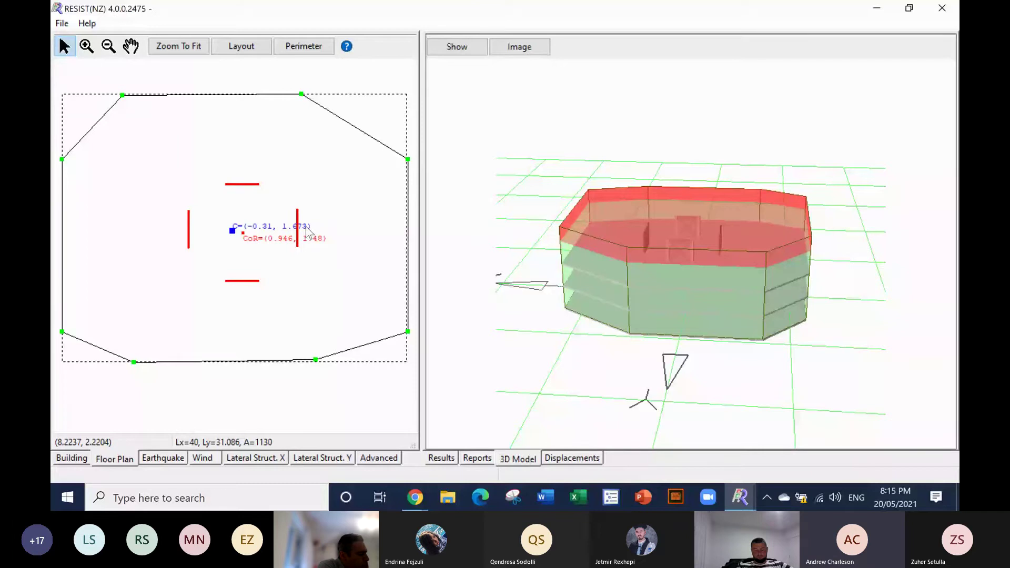
# Step: Move the two Y-direction walls and the two braced frames back outward, near the perimeter edges of the floor plan
pyautogui.moveTo(298, 226); pyautogui.dragTo(298, 232)
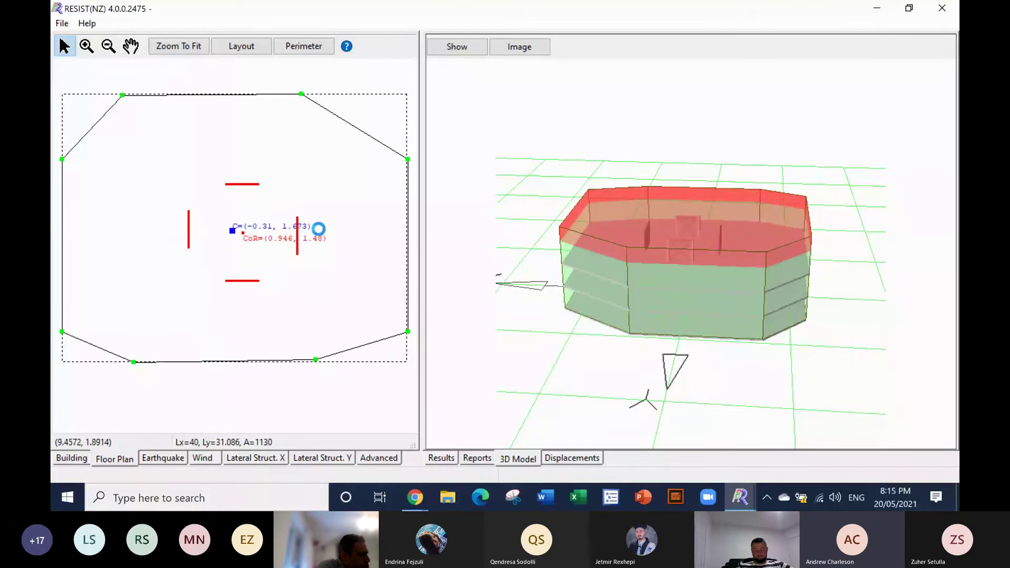
pyautogui.moveTo(318, 229); pyautogui.dragTo(354, 231)
pyautogui.moveTo(189, 230); pyautogui.dragTo(94, 237)
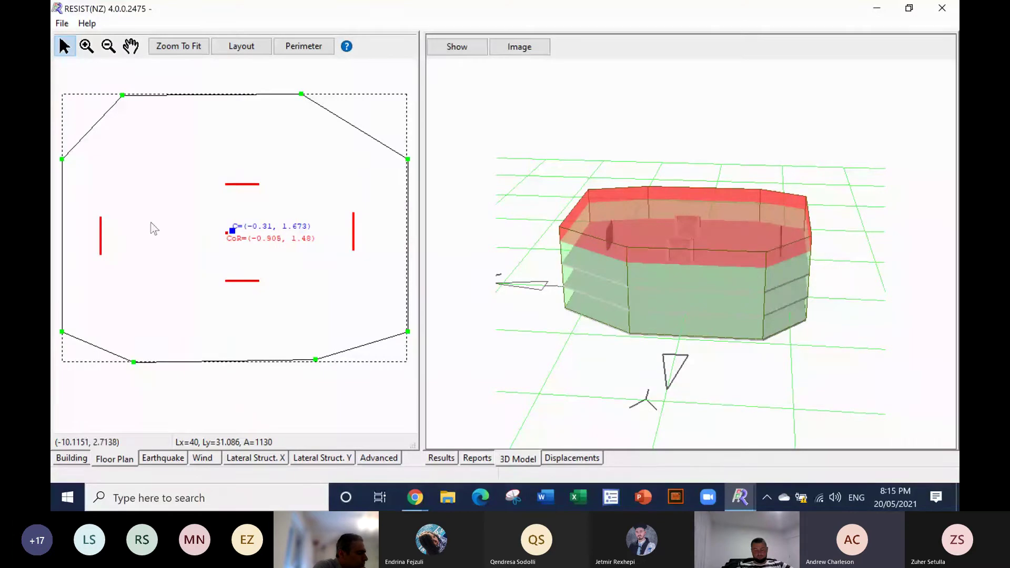
pyautogui.moveTo(243, 184); pyautogui.dragTo(232, 125)
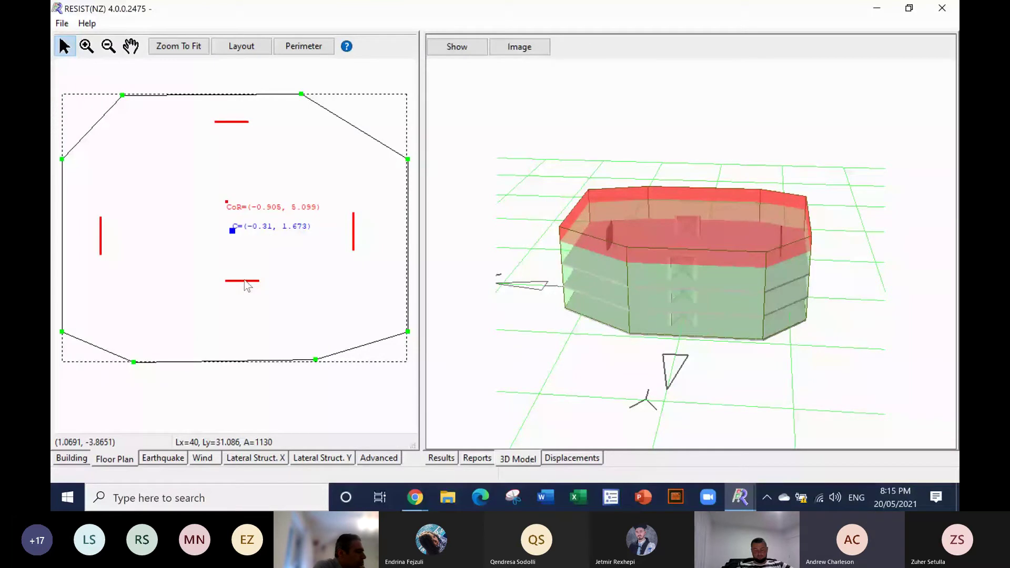
pyautogui.moveTo(244, 280); pyautogui.dragTo(225, 336)
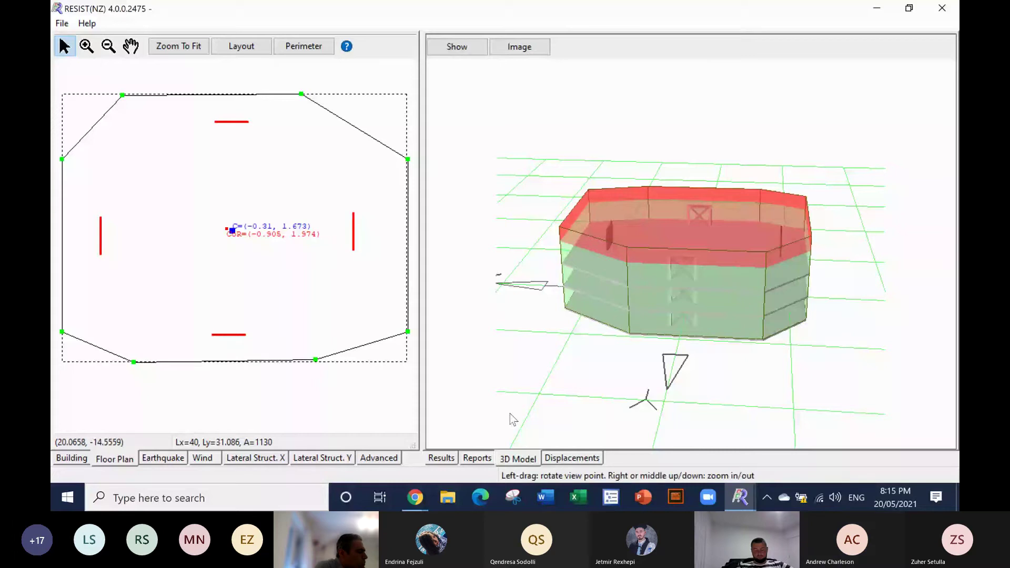
# Step: Check the results in both directions and examine the structural walls and braced frames on the 3D model from several angles
pyautogui.moveTo(510, 415); pyautogui.dragTo(538, 403)
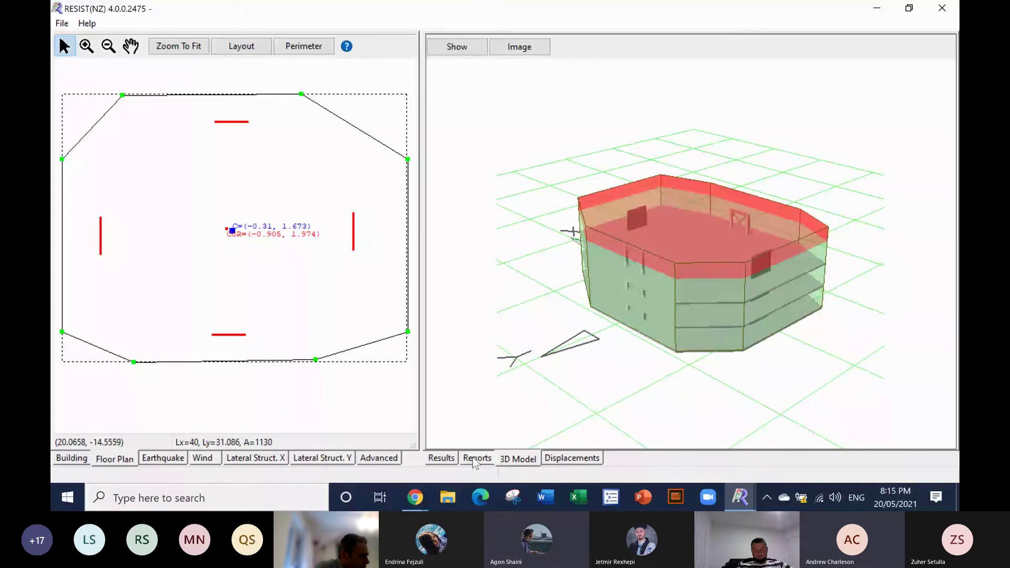
pyautogui.click(442, 459)
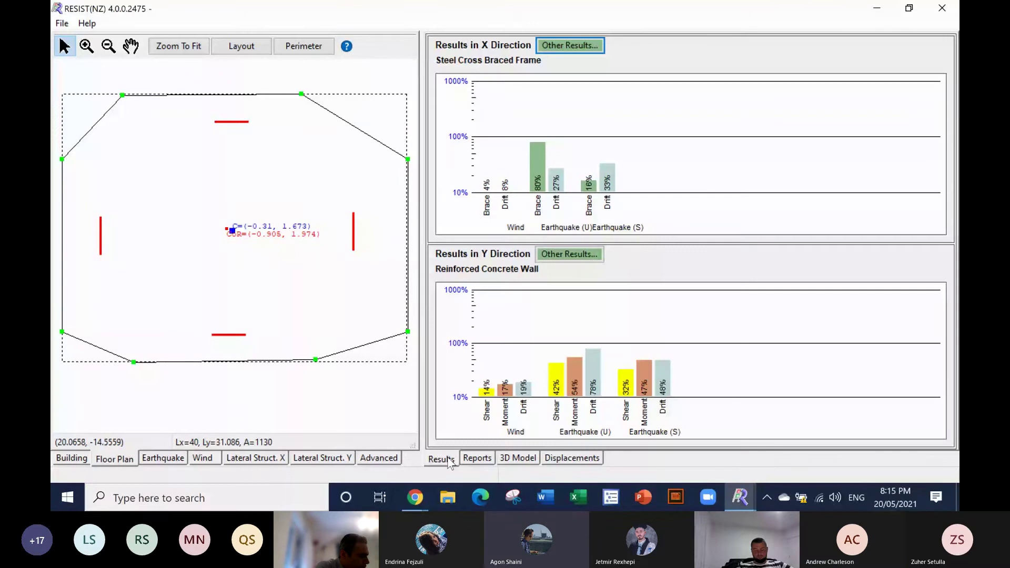
pyautogui.click(516, 458)
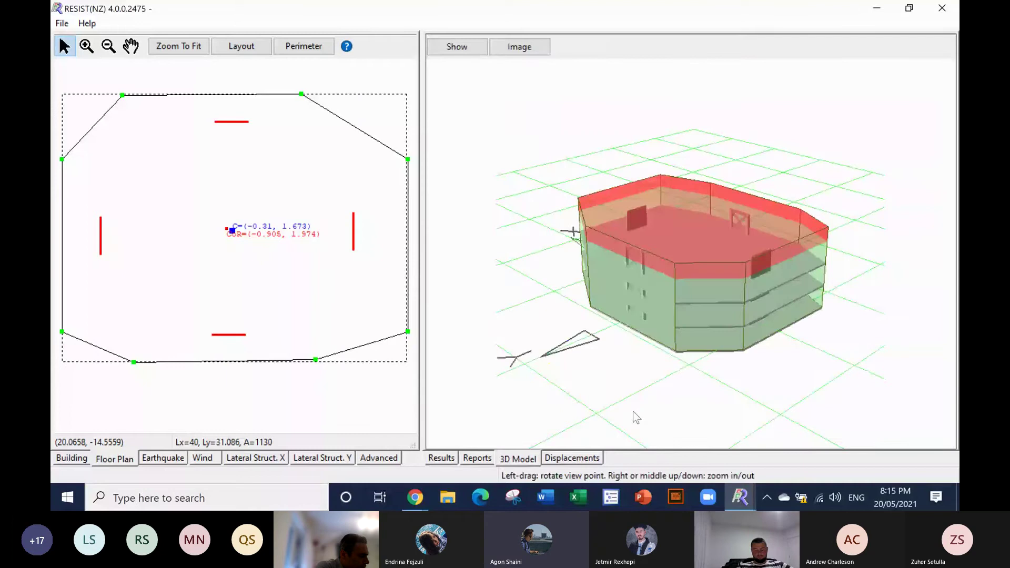
pyautogui.moveTo(633, 417); pyautogui.dragTo(661, 375)
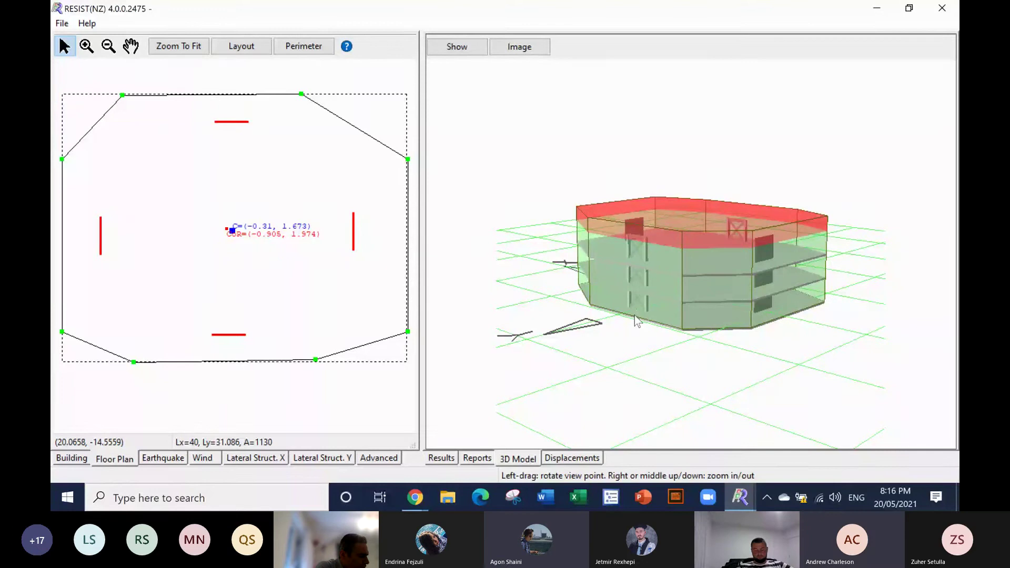
pyautogui.moveTo(635, 315); pyautogui.dragTo(644, 327)
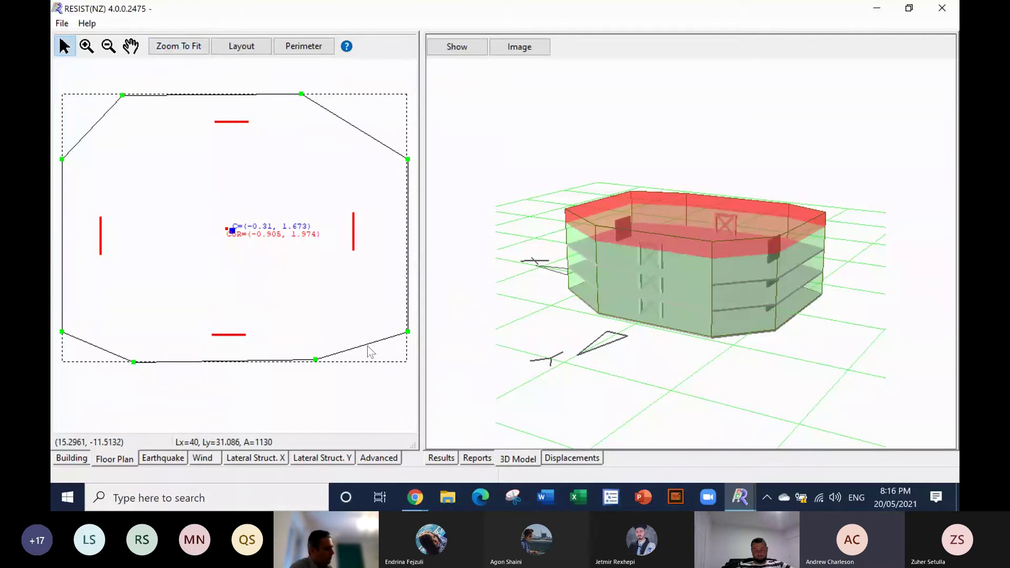
# Step: Change the Y-direction lateral structure back to moment frames and view them on the 3D model and the floor plan
pyautogui.click(325, 458)
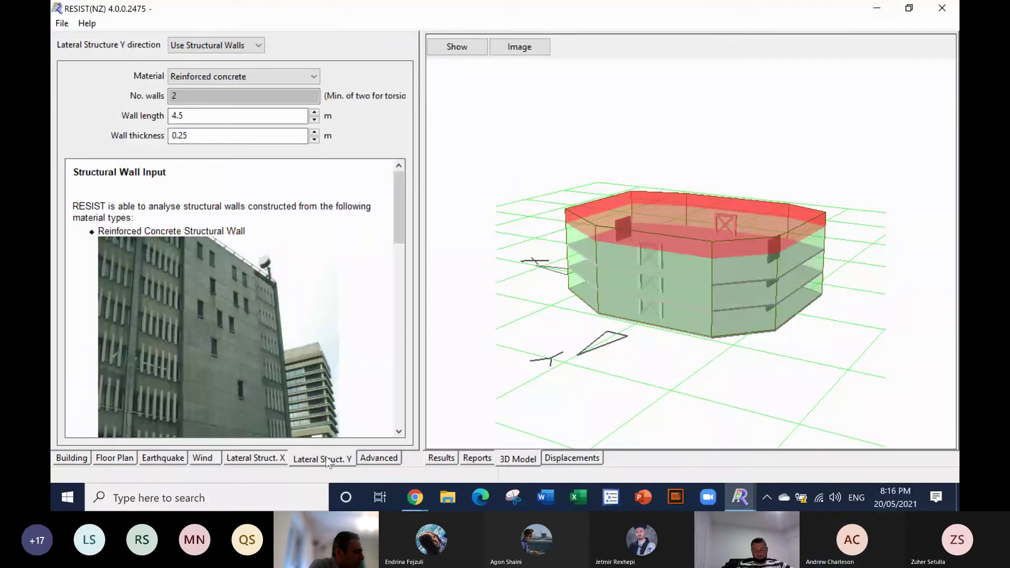
pyautogui.click(259, 45)
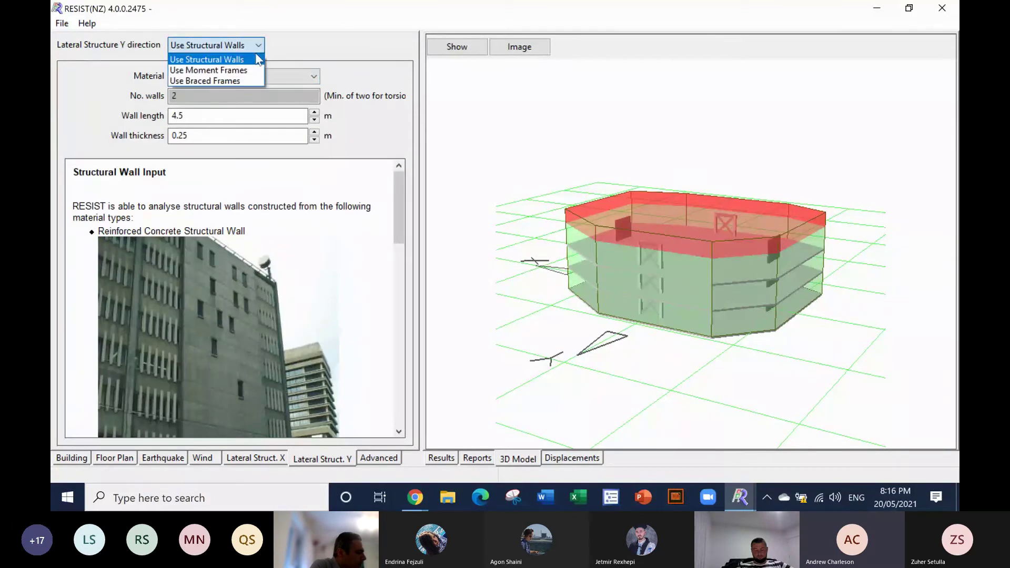
pyautogui.click(257, 71)
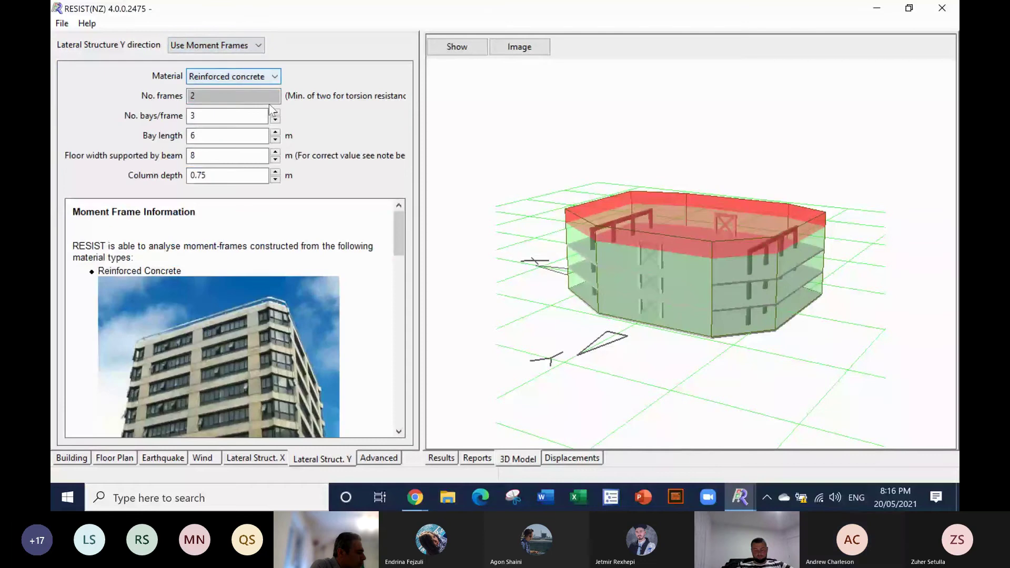
pyautogui.moveTo(526, 257); pyautogui.dragTo(506, 270)
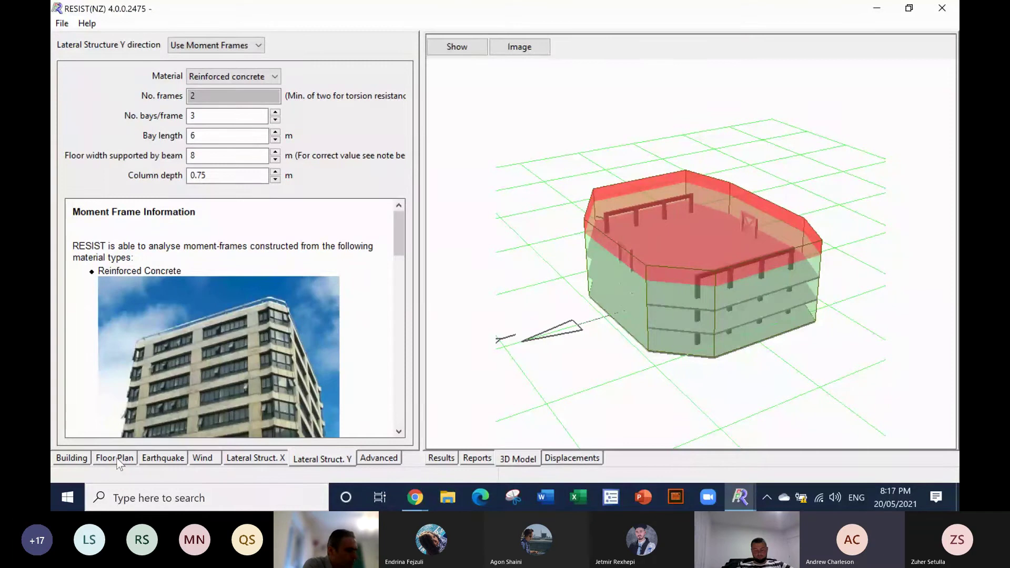
pyautogui.click(116, 459)
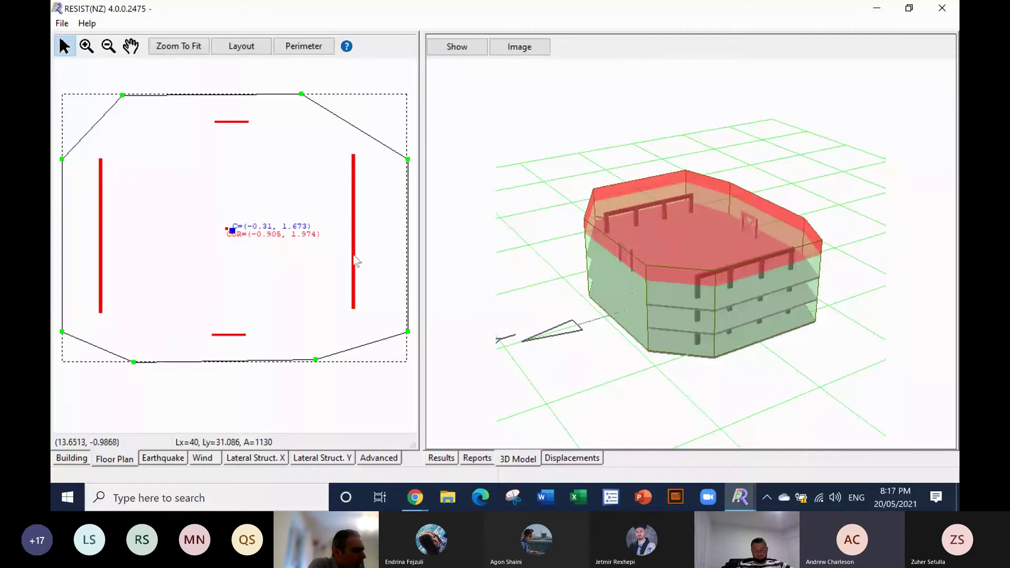
# Step: Move the two Y-direction moment frames out to the opposite perimeter edges of the floor plan and view them on the 3D model
pyautogui.moveTo(353, 257); pyautogui.dragTo(404, 257)
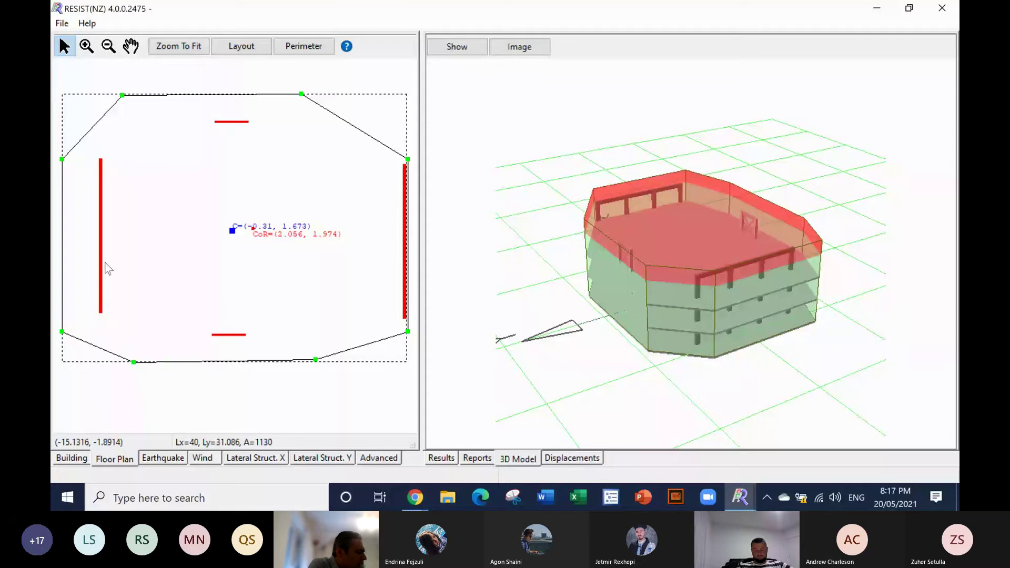
pyautogui.moveTo(108, 269); pyautogui.dragTo(84, 278)
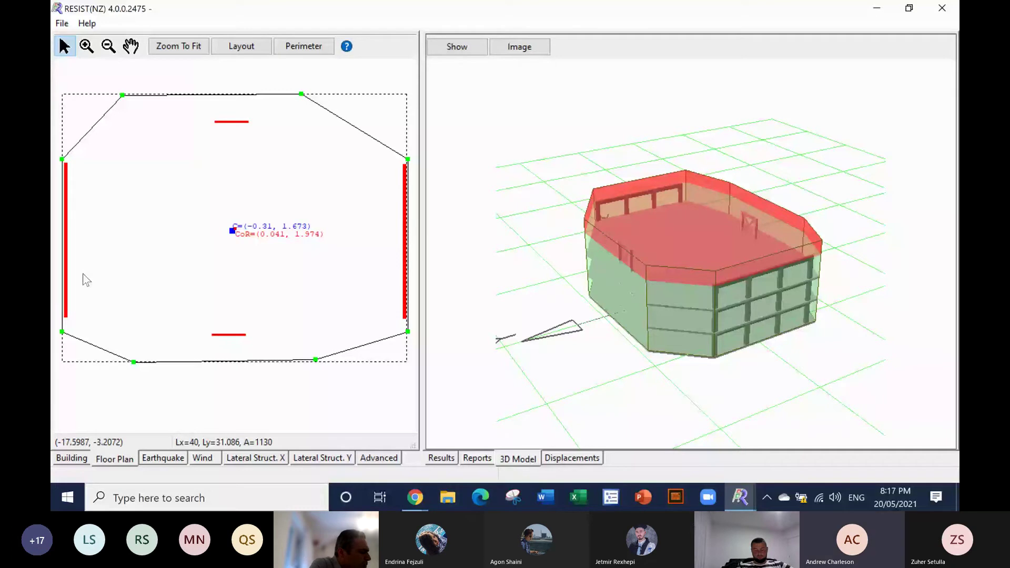
pyautogui.moveTo(640, 392); pyautogui.dragTo(654, 395)
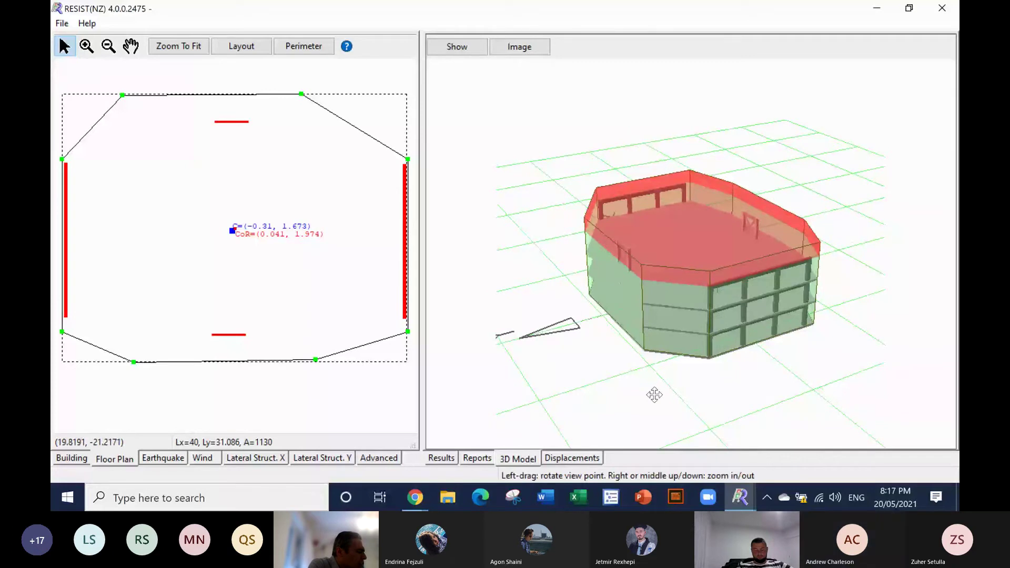
pyautogui.moveTo(655, 395); pyautogui.dragTo(610, 395)
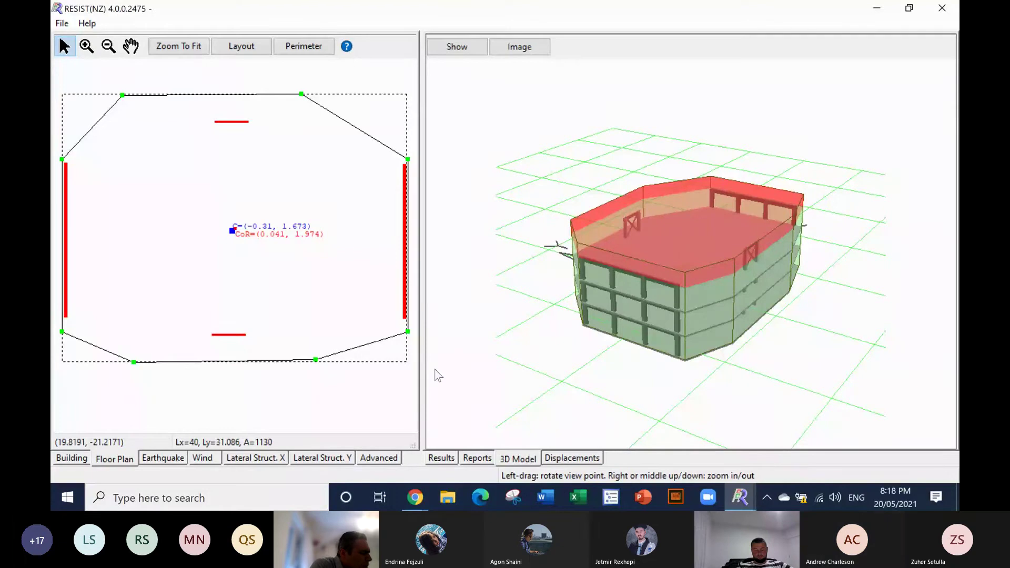
# Step: Review the X-direction braced frame and Y-direction moment frame information, and set the Y-direction bay length to 2 m
pyautogui.click(265, 461)
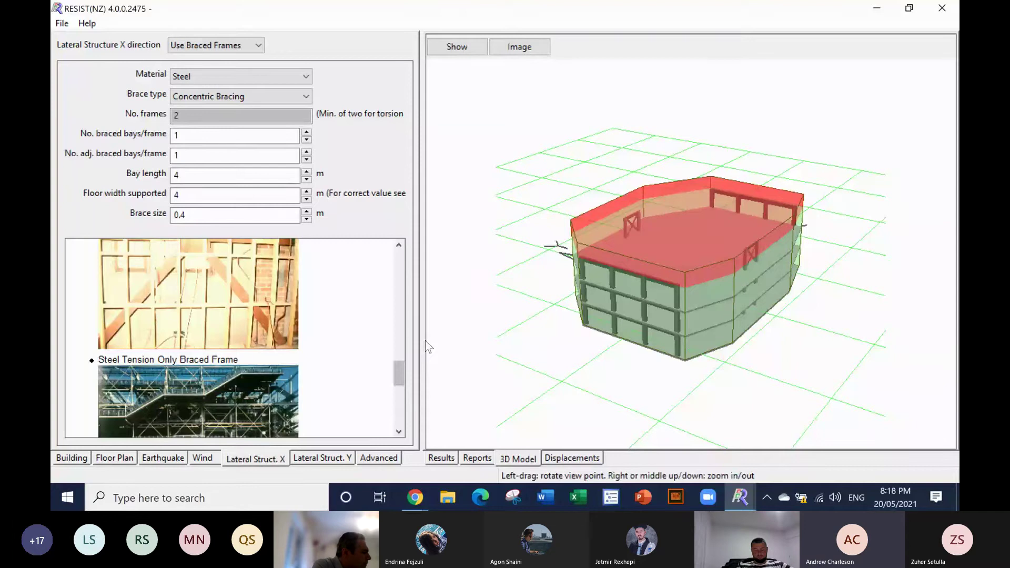
pyautogui.moveTo(244, 70)
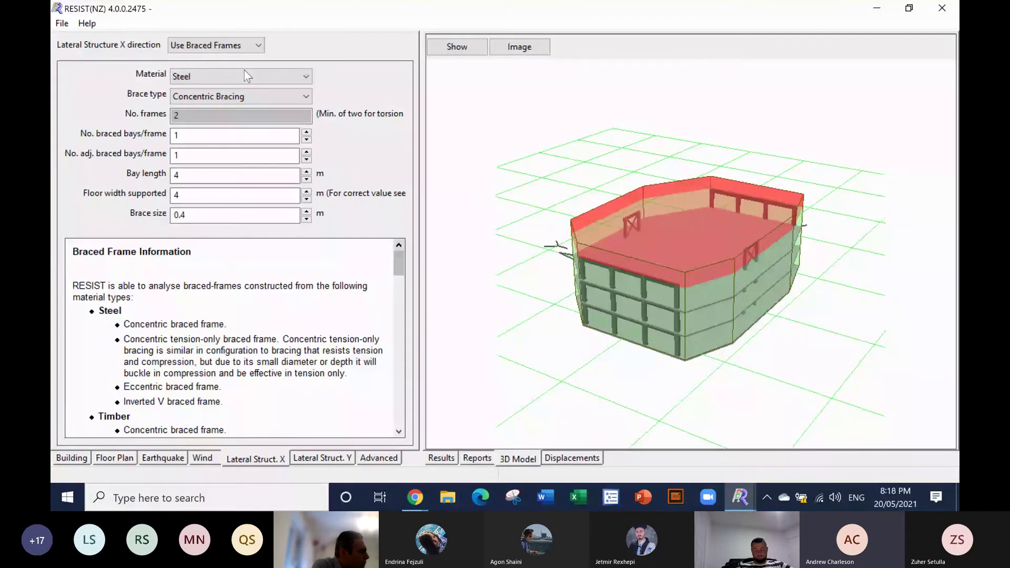
pyautogui.hotkey('ctrl', 'Tab')
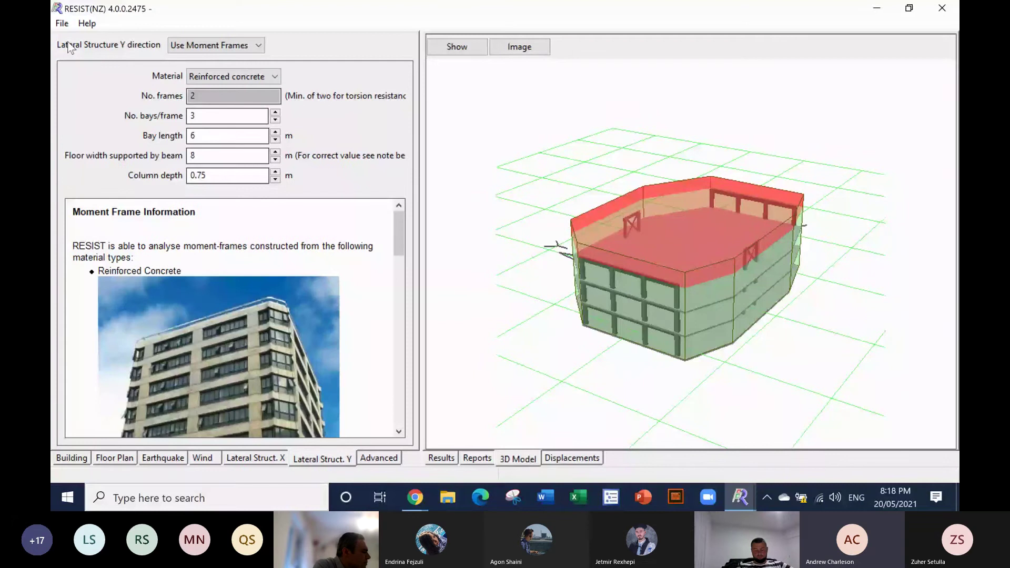
pyautogui.scroll(-3, 402, 272)
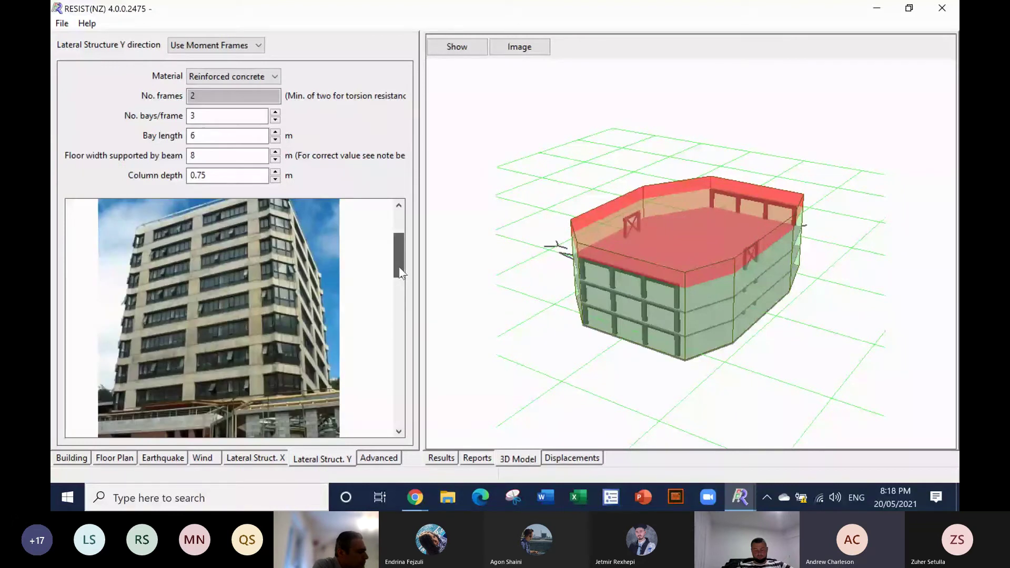
pyautogui.moveTo(402, 272); pyautogui.dragTo(402, 269)
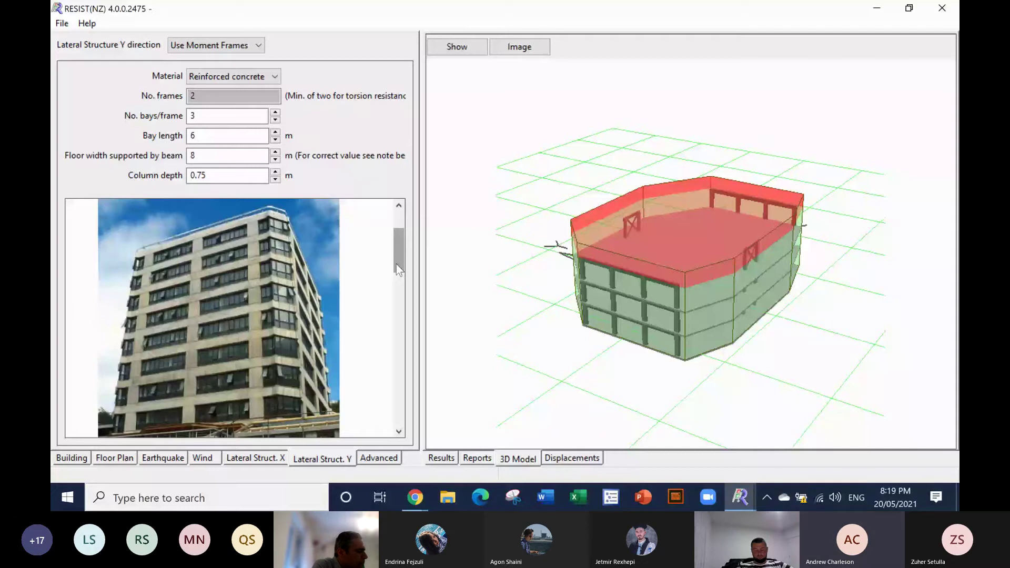
pyautogui.click(276, 140)
pyautogui.click(275, 139)
pyautogui.click(276, 140)
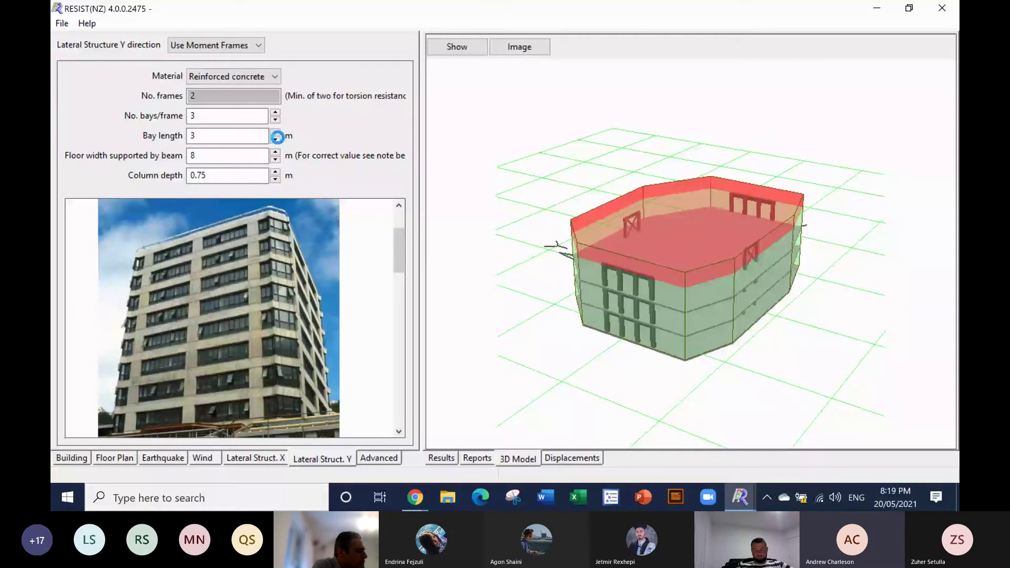
pyautogui.click(276, 139)
# Step: Set the number of bays per Y-direction moment frame to 8
pyautogui.click(275, 112)
pyautogui.click(276, 112)
pyautogui.click(276, 112)
pyautogui.click(276, 112)
pyautogui.click(276, 112)
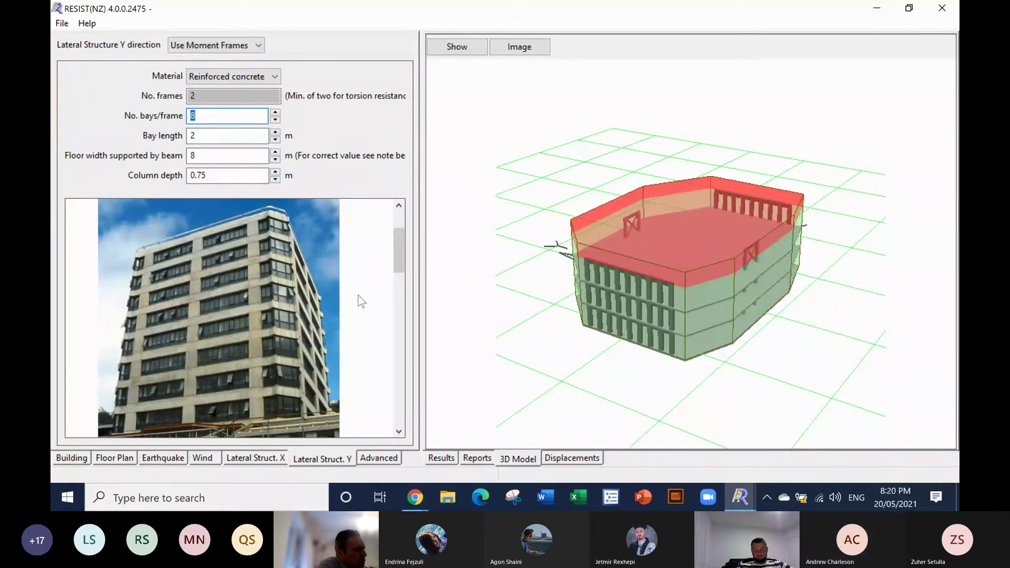
# Step: Reduce the column depth of the Y-direction moment frames to 0.4 m
pyautogui.click(276, 180)
pyautogui.click(276, 180)
pyautogui.click(276, 180)
pyautogui.click(276, 180)
pyautogui.click(276, 180)
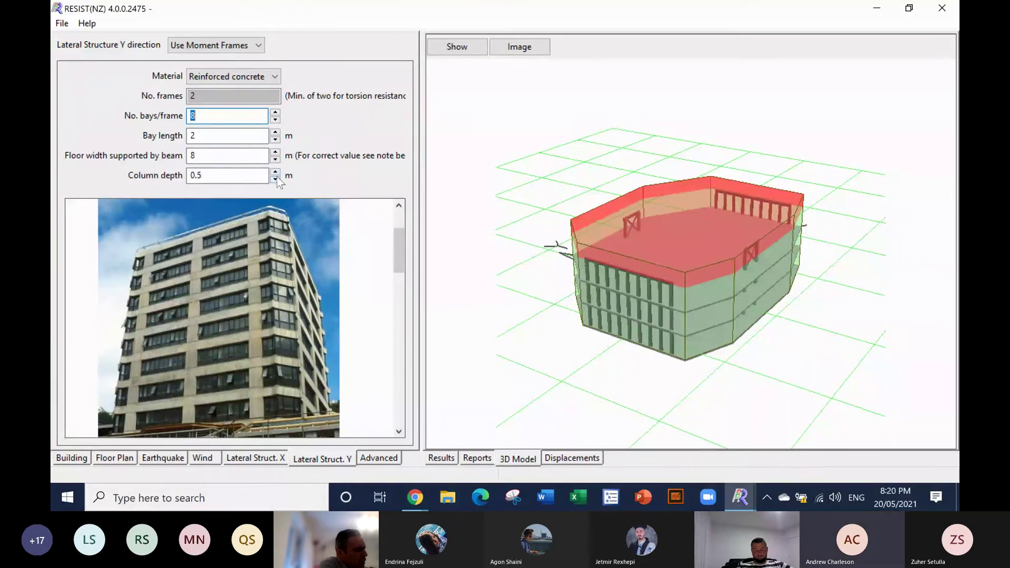
pyautogui.click(276, 180)
pyautogui.click(276, 179)
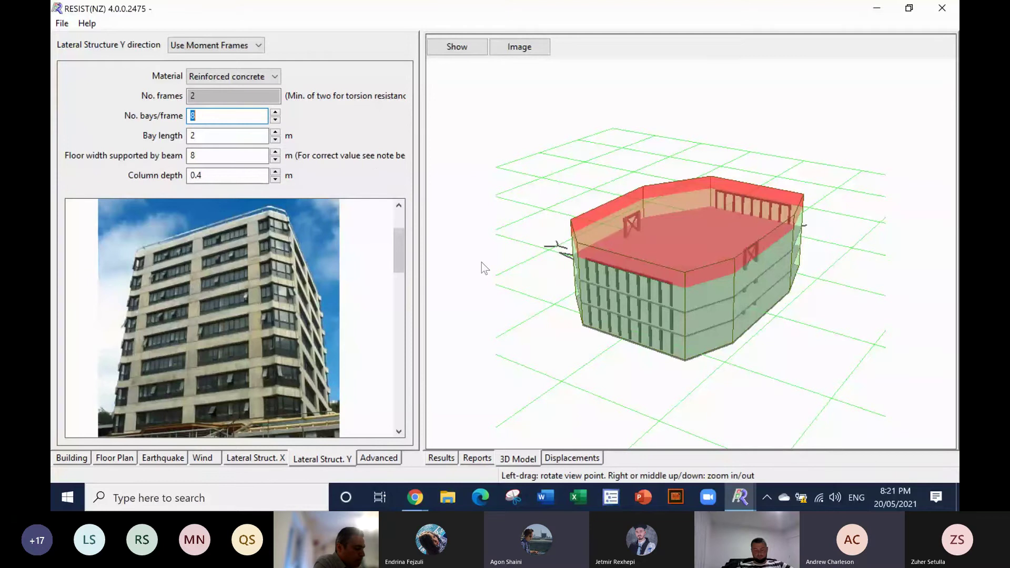
# Step: Examine the moment frame reference photos and view the closely spaced columns and braced frames on the 3D model from several angles
pyautogui.moveTo(595, 364); pyautogui.dragTo(594, 365)
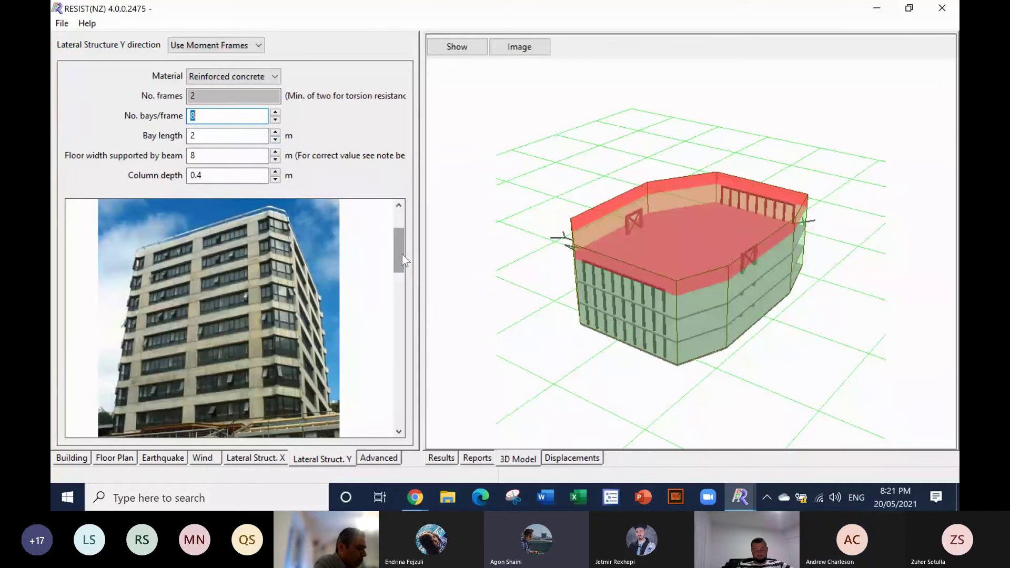
pyautogui.moveTo(400, 252); pyautogui.dragTo(400, 260)
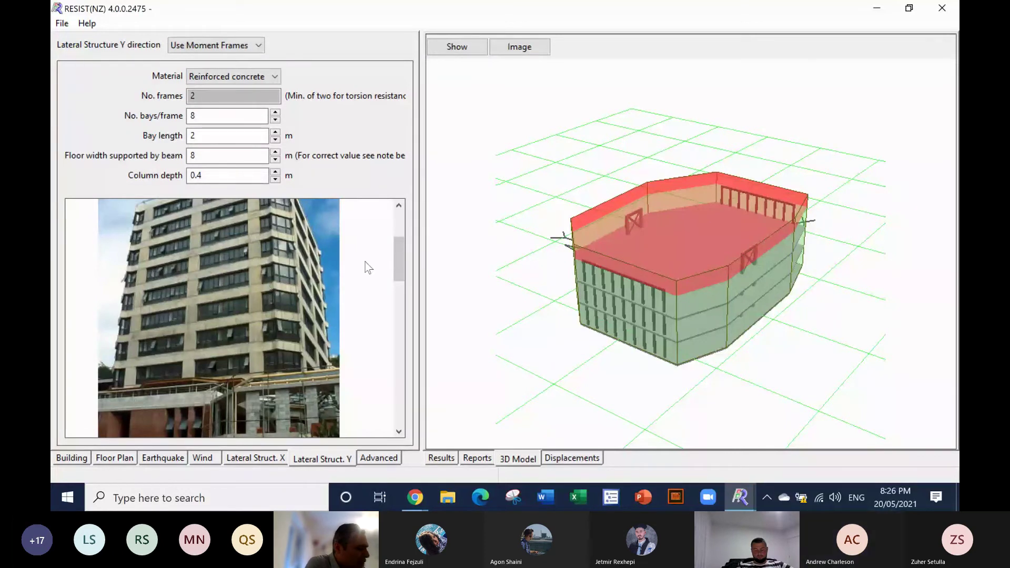
pyautogui.moveTo(398, 266); pyautogui.dragTo(398, 322)
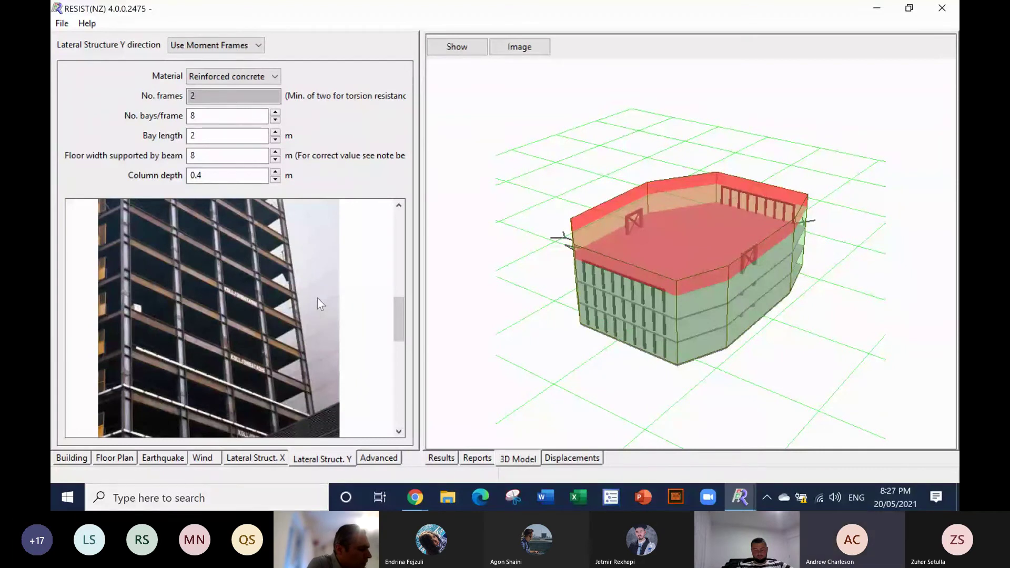
pyautogui.moveTo(696, 388); pyautogui.dragTo(619, 395)
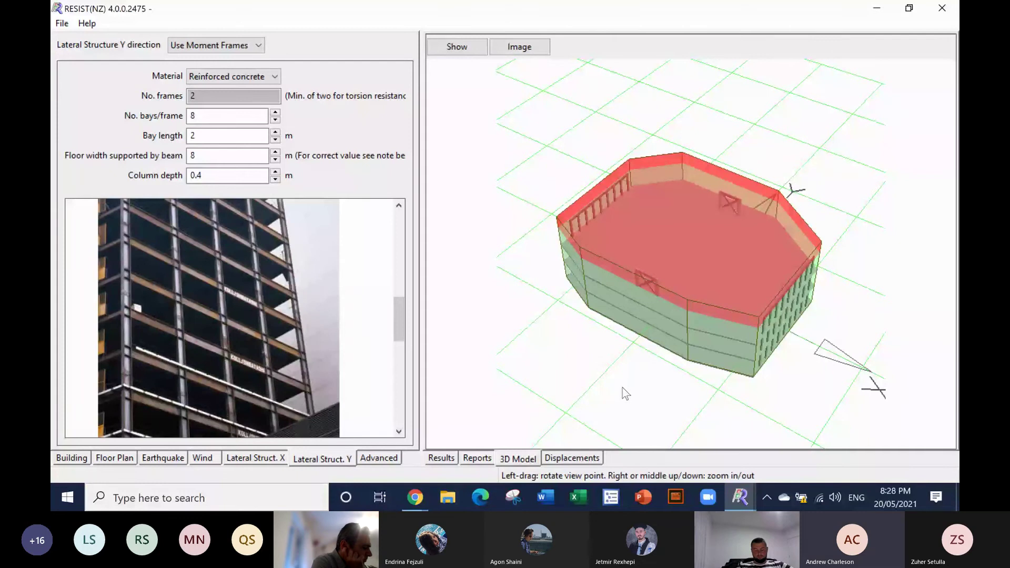
pyautogui.moveTo(625, 394)
pyautogui.mouseDown()
pyautogui.moveTo(627, 372)
pyautogui.moveTo(630, 386)
pyautogui.mouseUp()
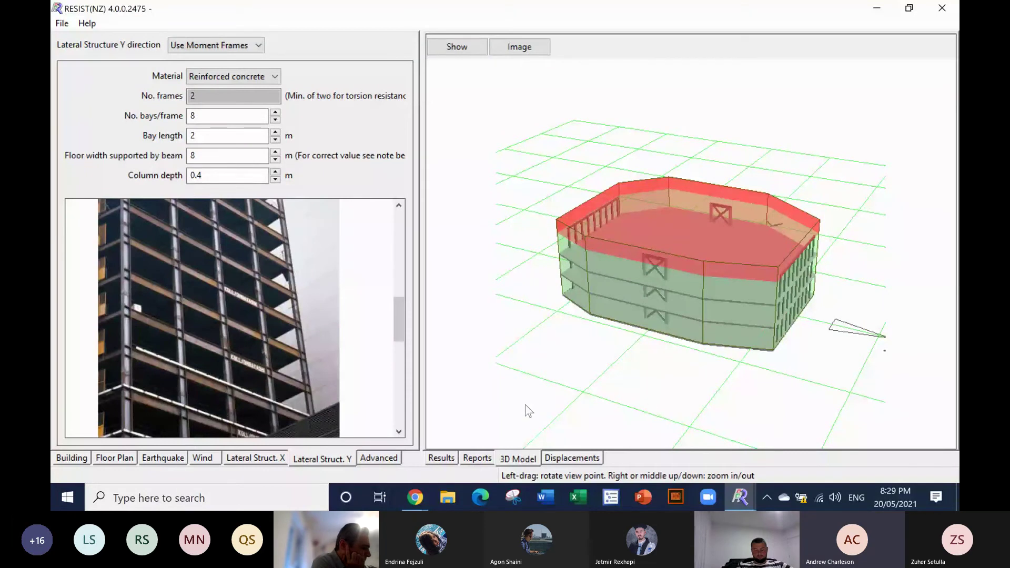
pyautogui.moveTo(529, 410); pyautogui.dragTo(605, 392)
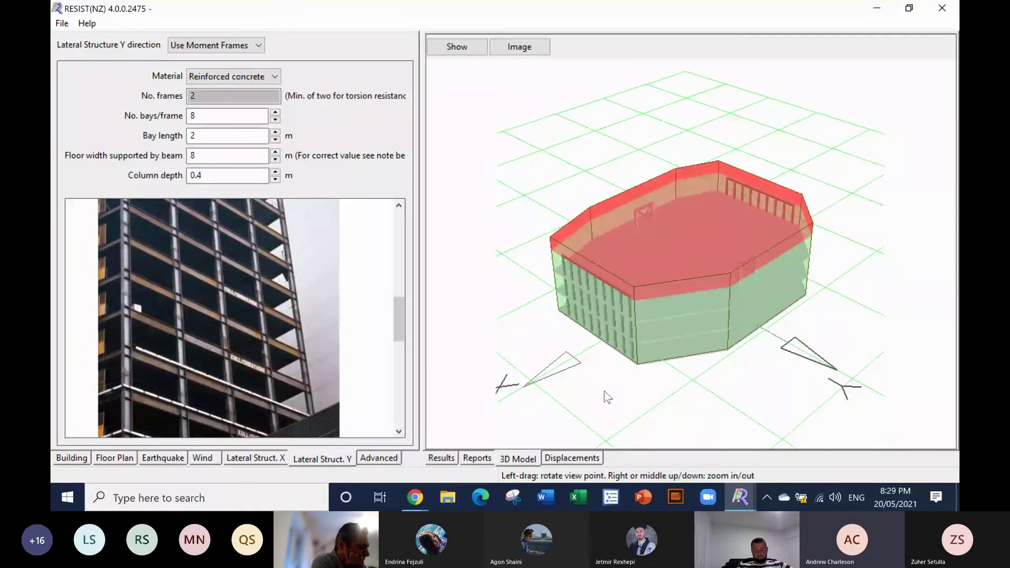
# Step: Read through the whole architectural report, from the analysis results to the list of what is not analysed
pyautogui.click(476, 459)
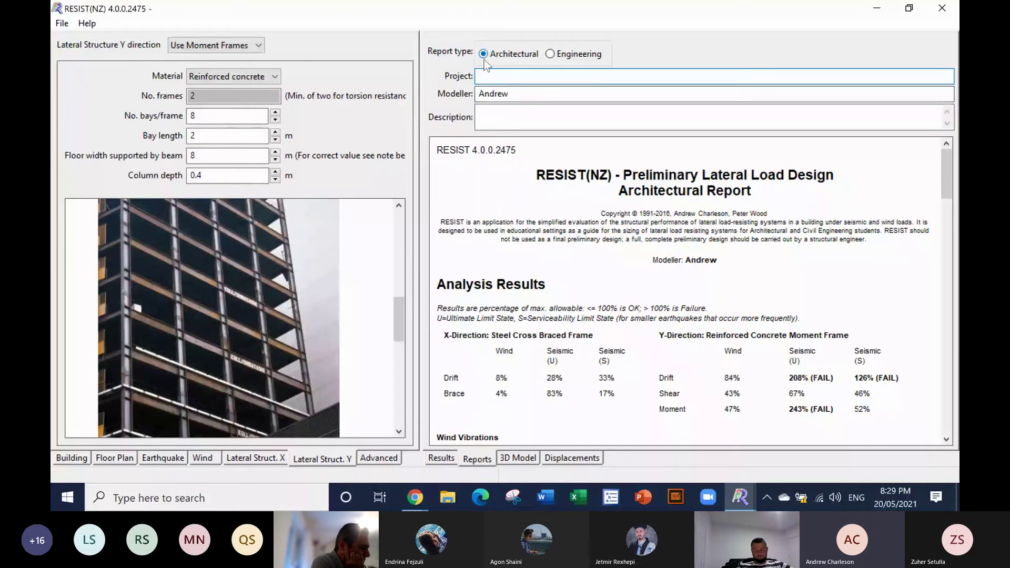
pyautogui.scroll(-1, 576, 304)
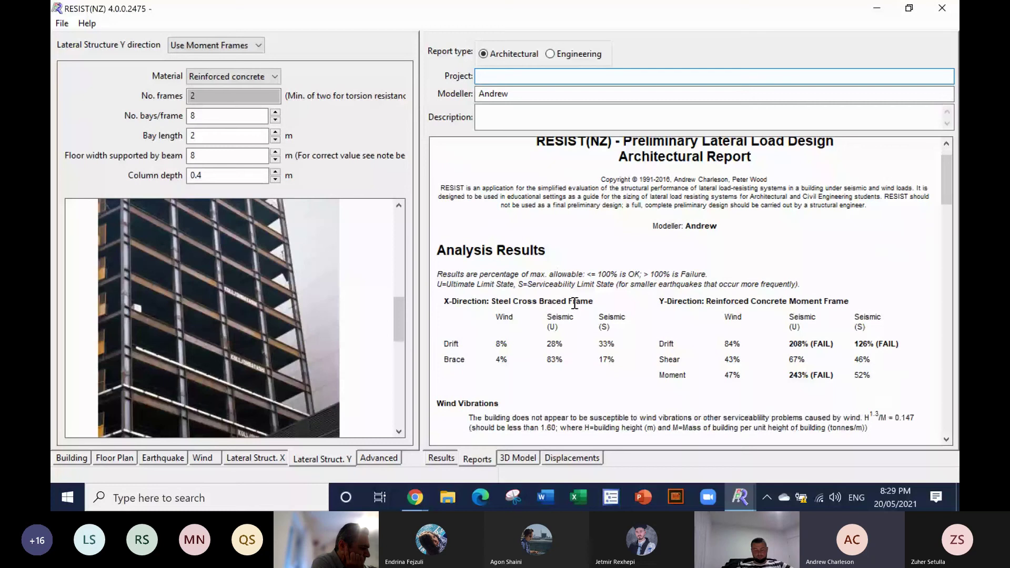
pyautogui.scroll(-10, 575, 305)
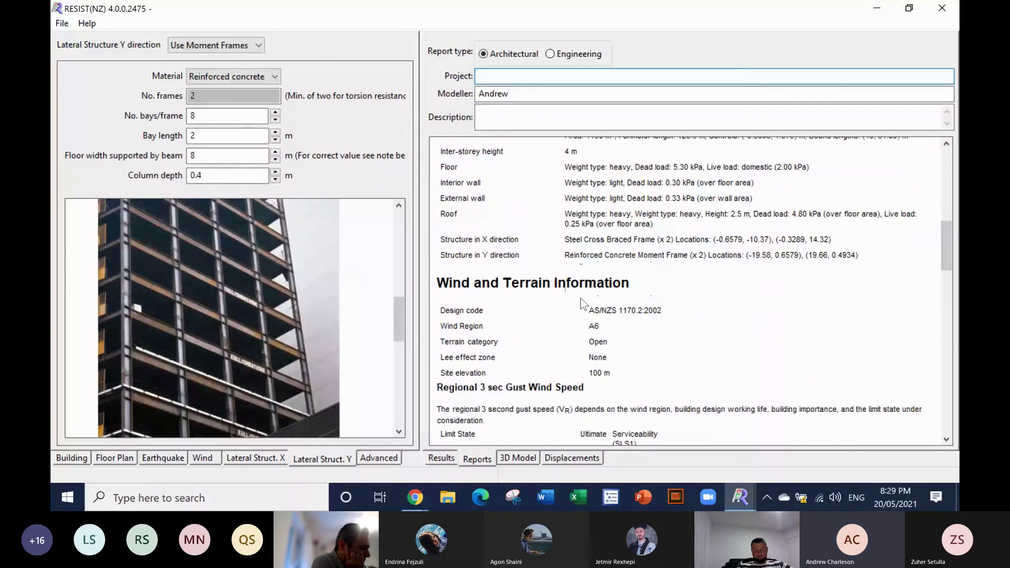
pyautogui.scroll(-10, 580, 299)
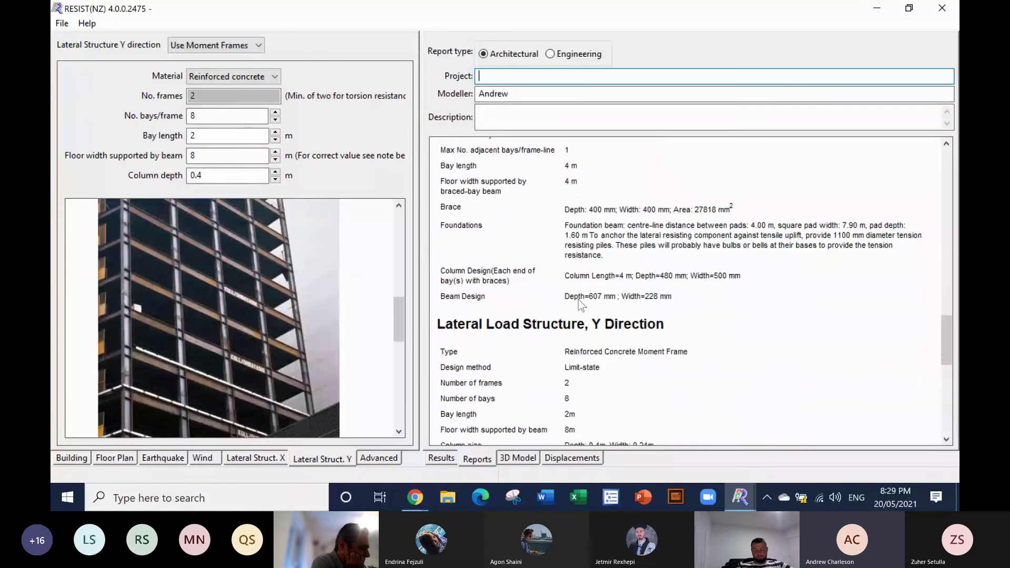
pyautogui.scroll(-10, 580, 304)
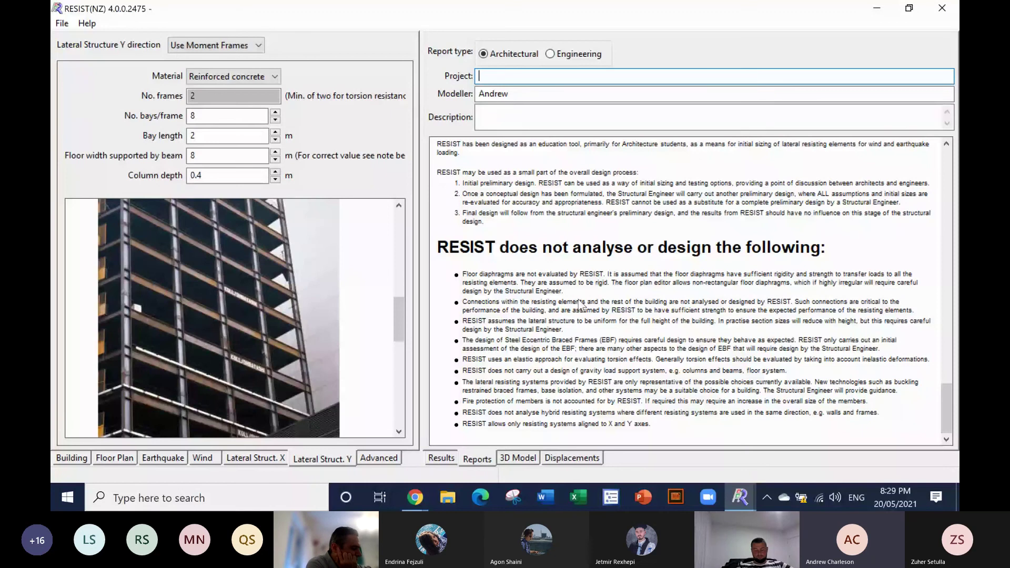
pyautogui.scroll(15, 580, 304)
pyautogui.scroll(5, 580, 304)
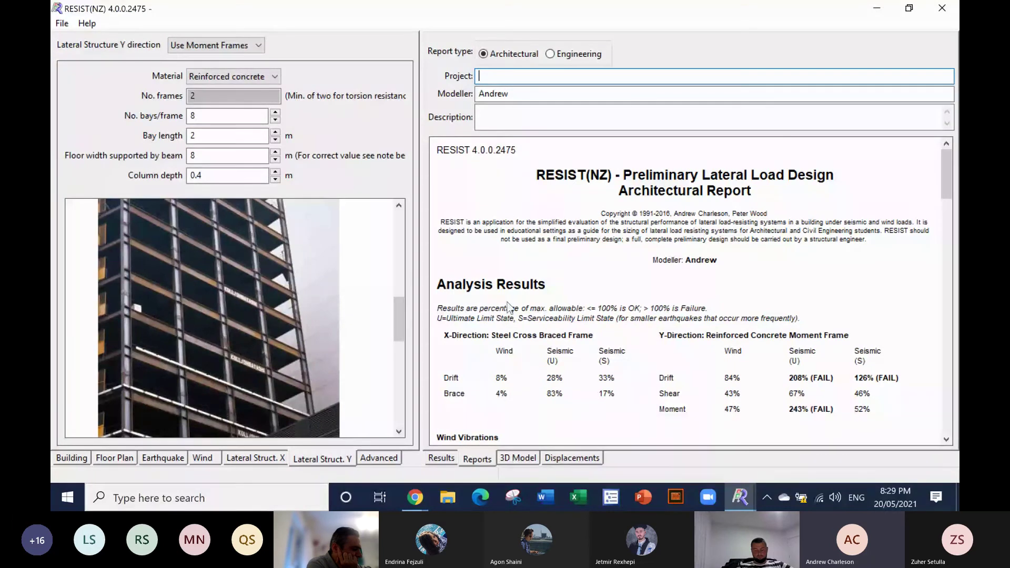
# Step: Orient the 3D model to show both structure directions and set this view as the image for the report
pyautogui.click(519, 461)
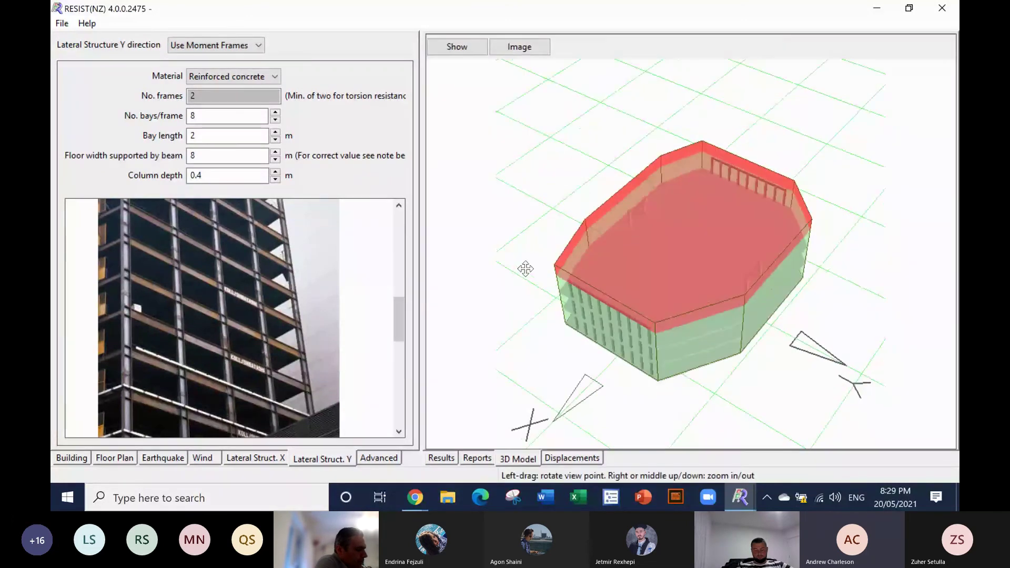
pyautogui.moveTo(525, 269); pyautogui.dragTo(515, 155)
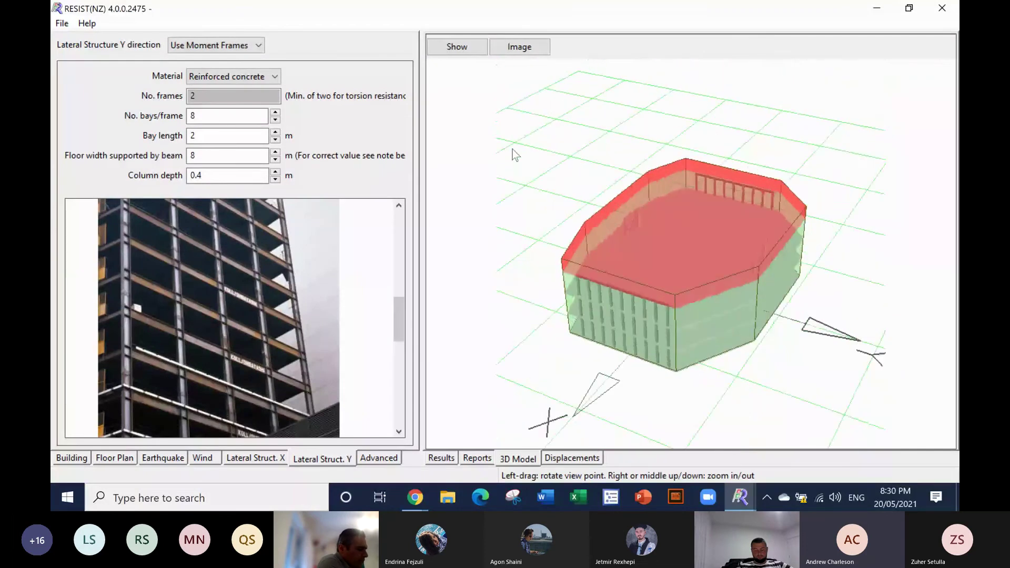
pyautogui.click(518, 49)
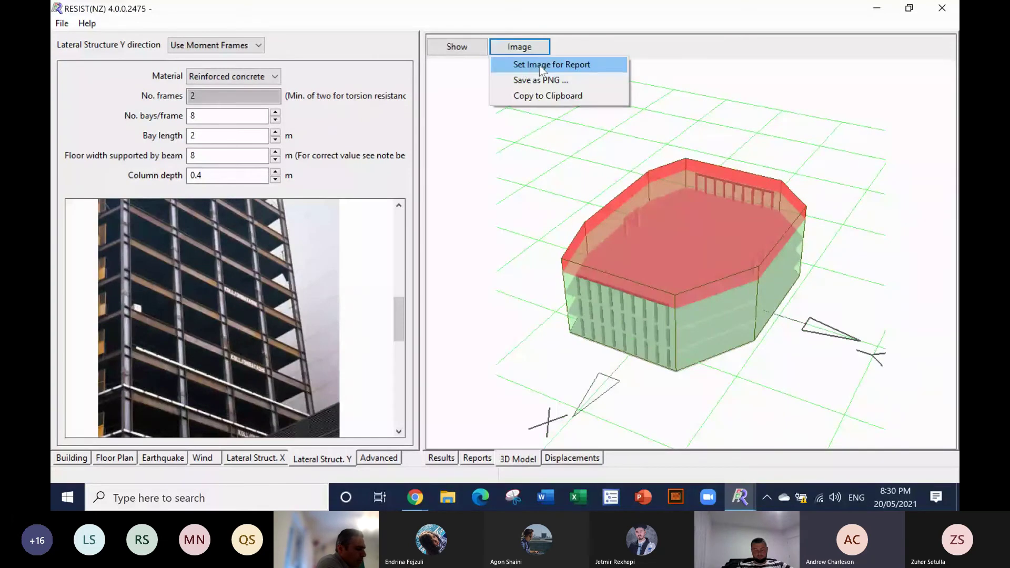
pyautogui.click(543, 68)
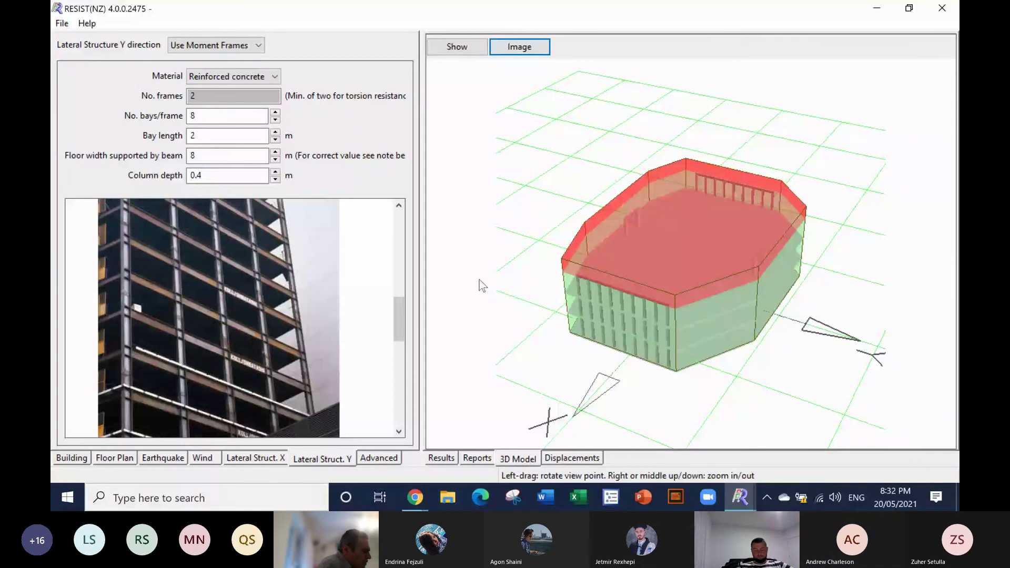
# Step: Raise the earthquake hazard factor to 0.45 and view the building on the 3D model
pyautogui.moveTo(478, 331); pyautogui.dragTo(473, 324)
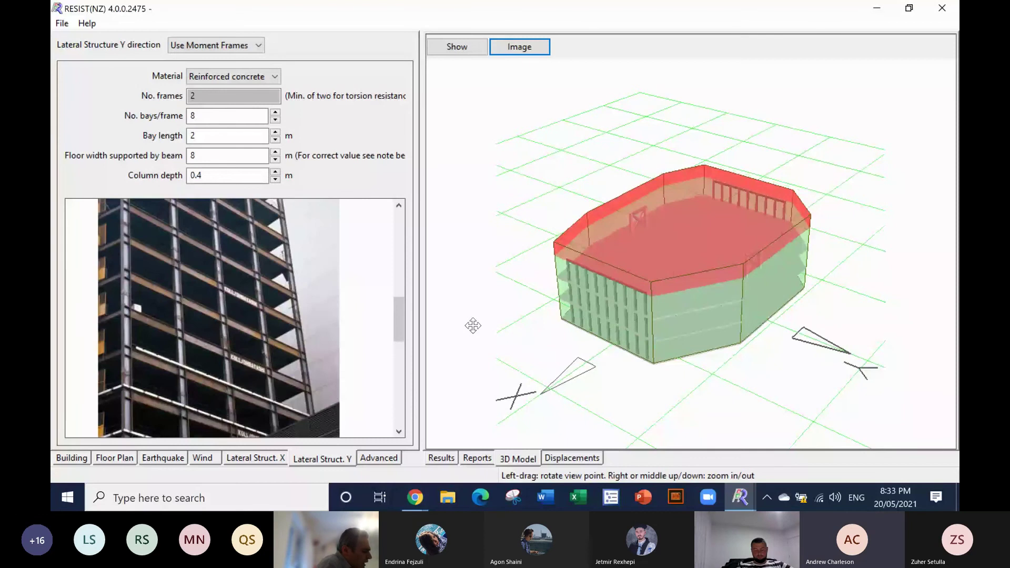
pyautogui.moveTo(473, 326); pyautogui.dragTo(478, 330)
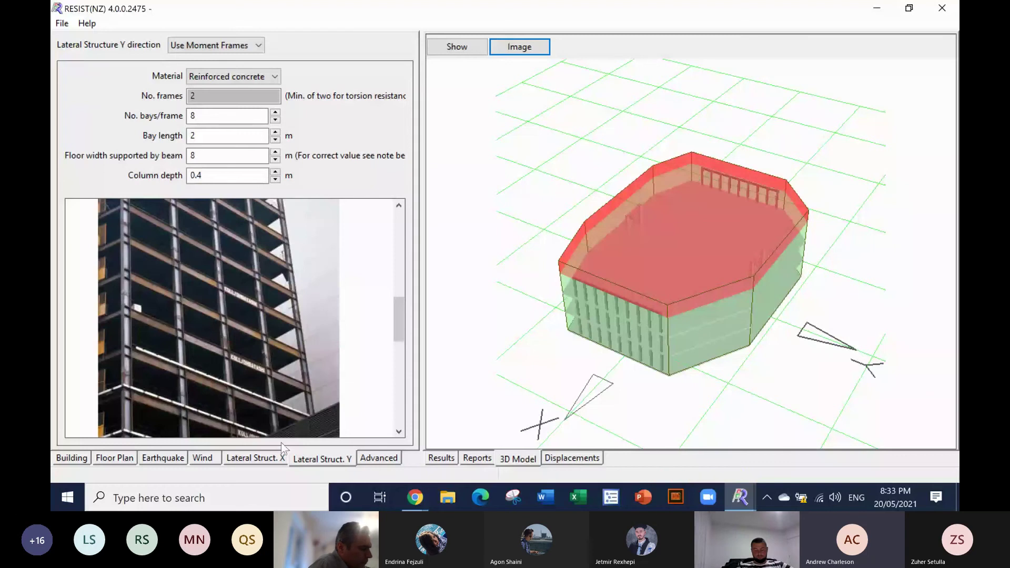
pyautogui.click(164, 459)
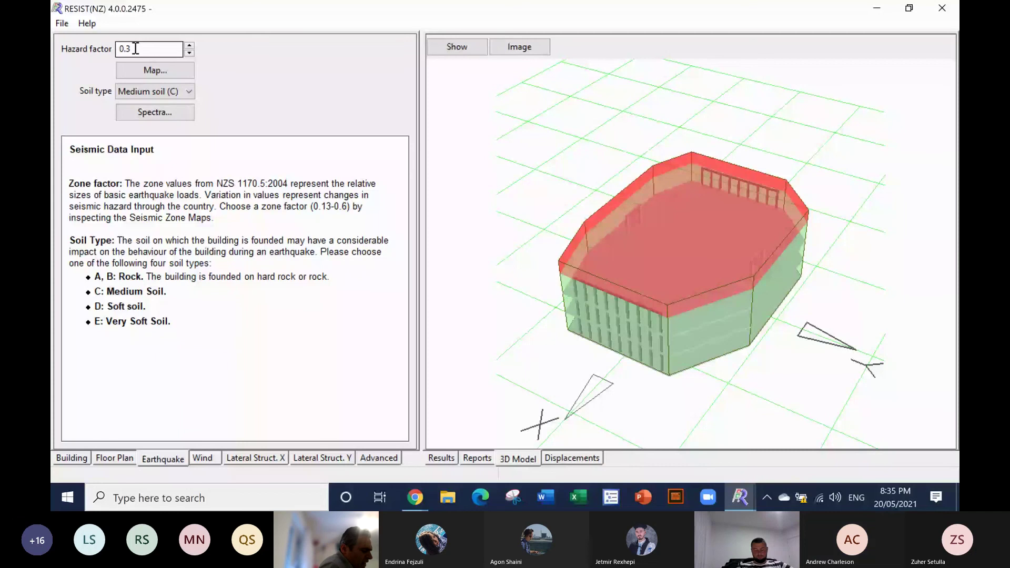
pyautogui.click(189, 46)
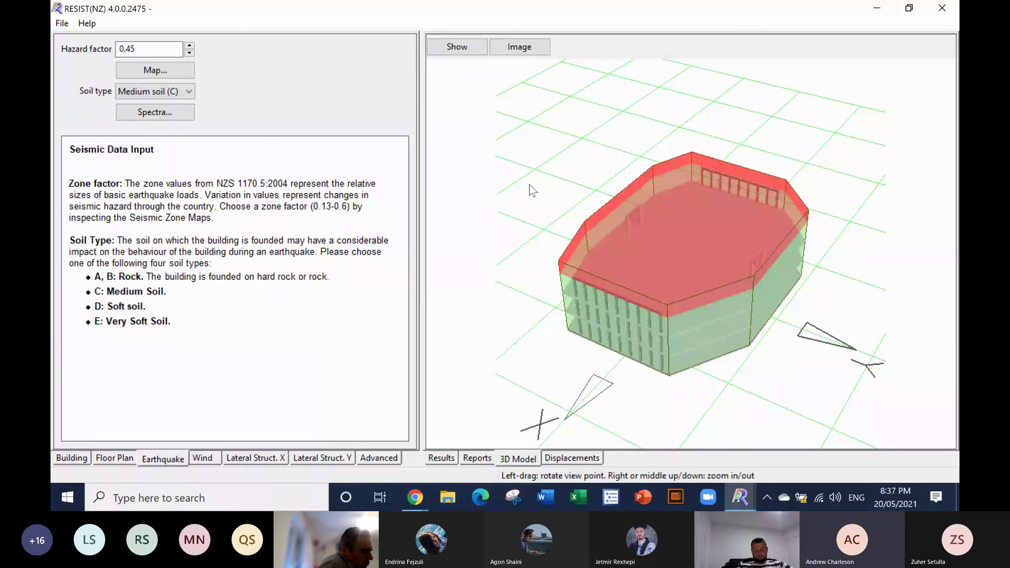
pyautogui.moveTo(530, 185); pyautogui.dragTo(531, 176)
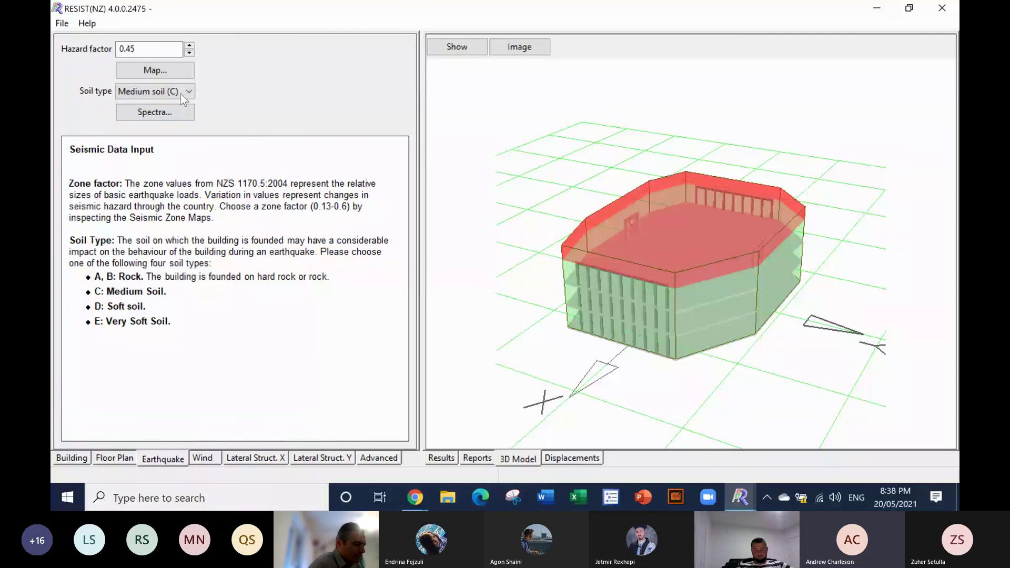
# Step: Check the available help resources and close the program window
pyautogui.click(87, 26)
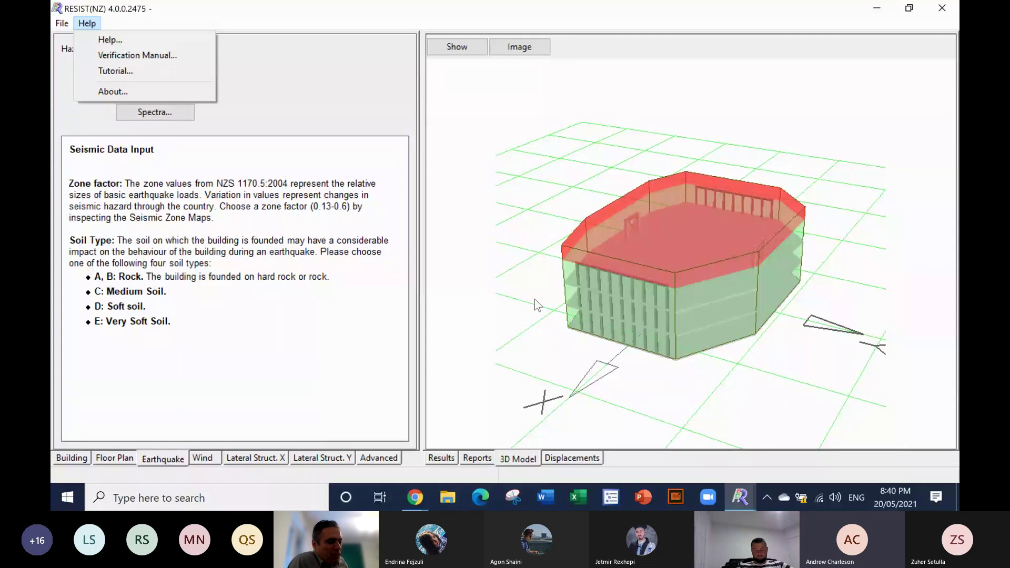
pyautogui.click(942, 8)
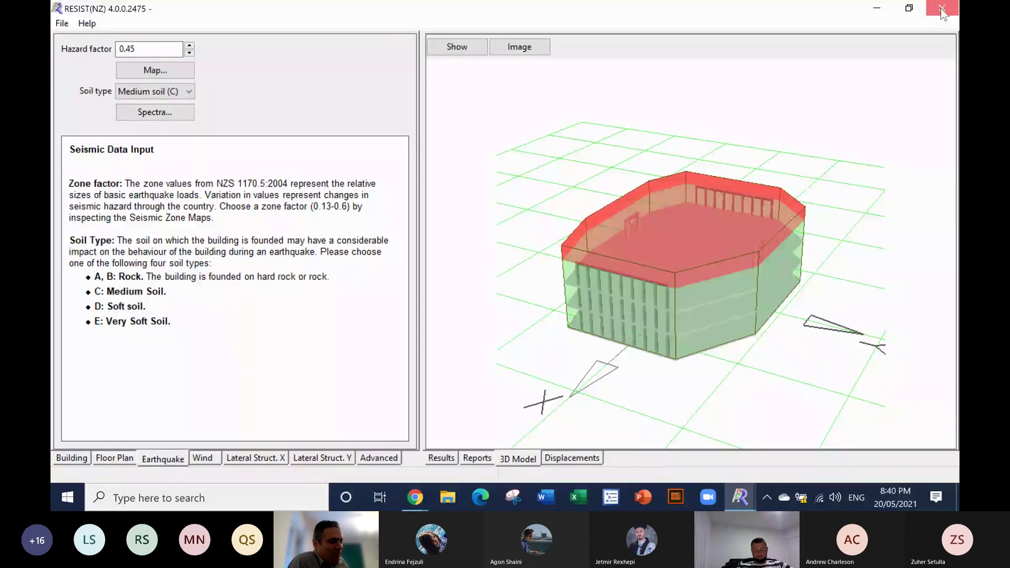